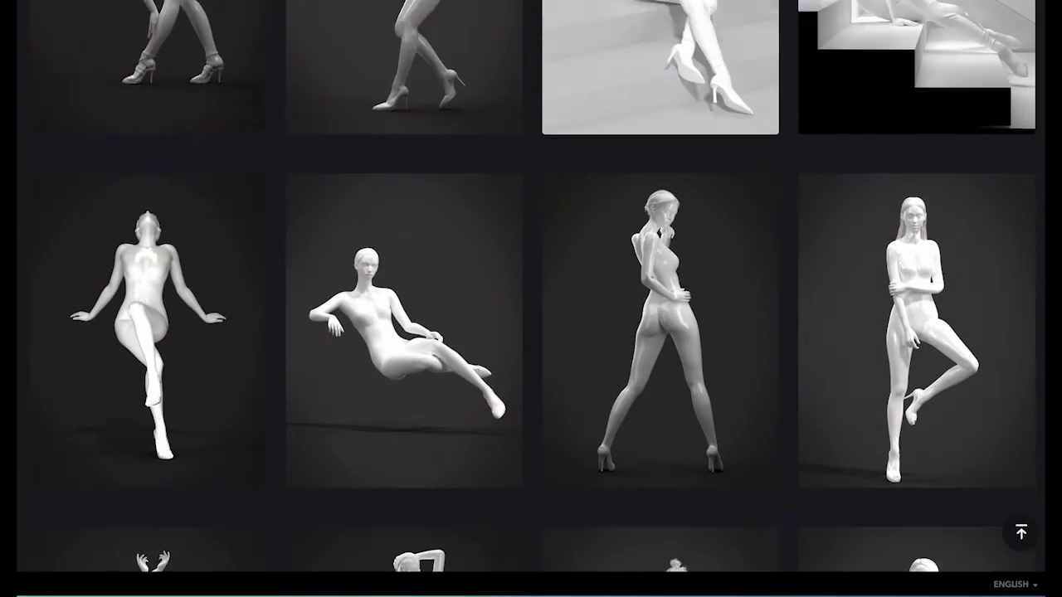
scroll(531, 299, down, 5)
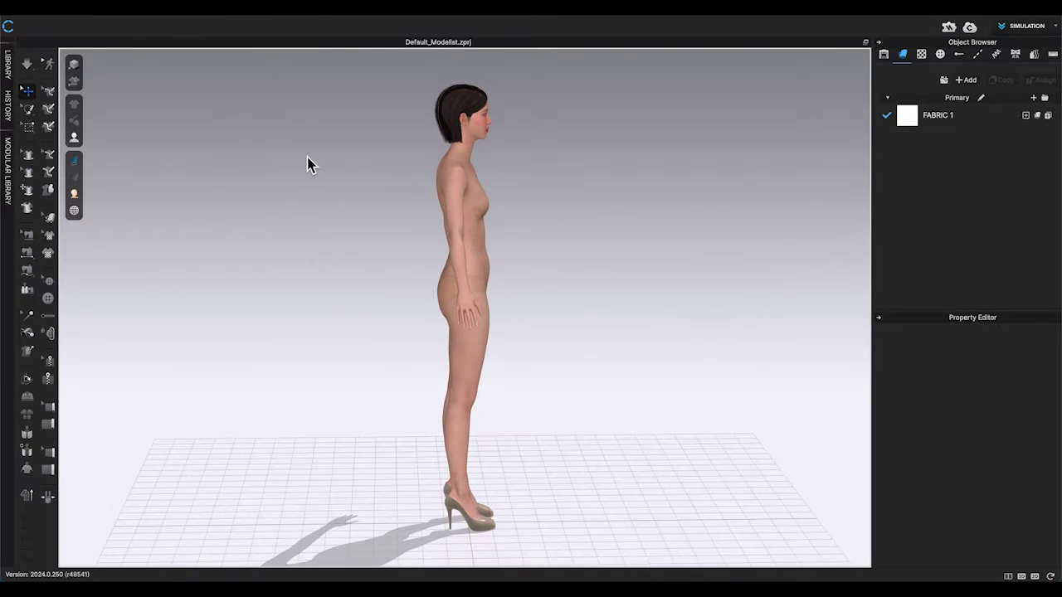
Step: Turn on Show Avatar Joints so the avatar's skeleton is overlaid on the body in front view
right_drag(307, 157, 264, 153)
key(2)
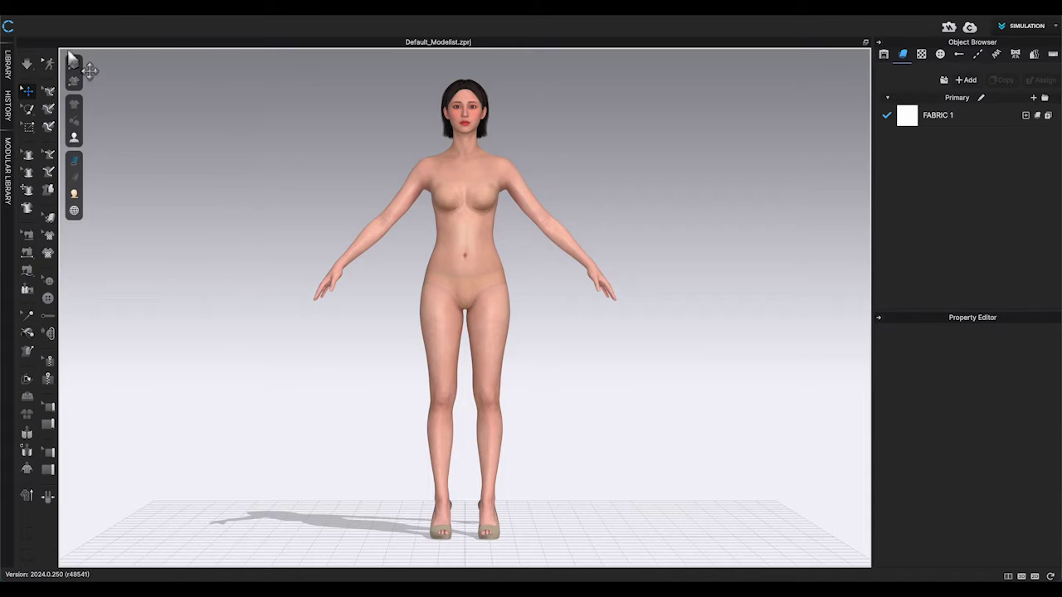
click(74, 137)
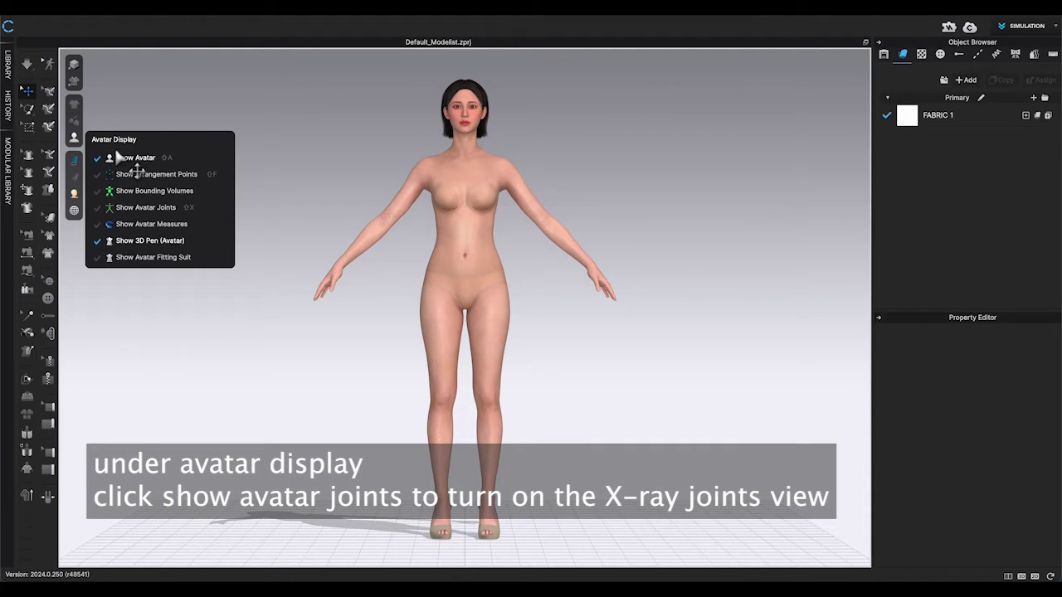
click(132, 211)
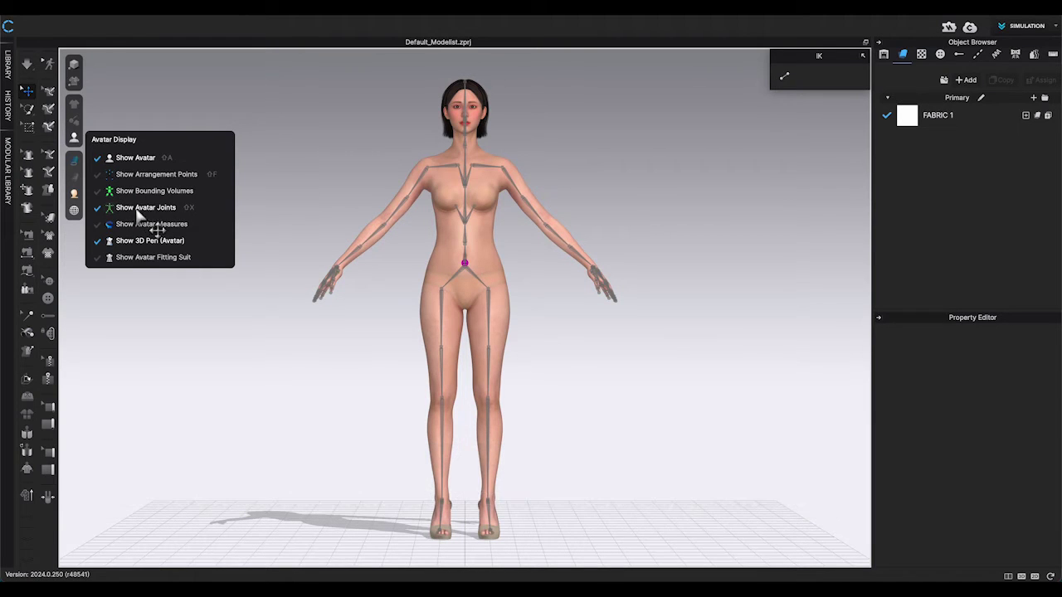
Step: Toggle the avatar joints display off and back on, ending with the joints shown
key(shift+x)
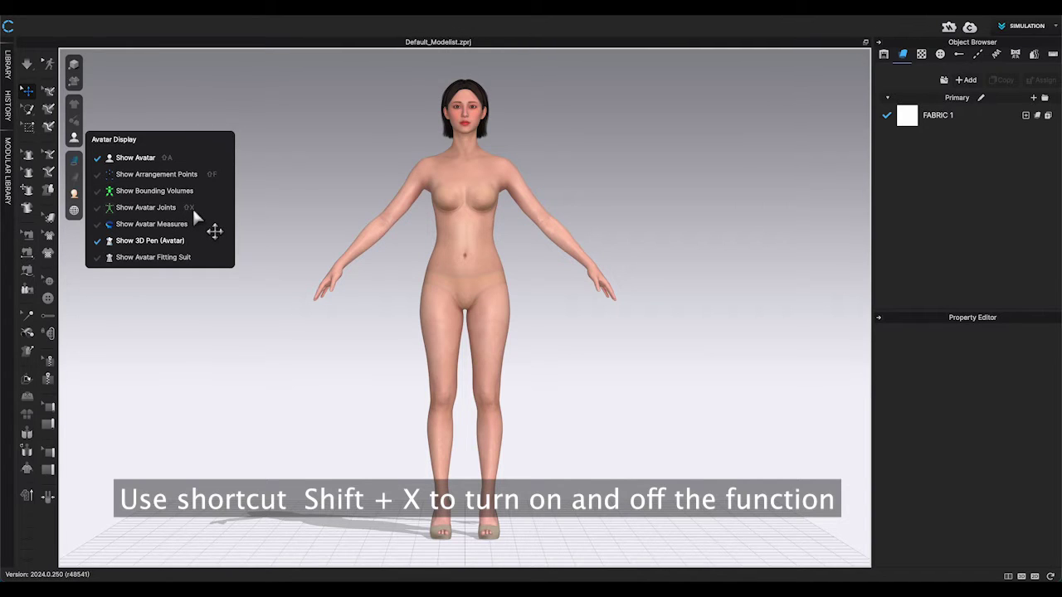
key(shift+x)
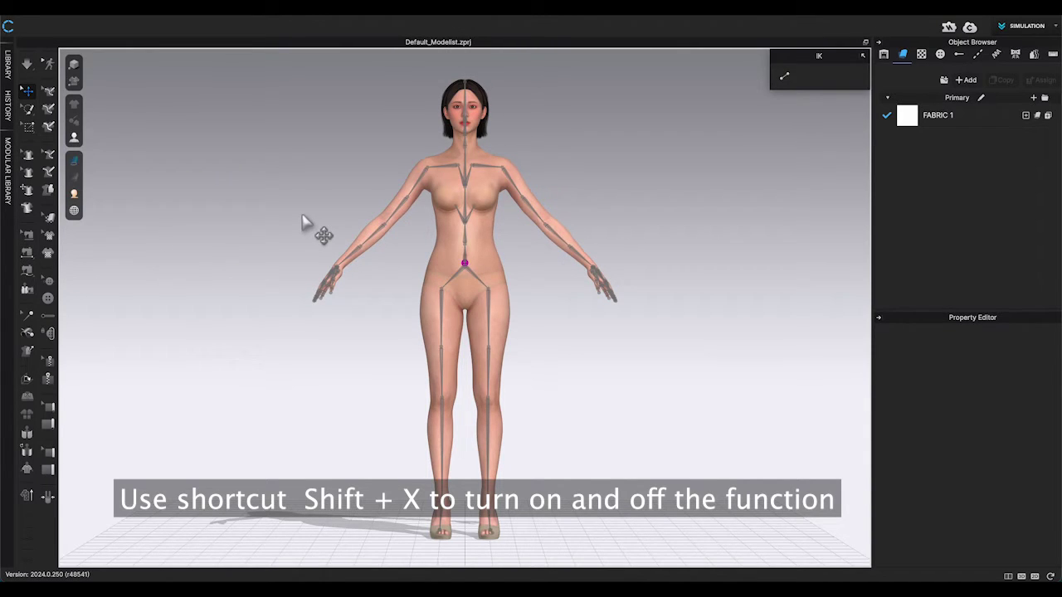
key(shift+x)
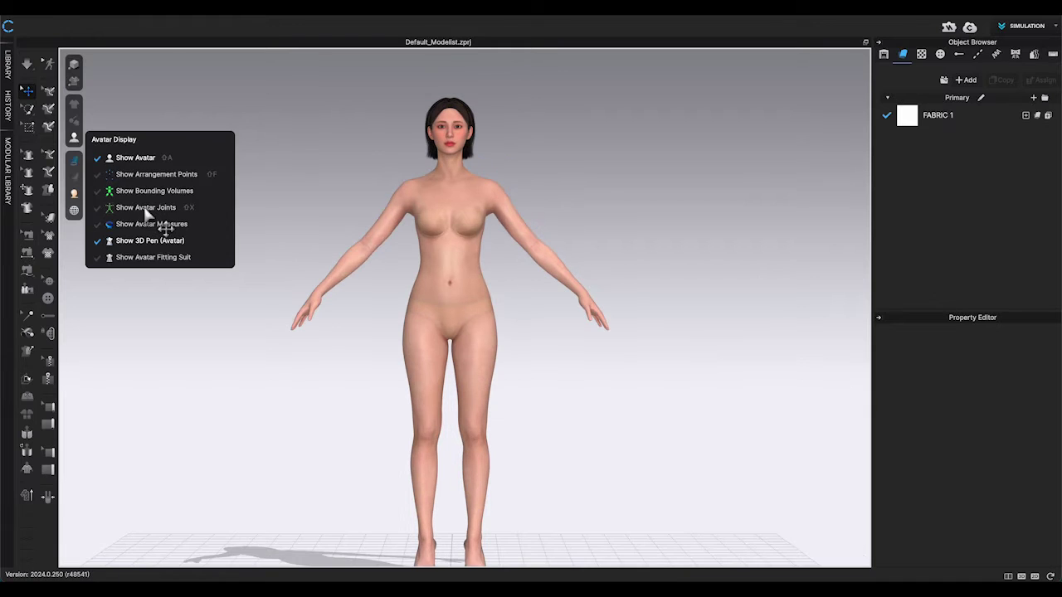
click(146, 209)
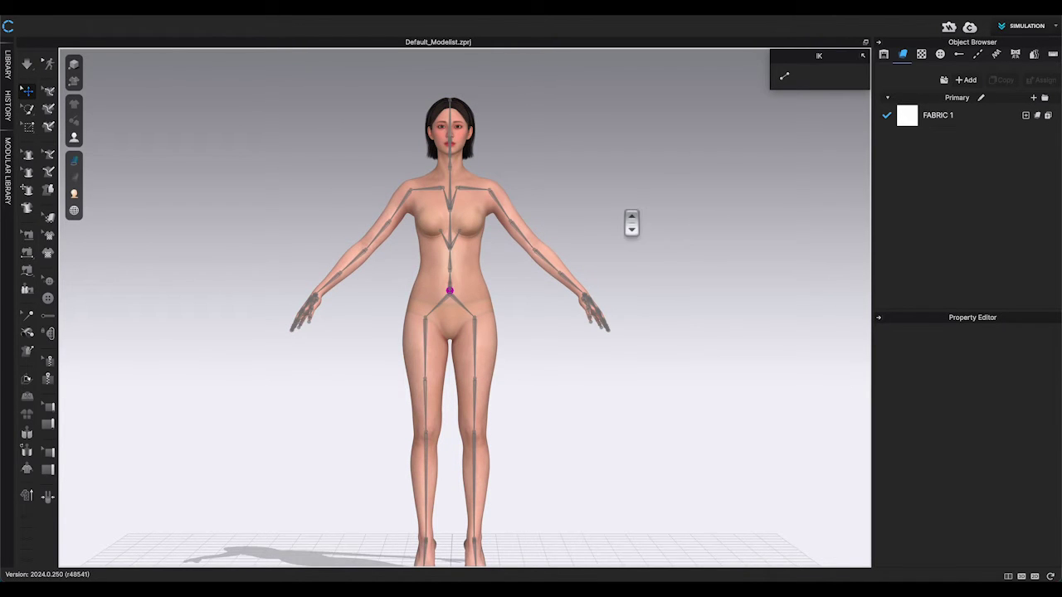
Step: Place the IK toolbox beside the avatar, turn on the green IK joints and activate Edit Full Body
drag(806, 71, 636, 158)
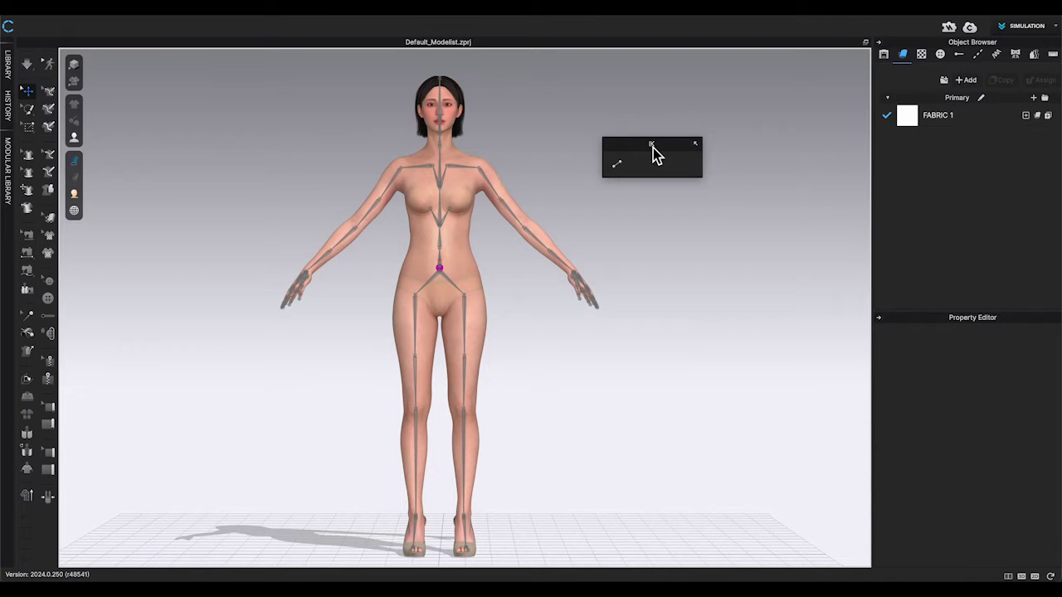
click(620, 170)
click(621, 169)
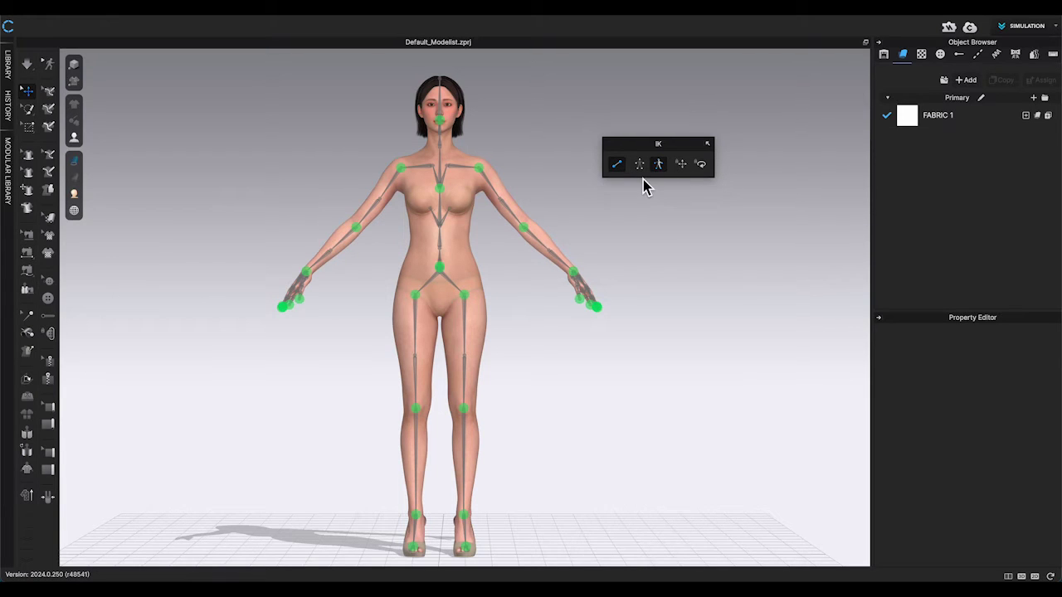
click(639, 165)
Step: Move the avatar's left wrist joint forward and up until the forearm extends horizontally in front of the body
click(579, 276)
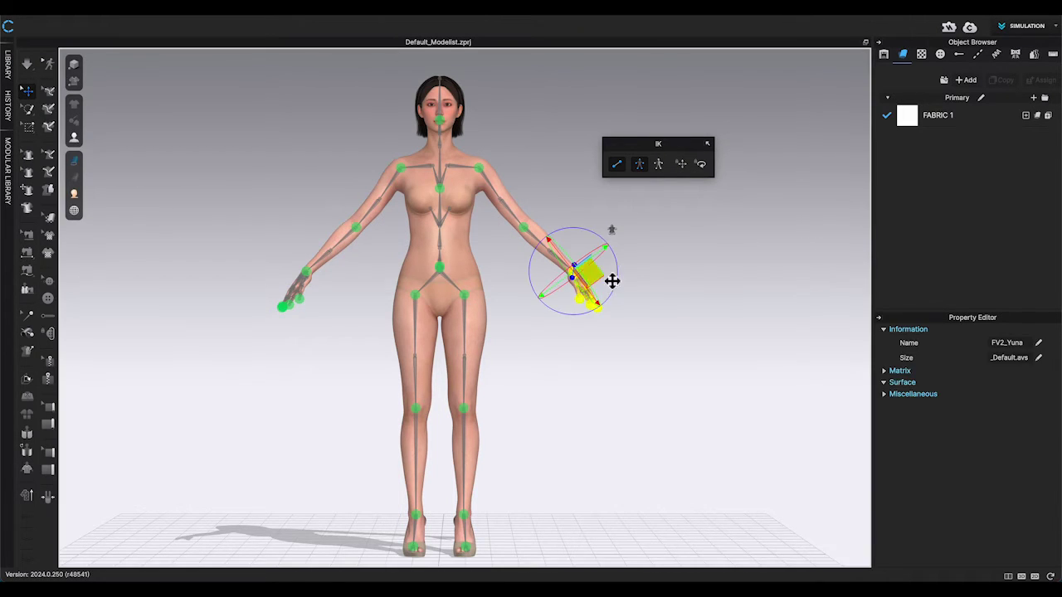
drag(599, 280, 558, 279)
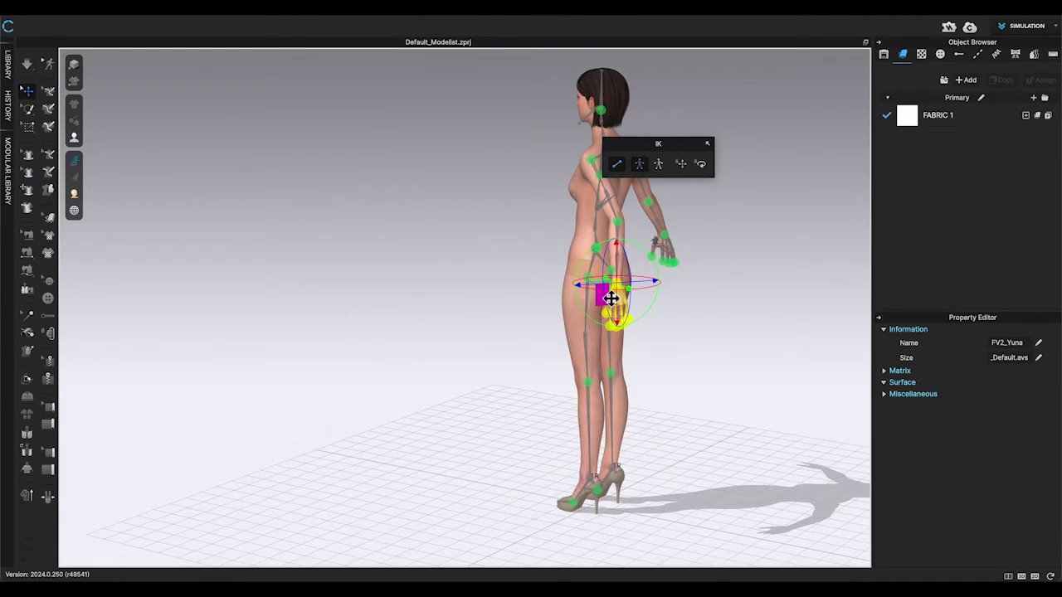
drag(651, 298, 660, 301)
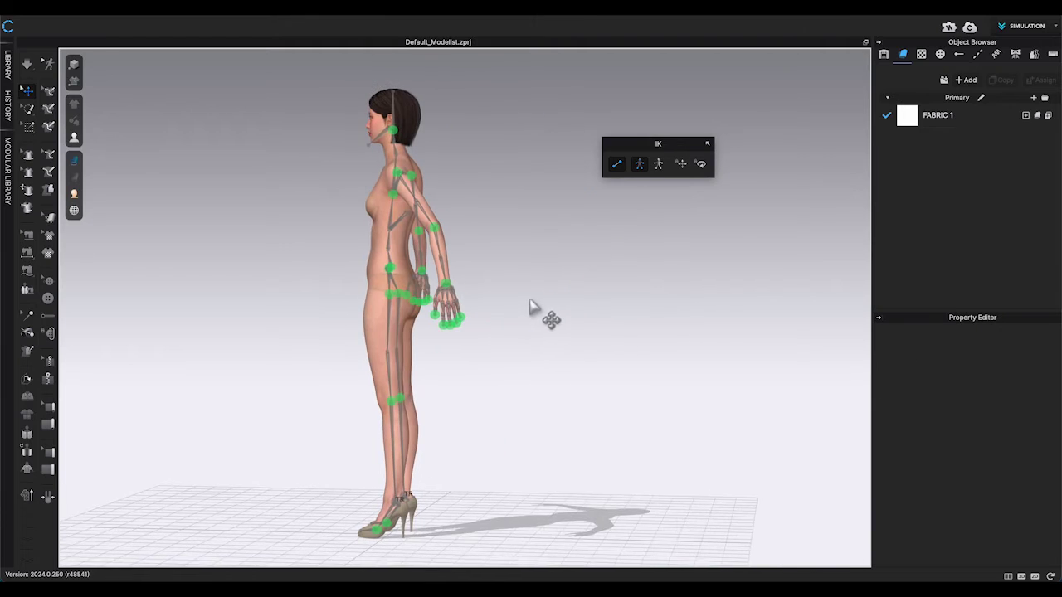
click(458, 285)
drag(458, 284, 330, 224)
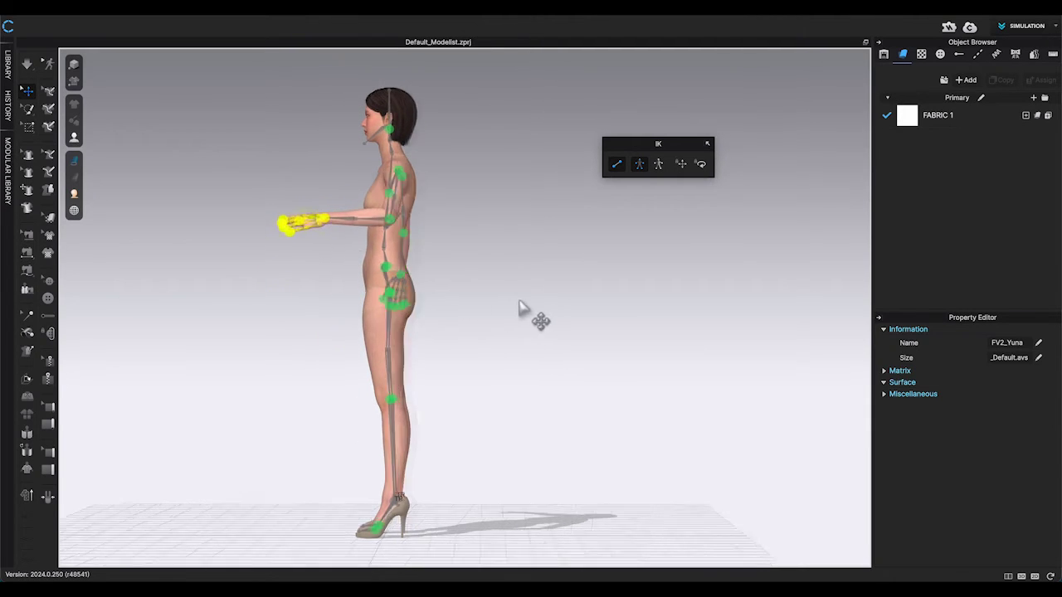
Step: Lower the avatar's pelvis and shift it backward so the knees bend into a seated pose with the feet on the floor
right_drag(519, 306, 530, 311)
middle_drag(531, 310, 471, 328)
middle_drag(490, 216, 422, 254)
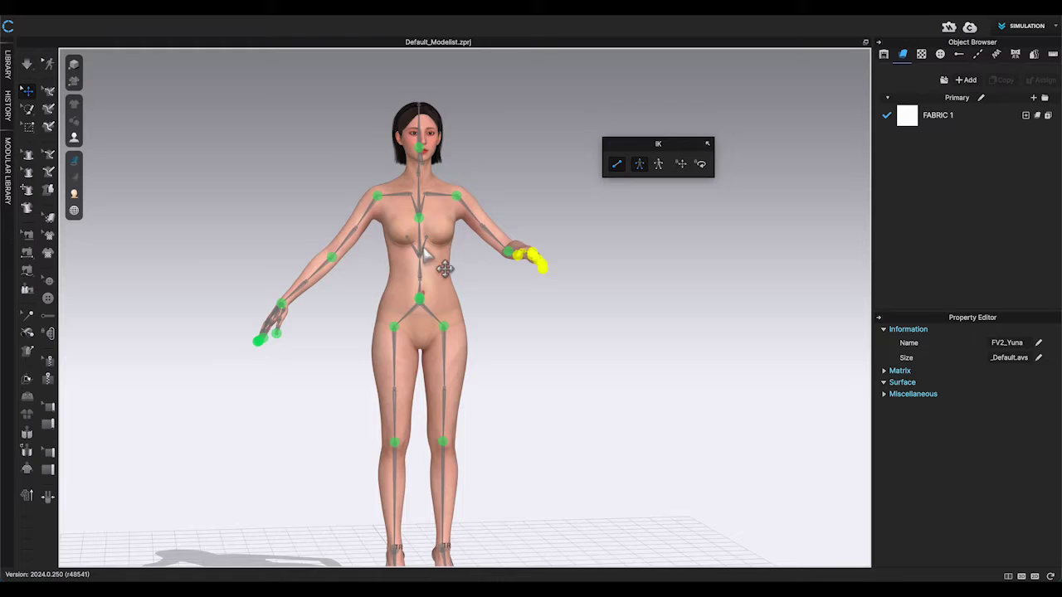
right_drag(531, 307, 503, 290)
middle_drag(502, 289, 401, 198)
drag(392, 180, 395, 324)
right_drag(398, 325, 455, 357)
mouse_move(394, 339)
mouse_down()
mouse_move(396, 349)
mouse_move(401, 321)
mouse_move(396, 339)
mouse_up()
drag(390, 312, 290, 296)
right_drag(448, 369, 225, 374)
Step: Shift the seated avatar's body with the chest joint and bring the left knee closer to the right one
drag(393, 289, 344, 294)
key(2)
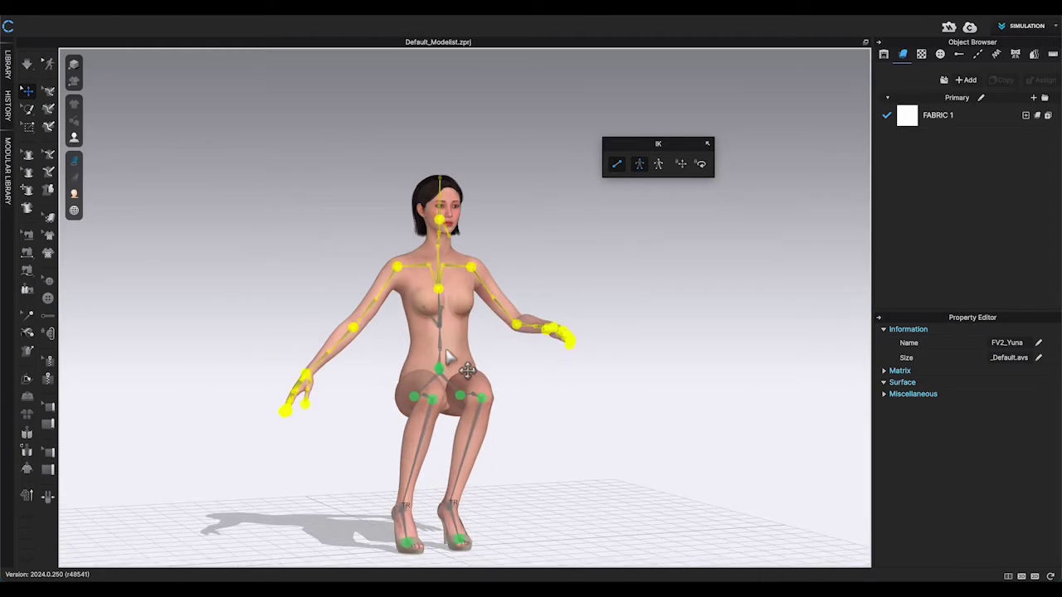
drag(430, 288, 336, 278)
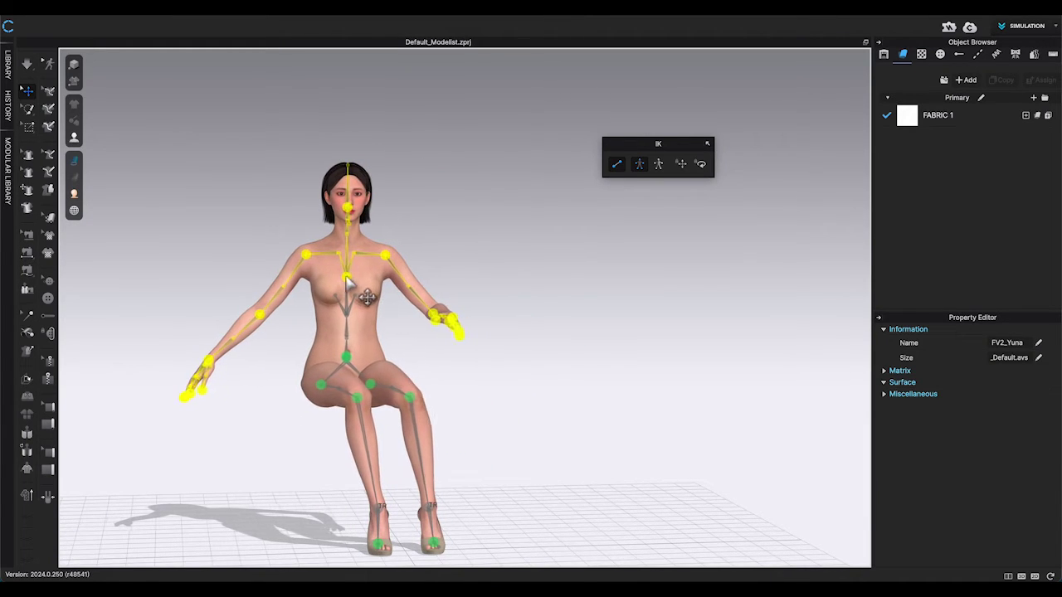
click(389, 402)
right_drag(498, 430, 488, 427)
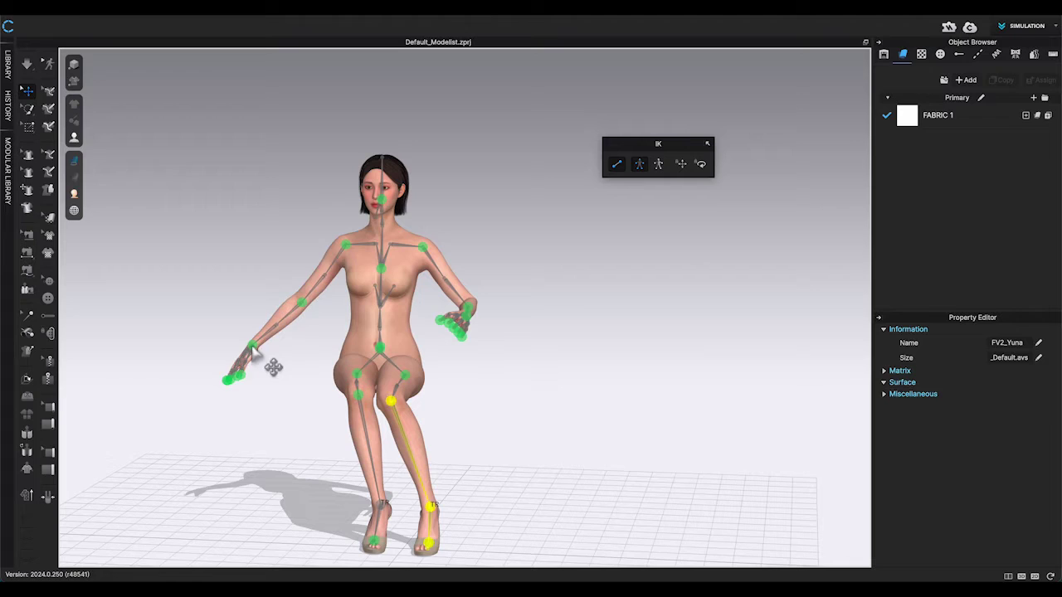
Step: Pose the avatar's right arm by moving the wrist joint inward and adjusting the elbow joint
drag(253, 352, 297, 365)
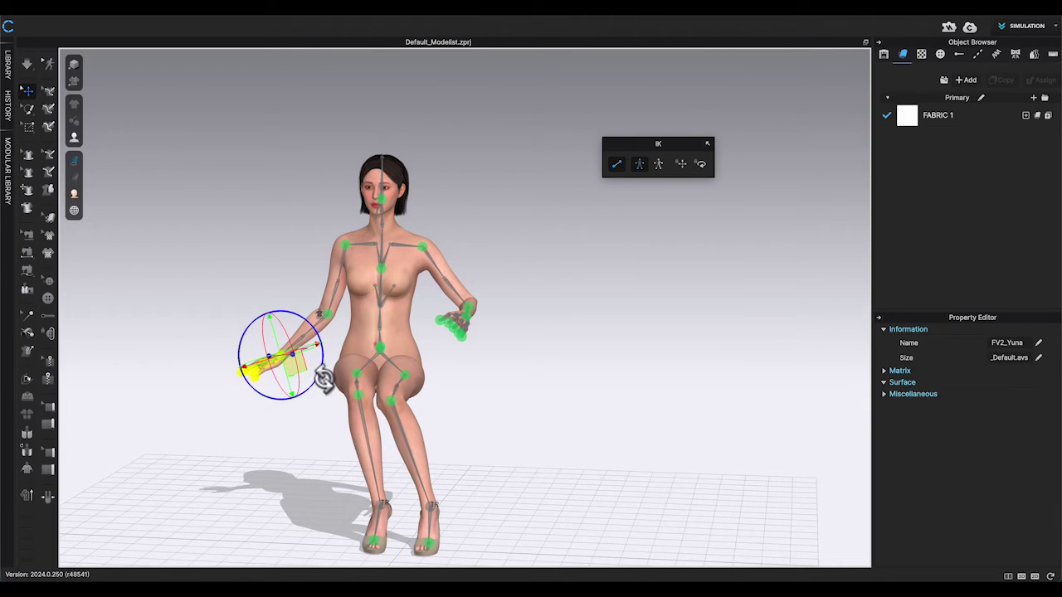
right_drag(324, 379, 303, 331)
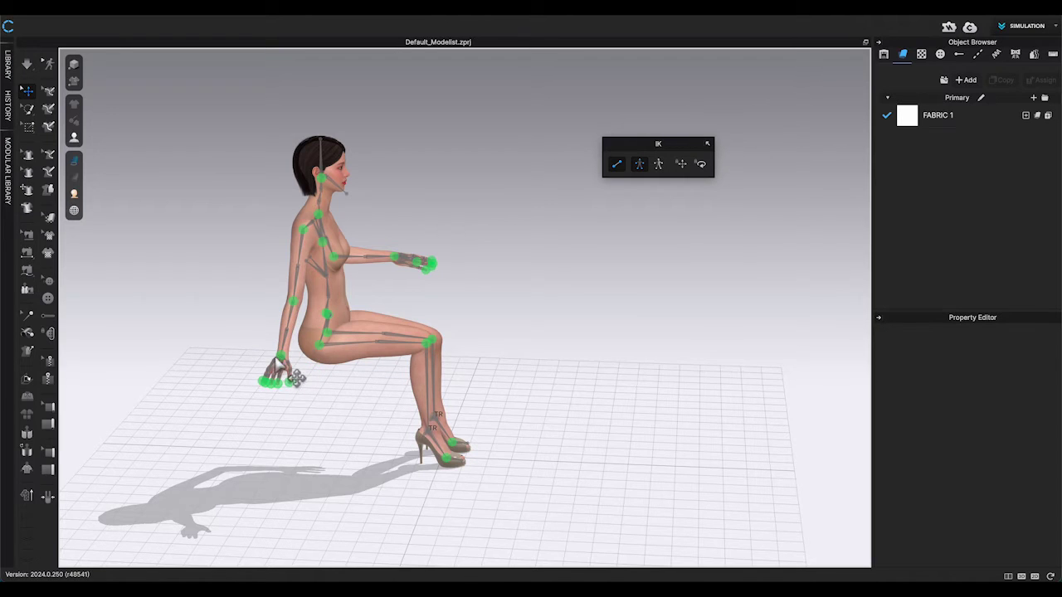
right_drag(310, 374, 292, 332)
mouse_move(293, 334)
mouse_down()
mouse_move(289, 323)
mouse_move(292, 336)
mouse_up()
right_drag(344, 377, 290, 353)
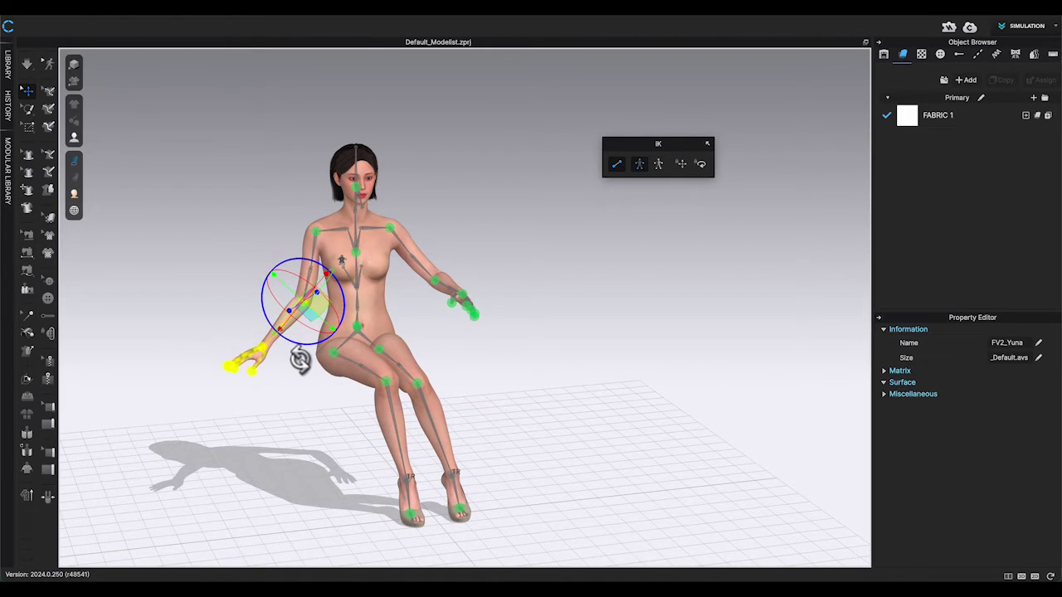
right_drag(382, 304, 299, 307)
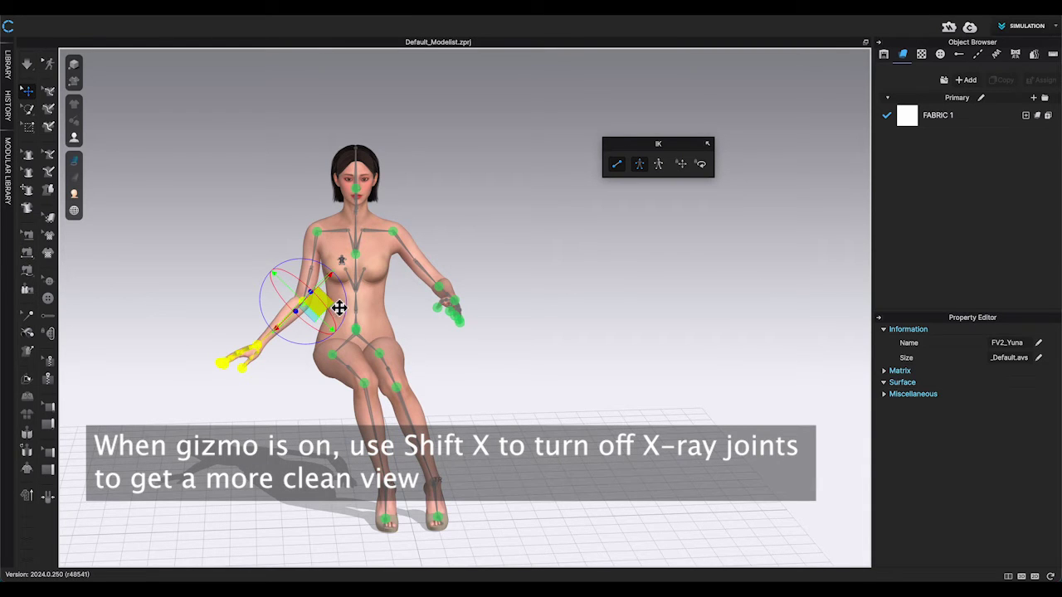
Step: Hide the avatar joints while the right elbow gizmo is active and rotate the forearm downward beside the hip
key(shift+x)
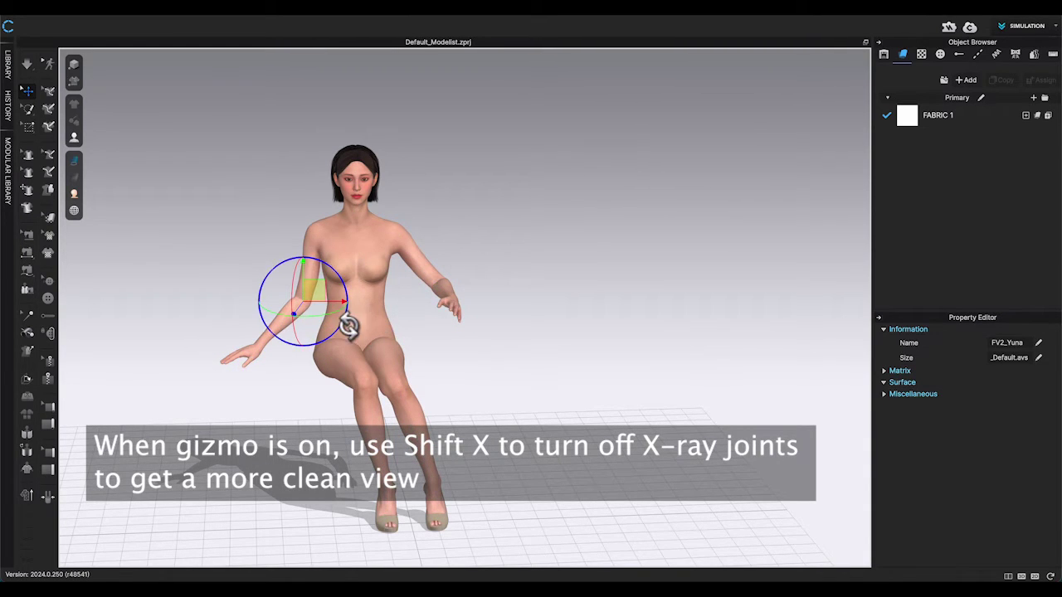
scroll(279, 343, down, 3)
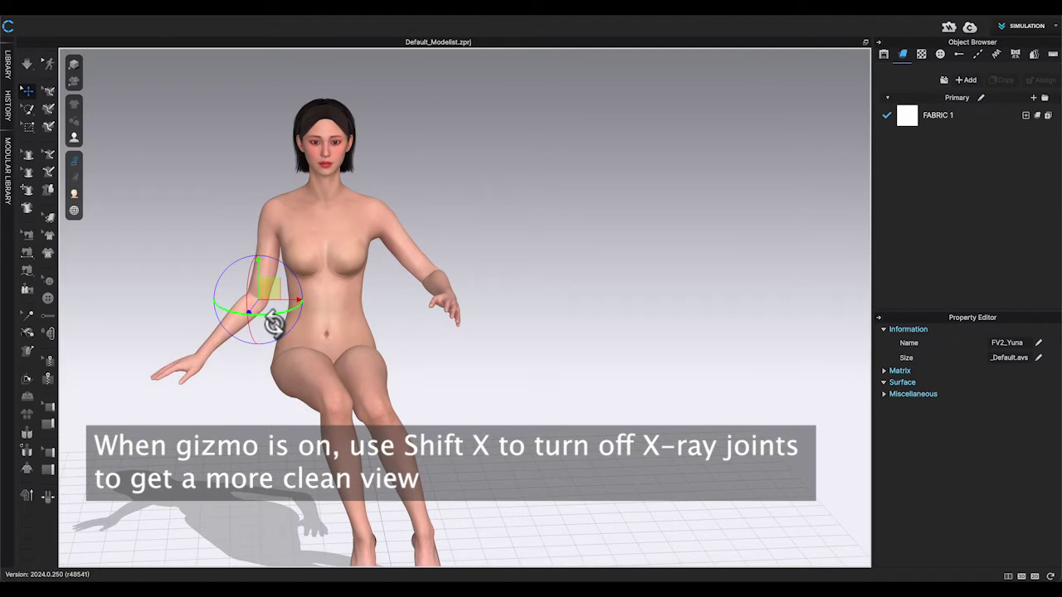
mouse_move(274, 324)
mouse_down()
mouse_move(297, 324)
mouse_move(269, 326)
mouse_up()
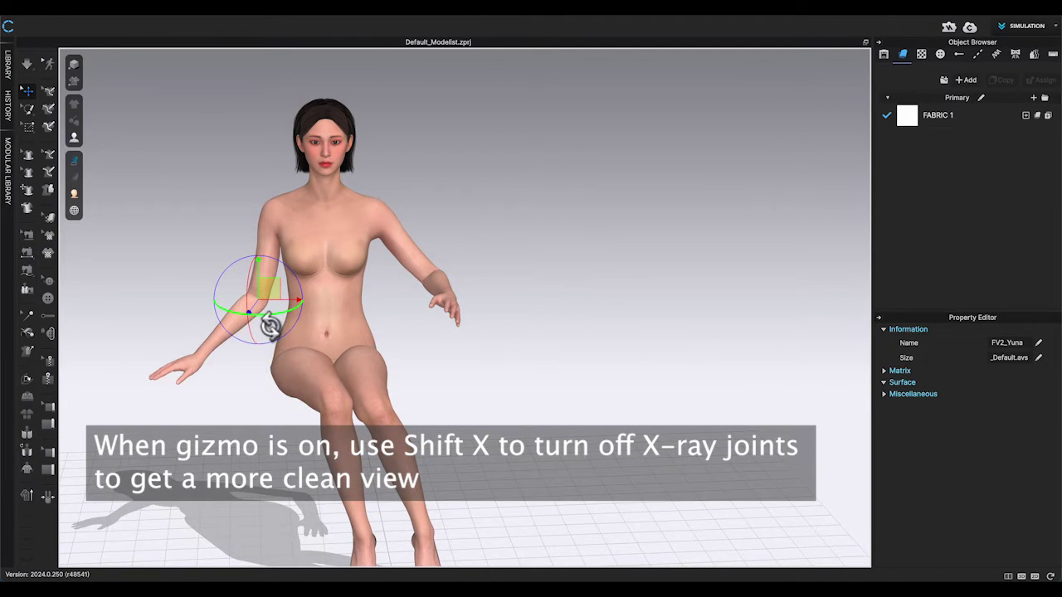
right_drag(313, 346, 293, 338)
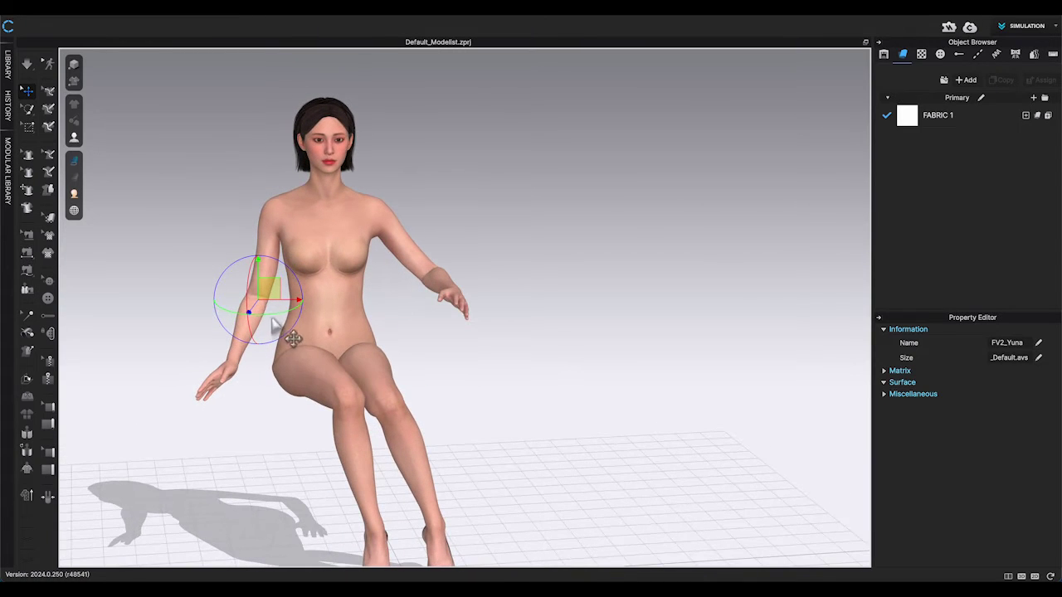
drag(293, 337, 284, 308)
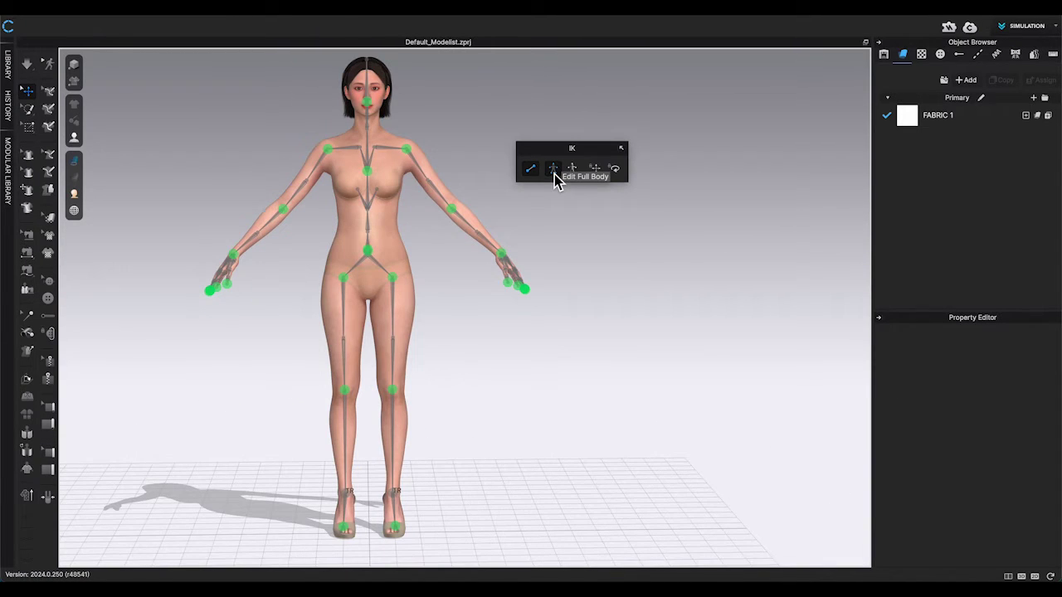
Step: Switch IK editing from full body to body part and reposition the avatar's left arm with its shoulder and wrist joints
click(554, 170)
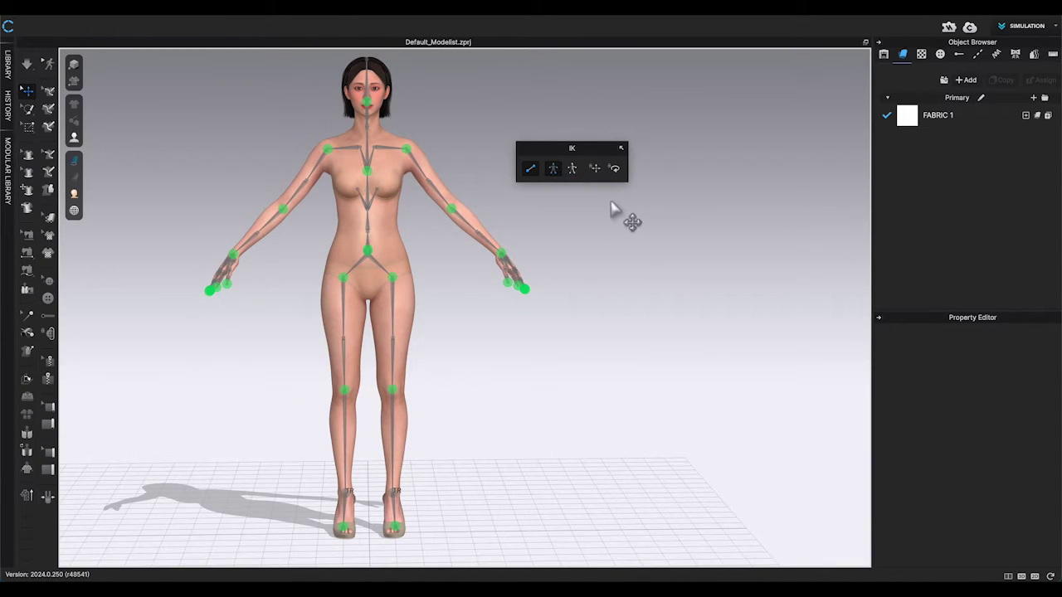
click(574, 170)
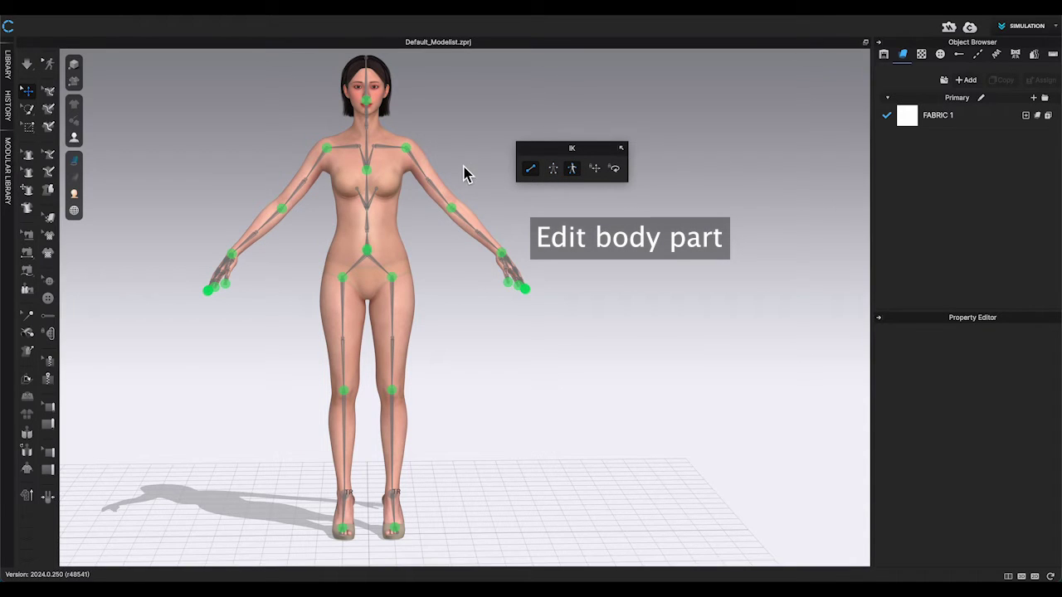
click(481, 214)
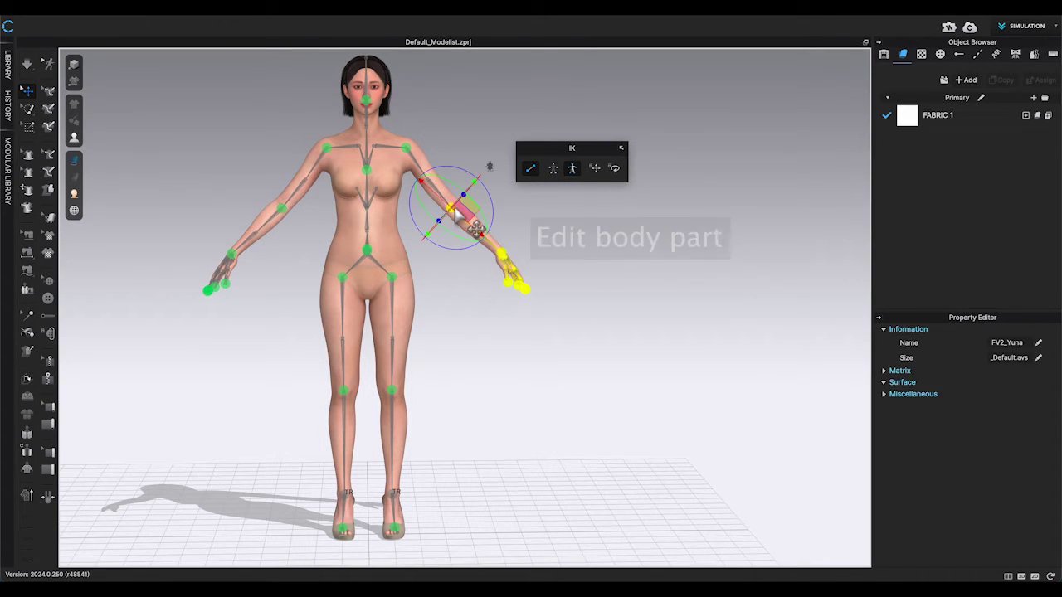
click(410, 151)
drag(424, 154, 453, 154)
drag(521, 249, 496, 257)
right_drag(496, 257, 406, 274)
drag(473, 264, 400, 251)
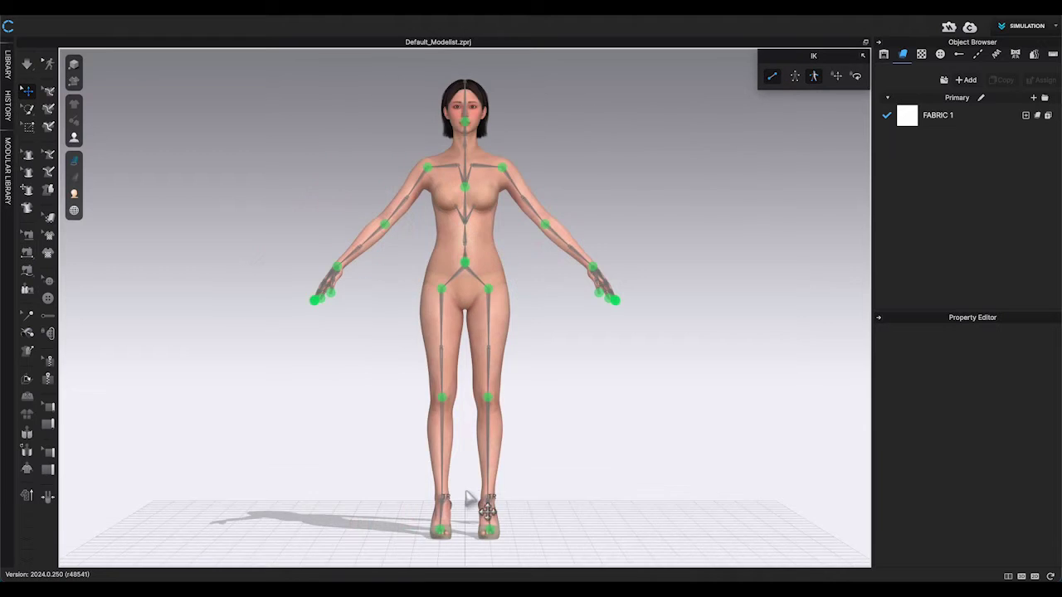
Step: Select both ankle joints of the avatar together and reposition the floating IK palette closer to the legs
scroll(467, 498, up, 10)
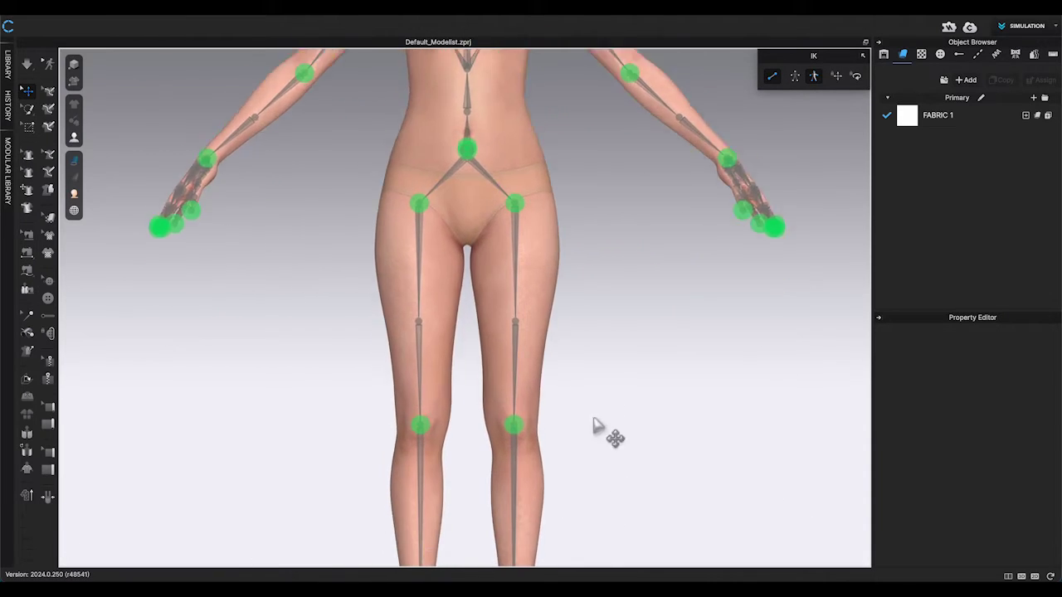
middle_drag(579, 375, 549, 296)
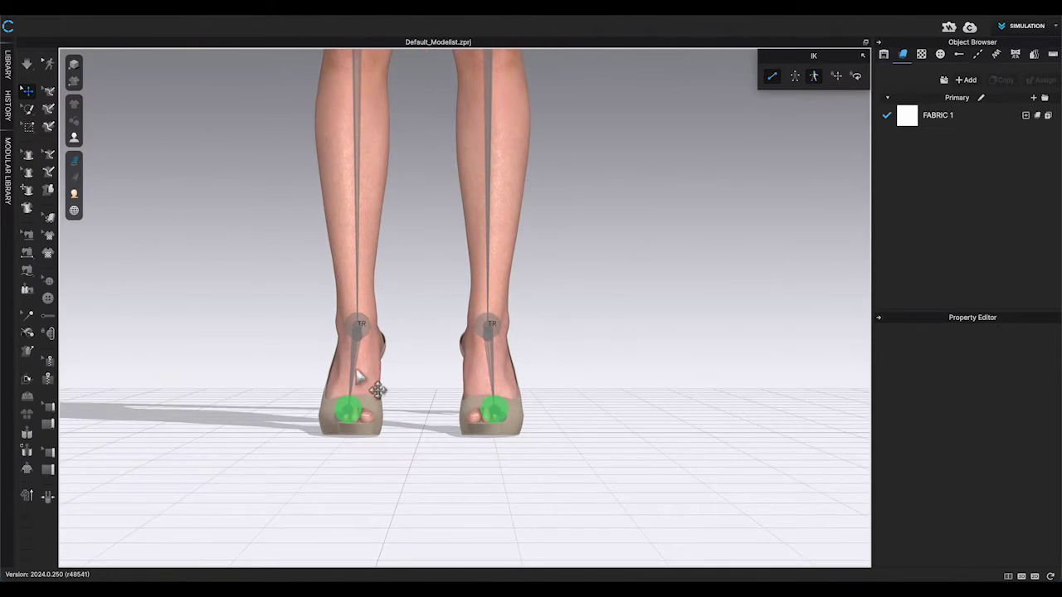
click(361, 327)
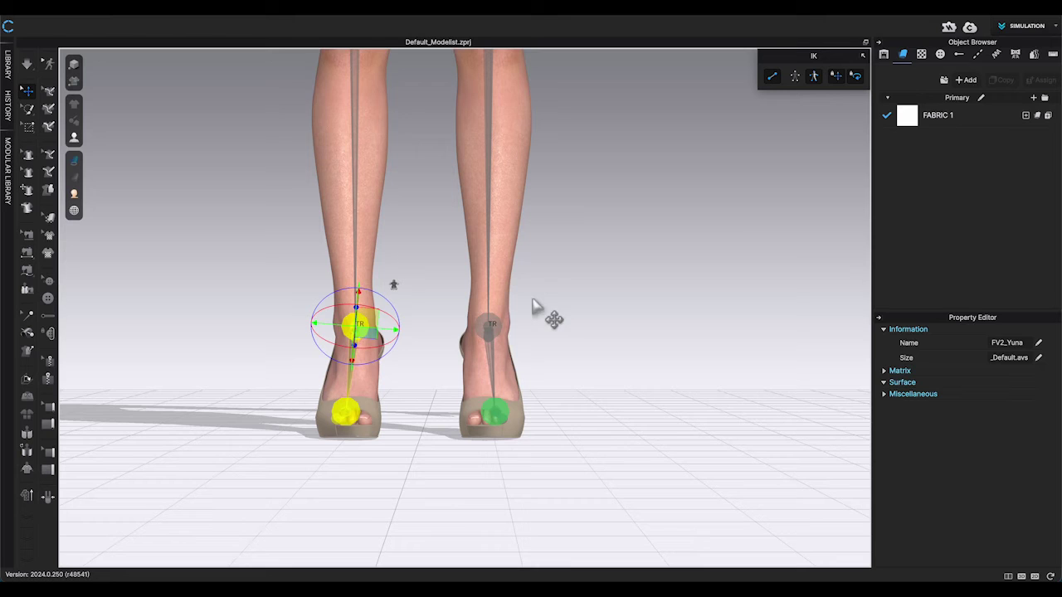
click(491, 330)
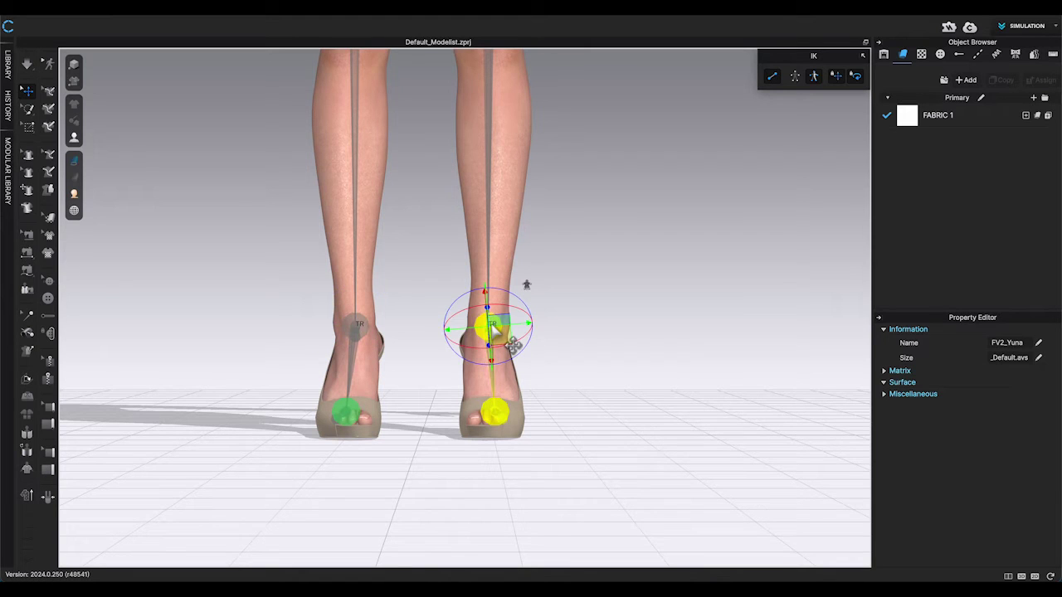
shift+click(365, 331)
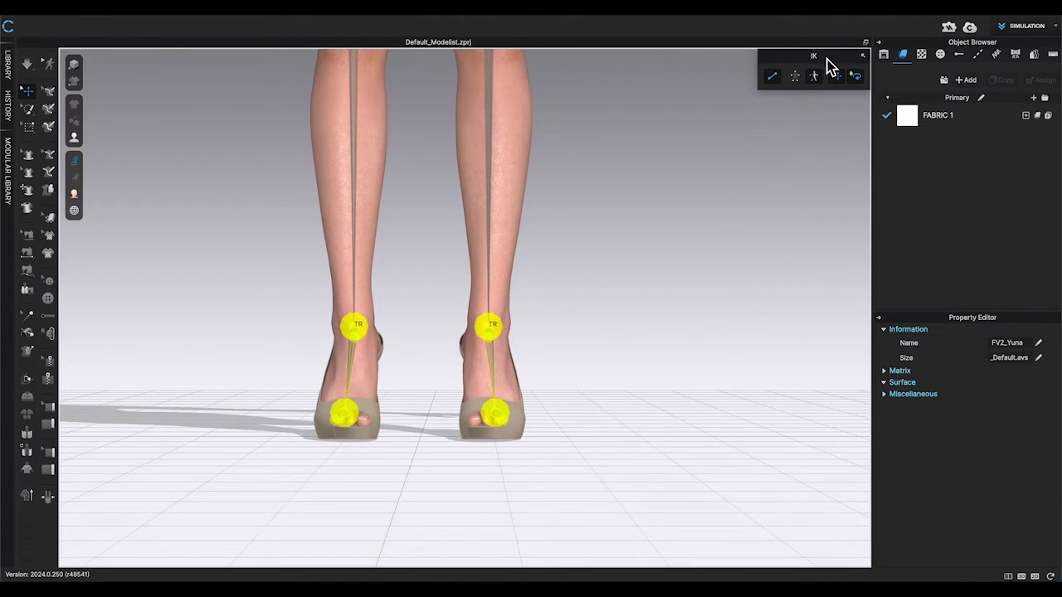
drag(827, 58, 668, 124)
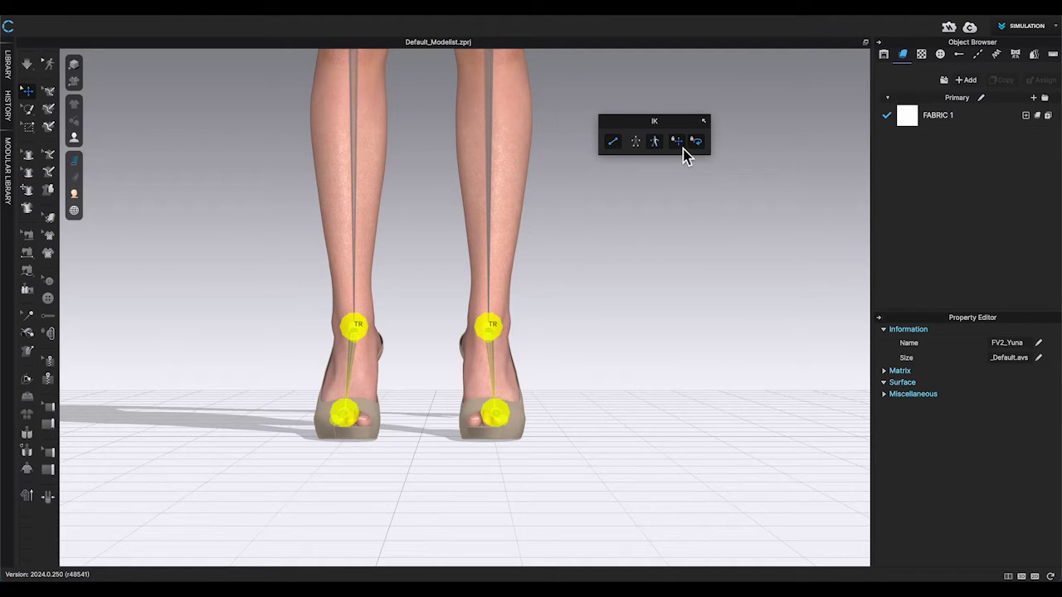
Step: Switch IK editing to full body and lower the avatar's body by moving the chest joint down
scroll(646, 214, down, 3)
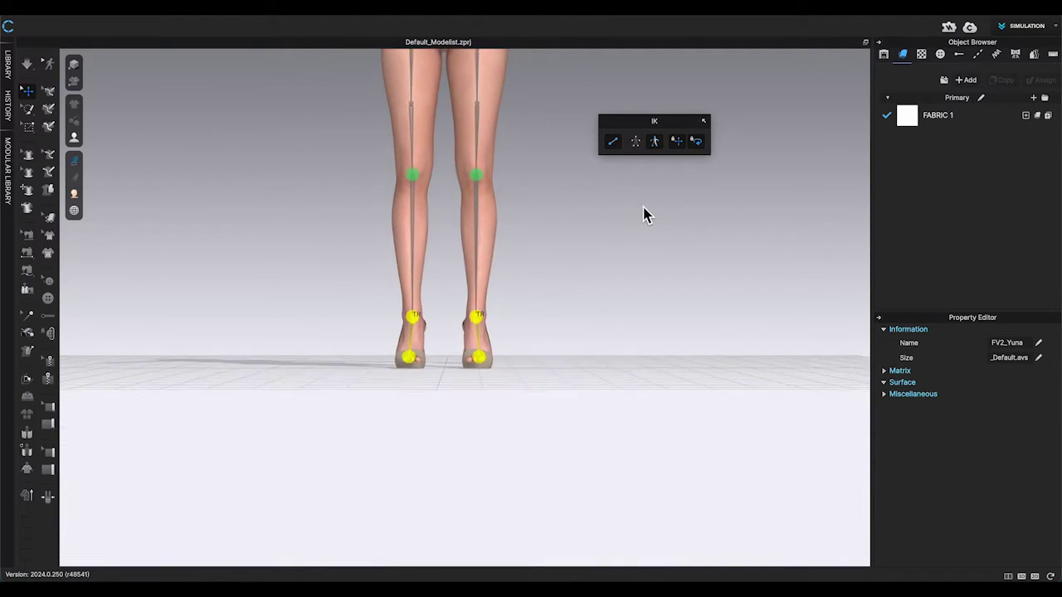
scroll(643, 208, down, 3)
middle_drag(644, 207, 599, 365)
middle_drag(624, 169, 625, 199)
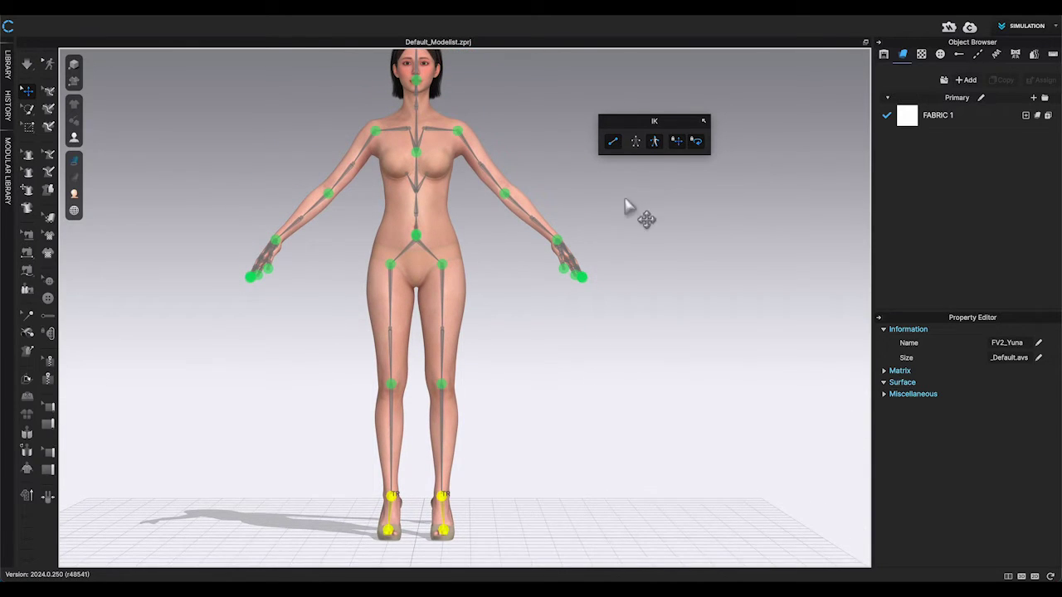
click(635, 144)
scroll(629, 235, down, 2)
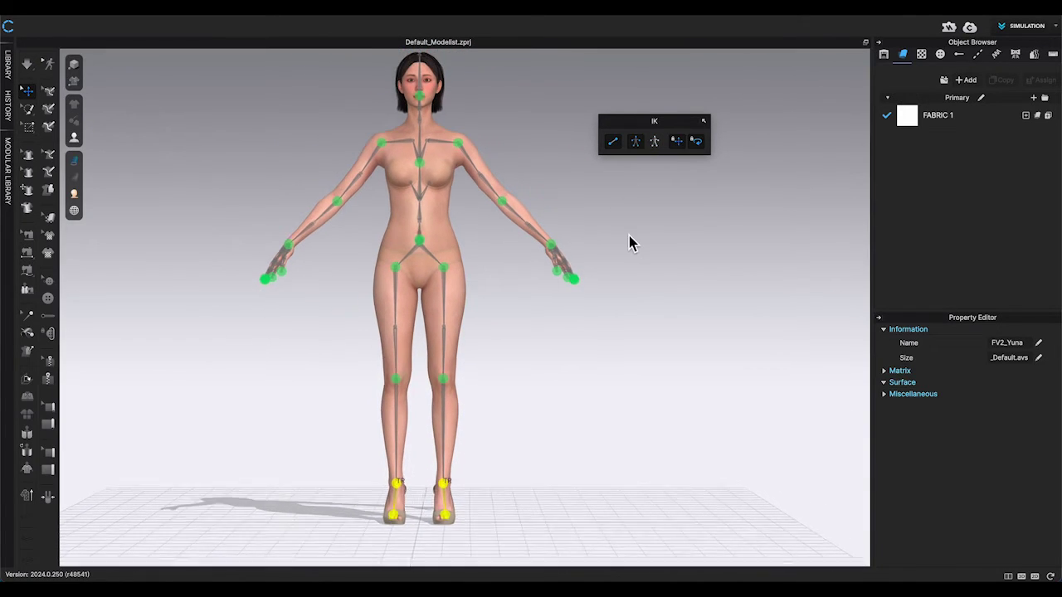
middle_drag(629, 236, 627, 273)
click(424, 207)
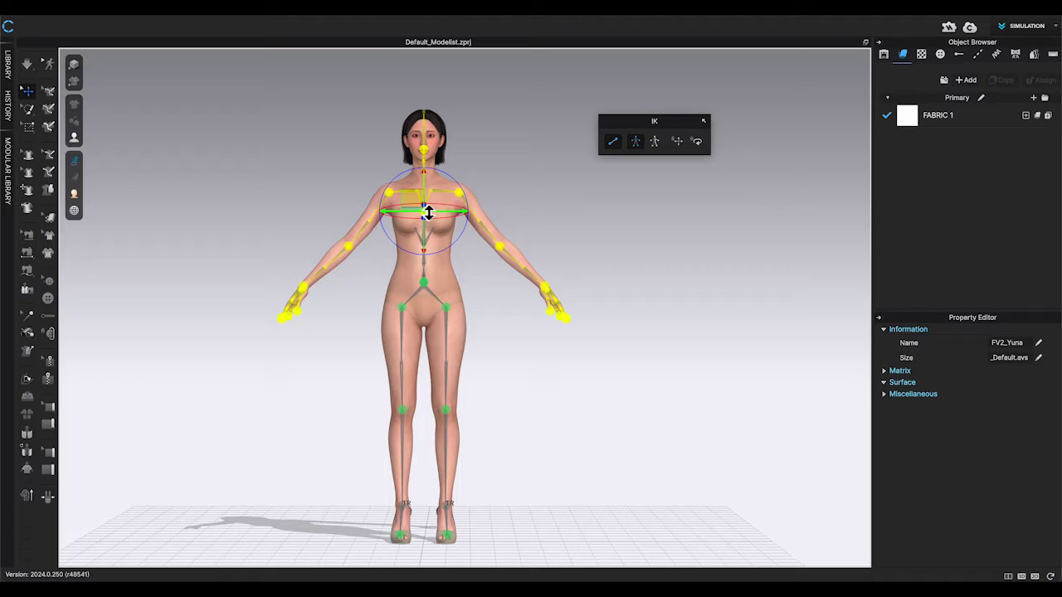
drag(422, 207, 426, 234)
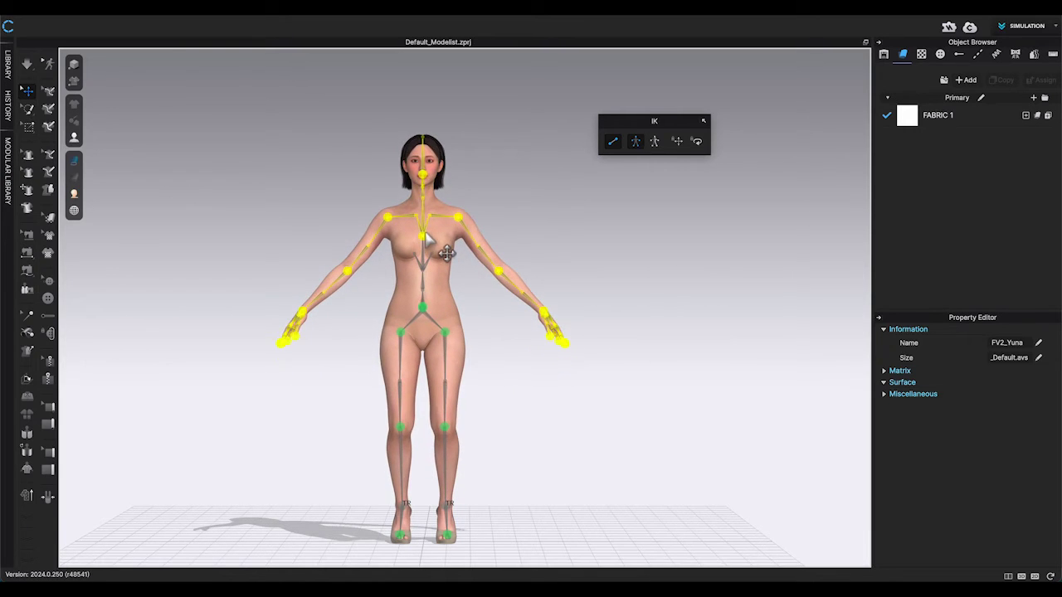
Step: Clear the joint selection and shift the avatar's body sideways with the chest joint
click(680, 277)
scroll(433, 241, down, 3)
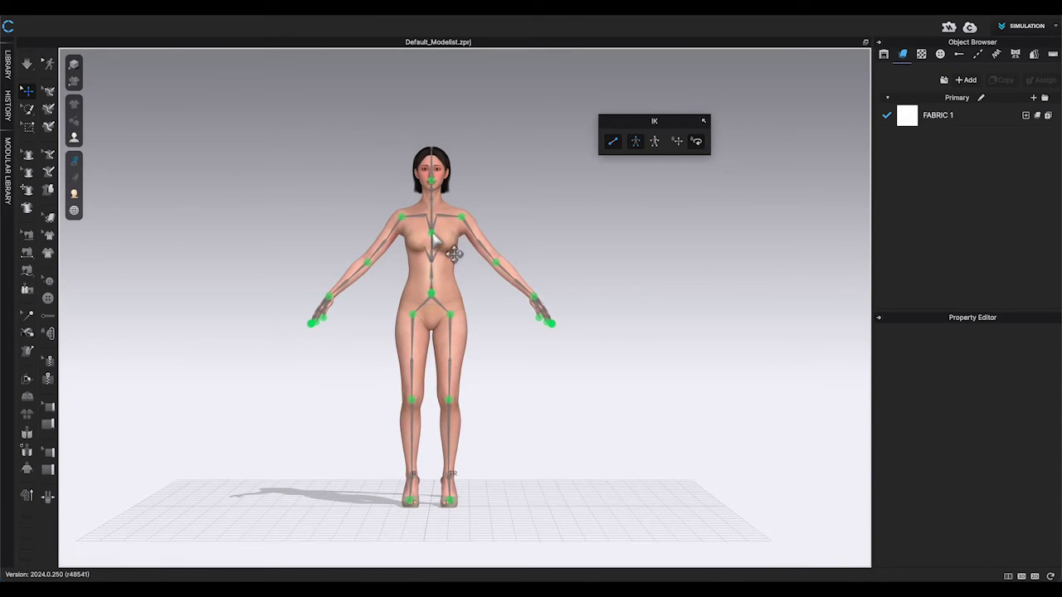
drag(432, 233, 464, 234)
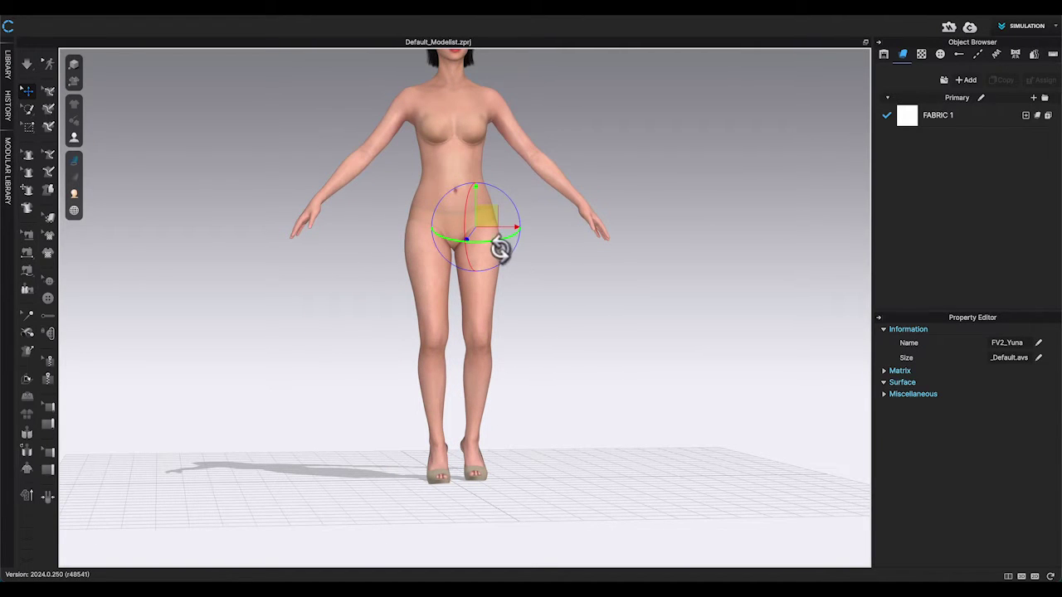
Step: Turn the avatar's left leg by rotating its hip joint
mouse_move(501, 249)
mouse_down()
mouse_move(526, 252)
mouse_move(481, 246)
mouse_move(503, 257)
mouse_up()
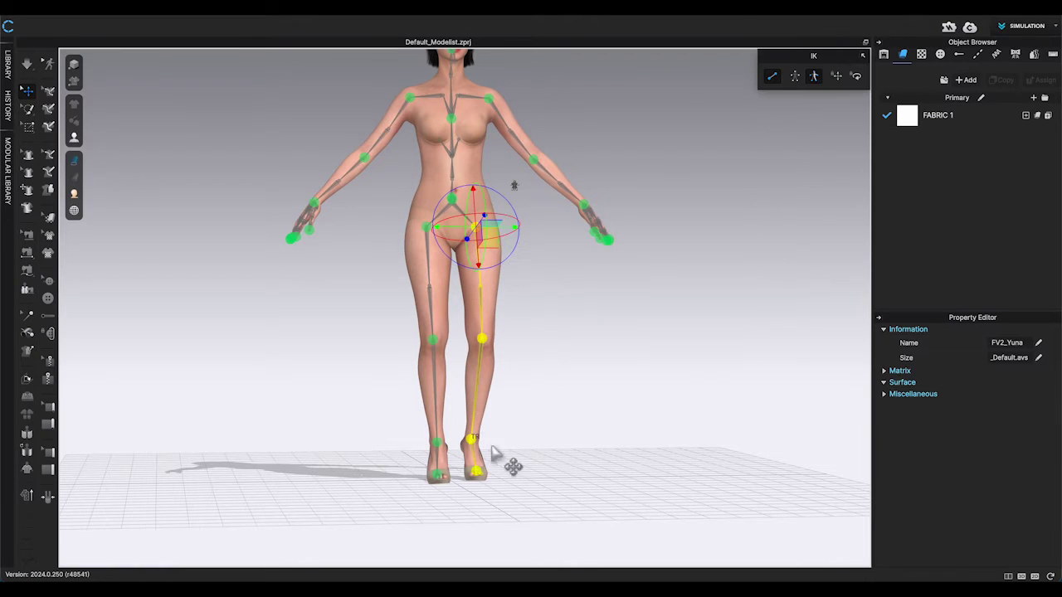
scroll(497, 441, down, 3)
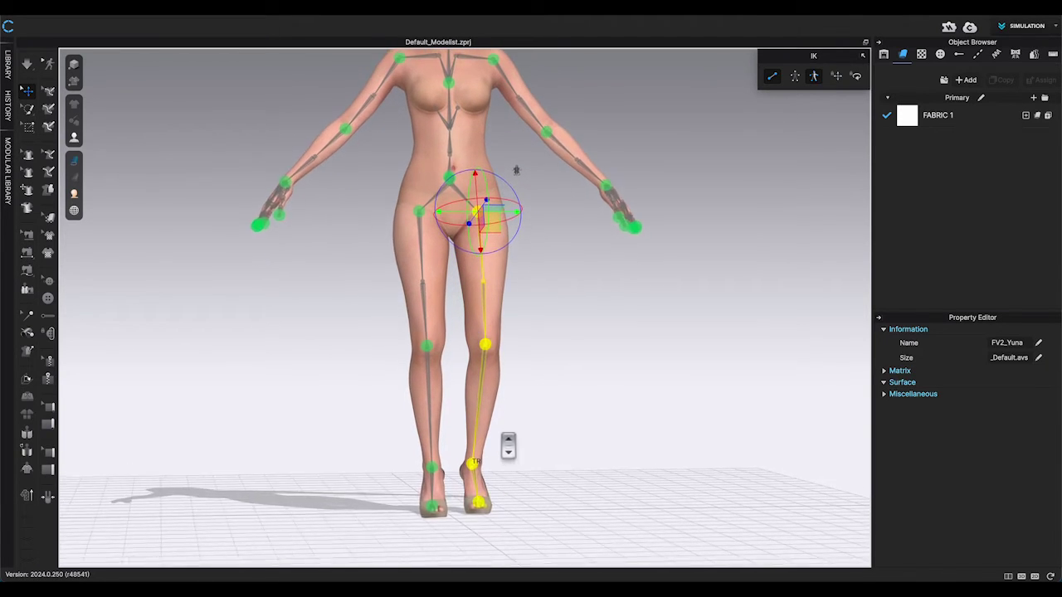
middle_drag(474, 472, 445, 454)
right_drag(446, 454, 441, 455)
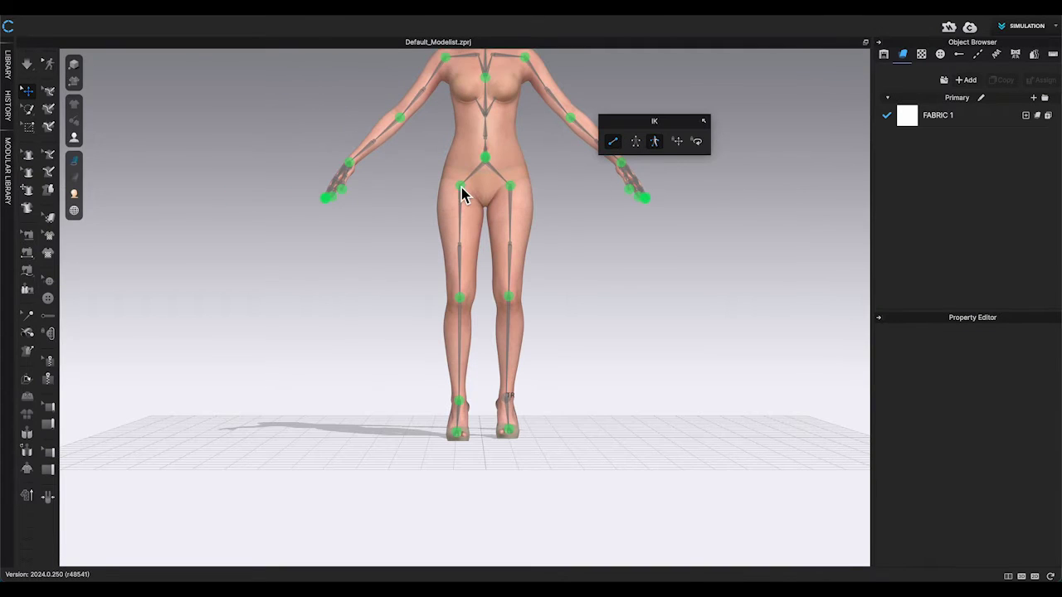
Step: Select the avatar's right hip joint and rotate it to angle the right leg inward
click(462, 187)
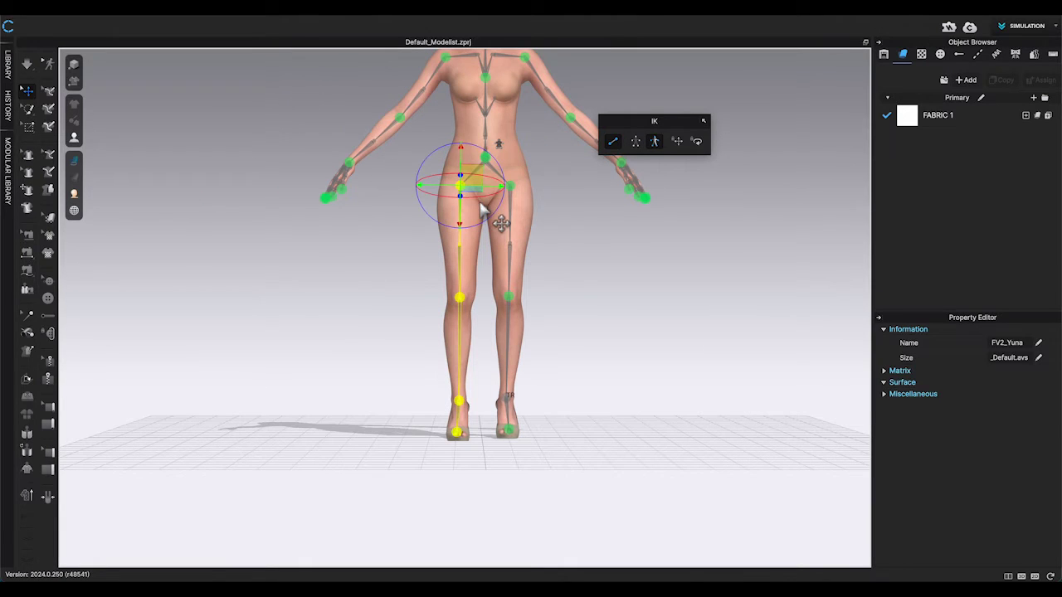
mouse_move(483, 207)
mouse_down()
mouse_move(467, 206)
mouse_move(503, 210)
mouse_up()
middle_drag(575, 306, 541, 348)
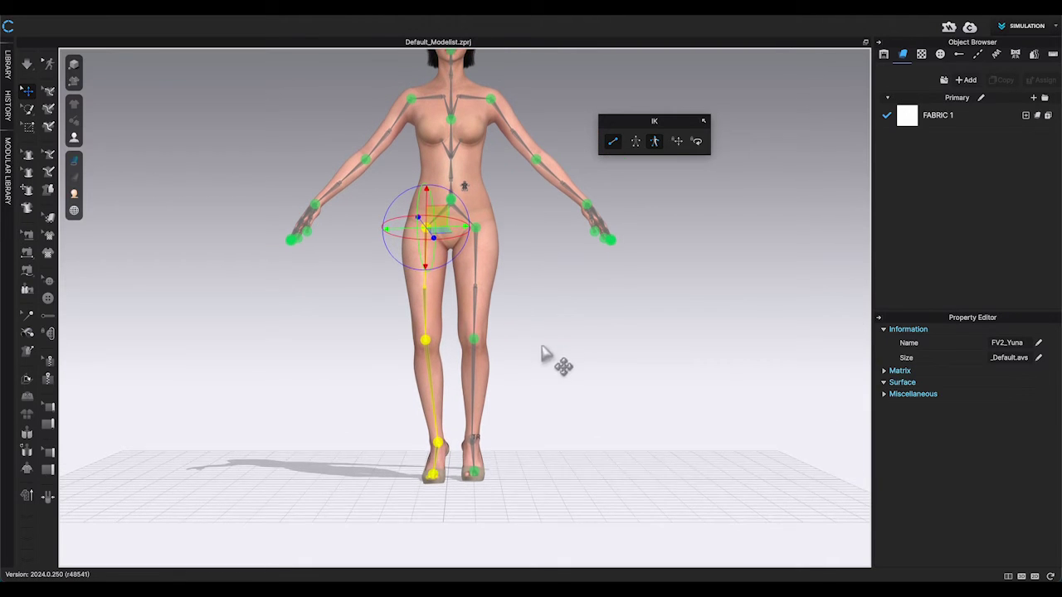
mouse_move(448, 248)
mouse_down()
mouse_move(426, 239)
mouse_move(456, 247)
mouse_move(434, 240)
mouse_move(447, 255)
mouse_up()
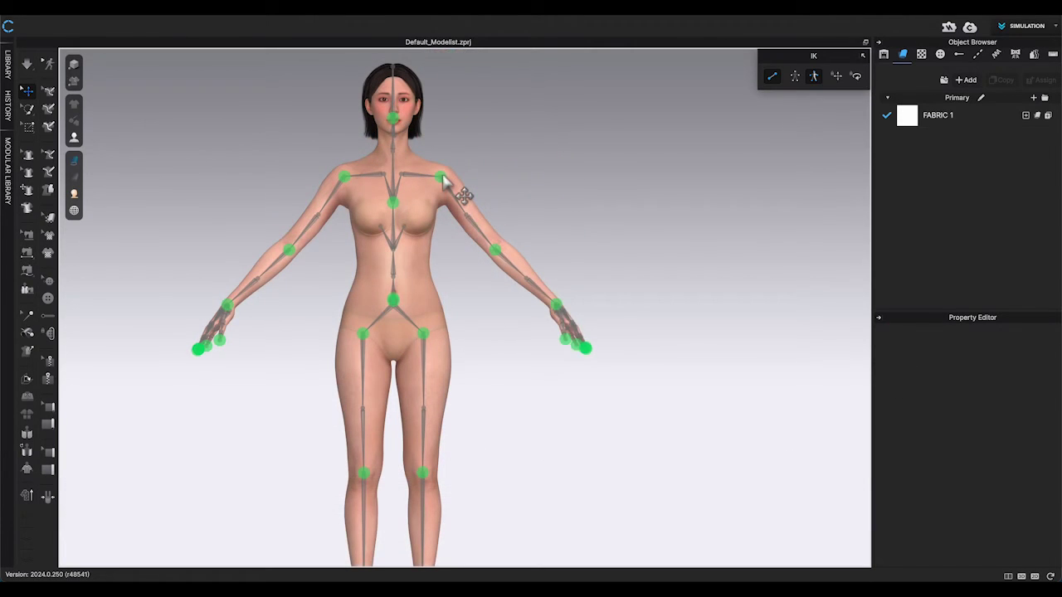
Step: Raise the avatar's arms by rotating the left shoulder joint, and adjust the bend at the left elbow joint
click(444, 179)
scroll(490, 136, up, 4)
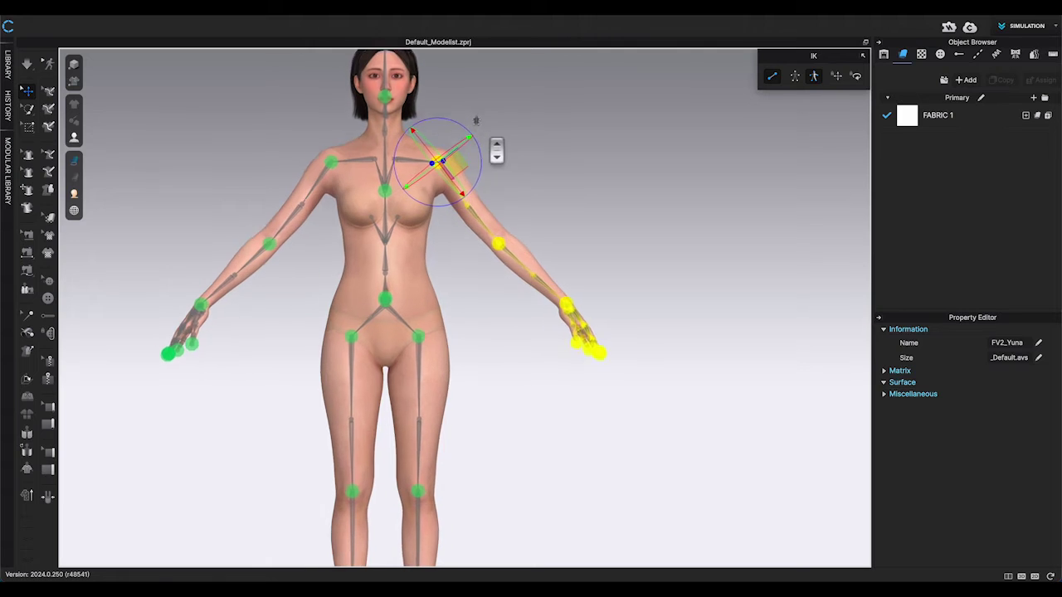
middle_drag(497, 142, 515, 259)
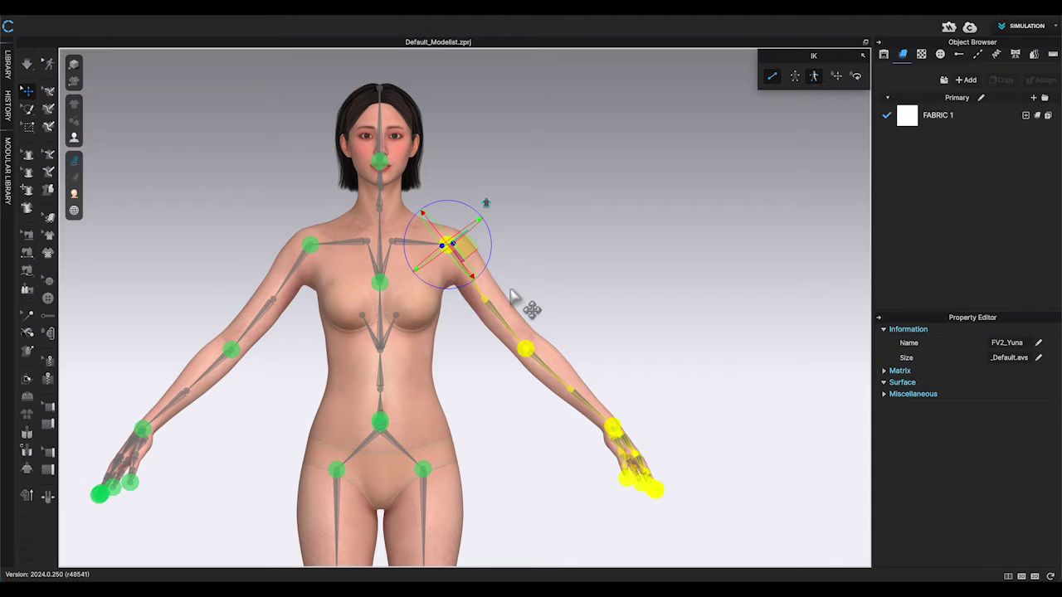
mouse_move(497, 260)
mouse_down()
mouse_move(481, 217)
mouse_move(487, 262)
mouse_up()
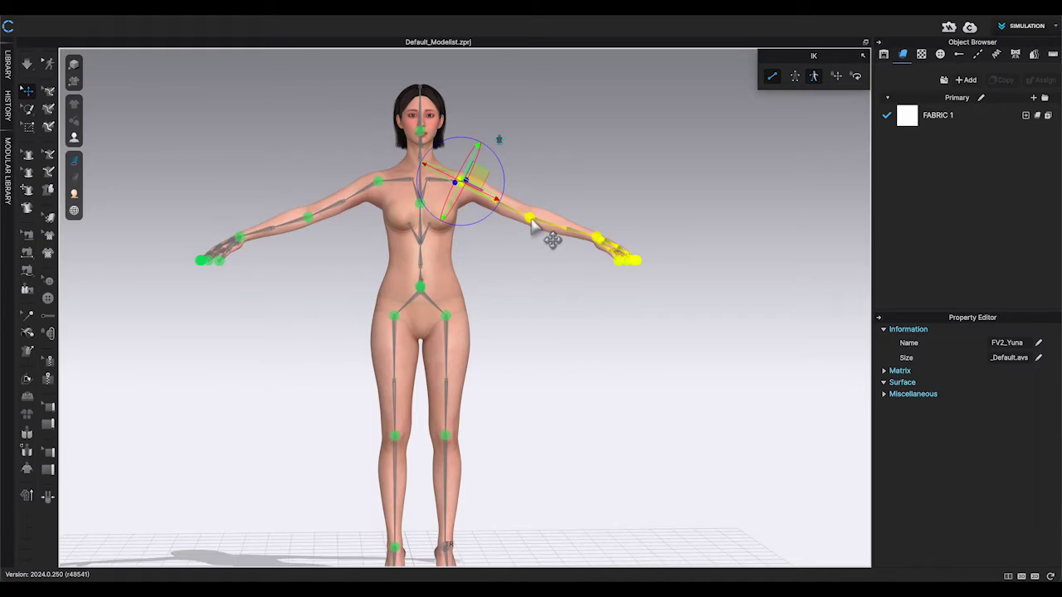
click(532, 220)
mouse_move(576, 218)
mouse_down()
mouse_move(561, 254)
mouse_move(581, 222)
mouse_up()
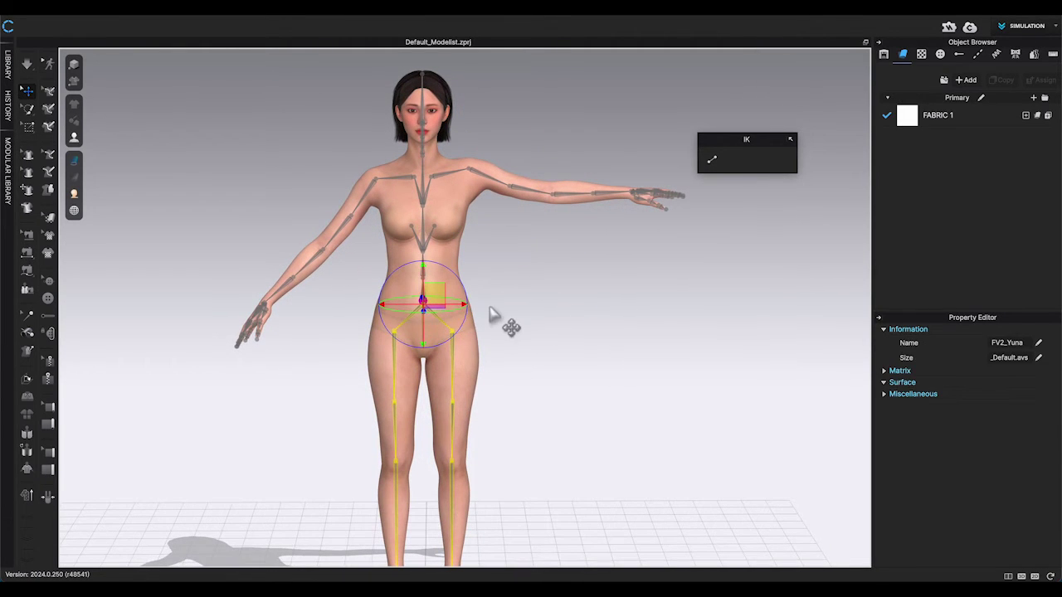
Step: With IK off, rotate the upper-body joint at the pelvis to turn the avatar's torso slightly to the side
click(410, 307)
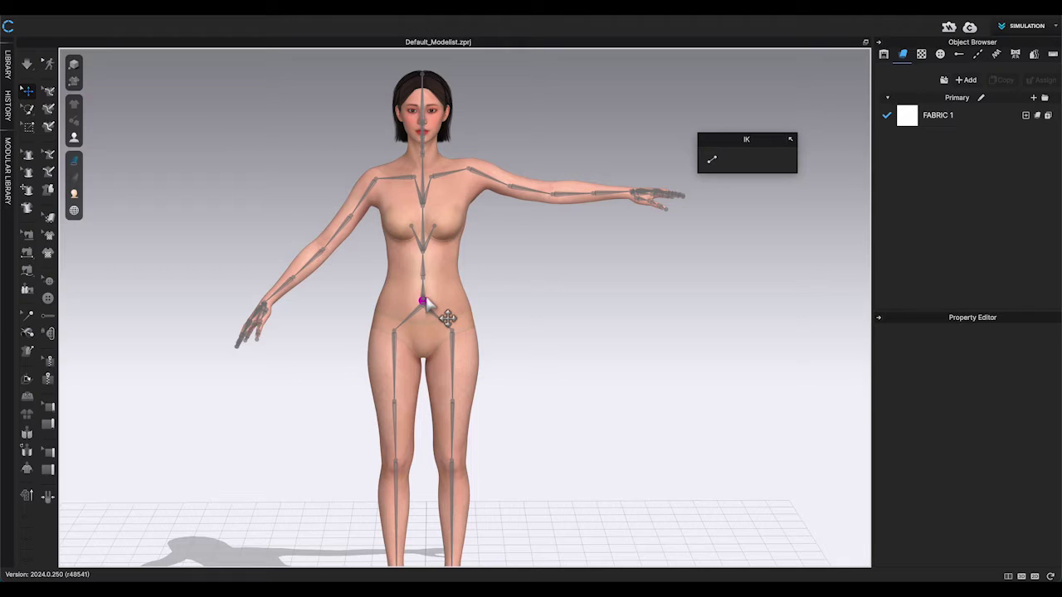
click(423, 301)
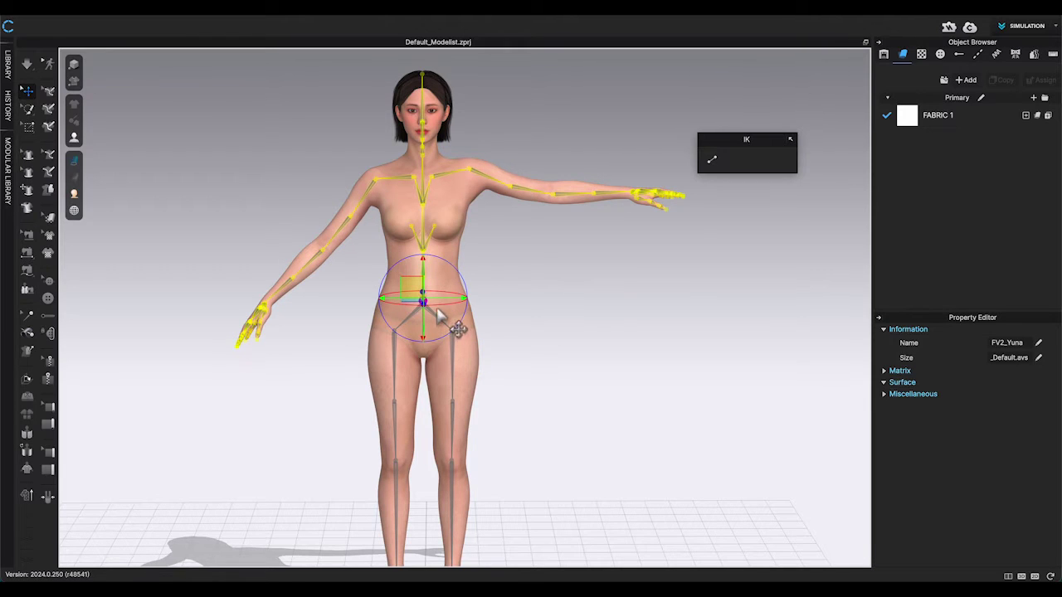
drag(440, 316, 430, 310)
click(507, 305)
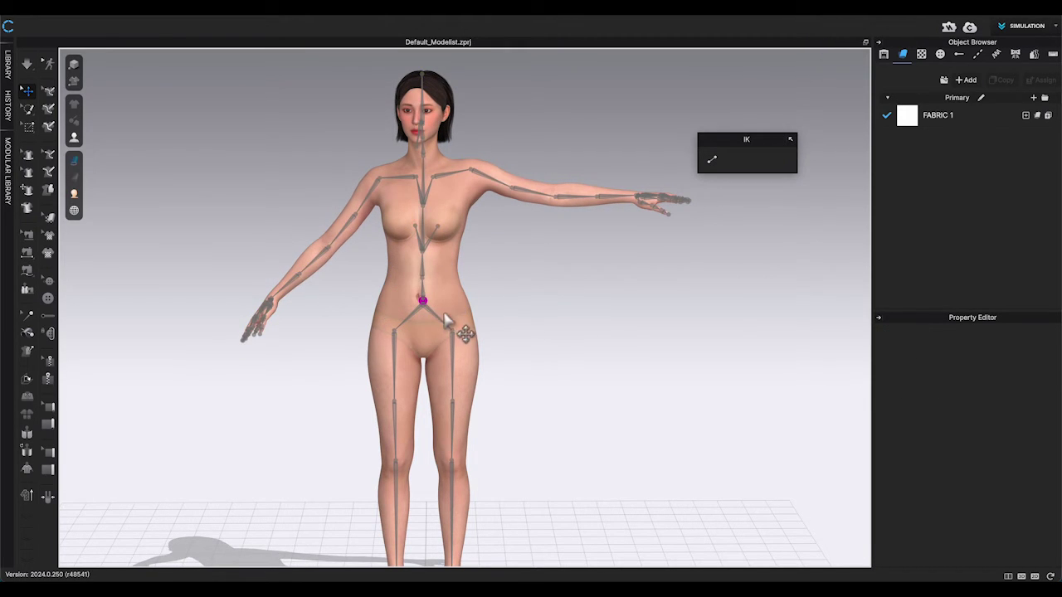
Step: Rotate the lower-body joint at the pelvis to turn the avatar's legs slightly
click(445, 316)
drag(448, 321, 457, 320)
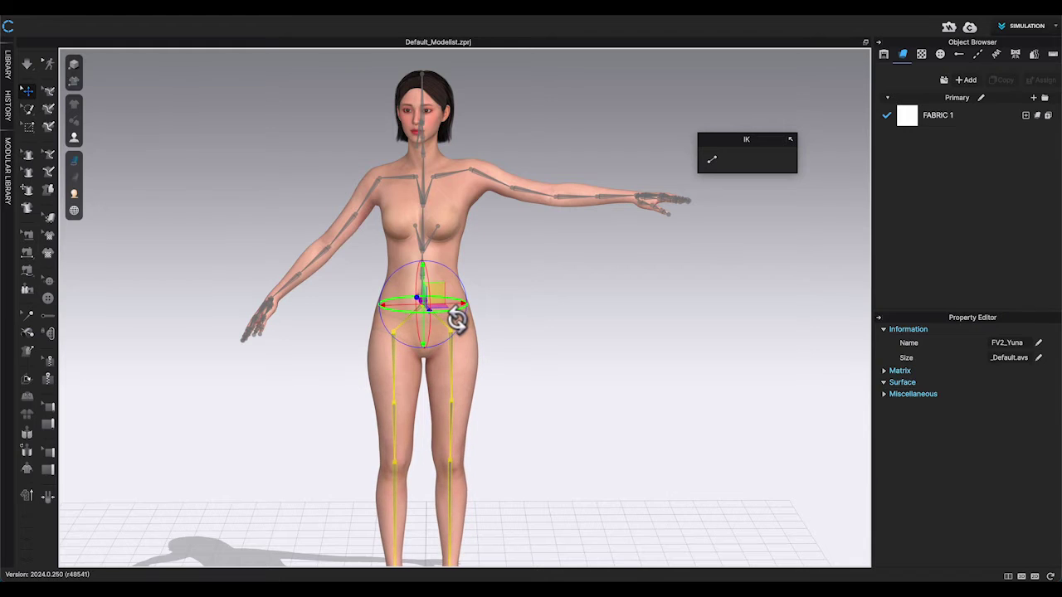
key(shift+x)
key(shift+x)
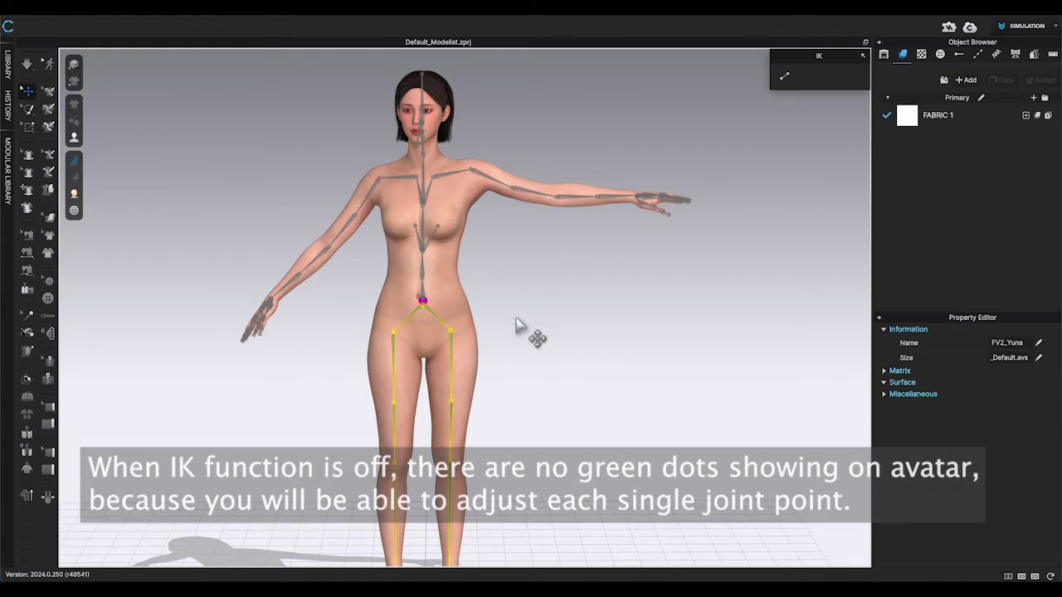
Step: Tilt the avatar's upper body sideways by rotating the lower spine joint above the pelvis
scroll(523, 331, up, 2)
middle_drag(523, 330, 525, 292)
click(522, 283)
key(shift+x)
key(shift+x)
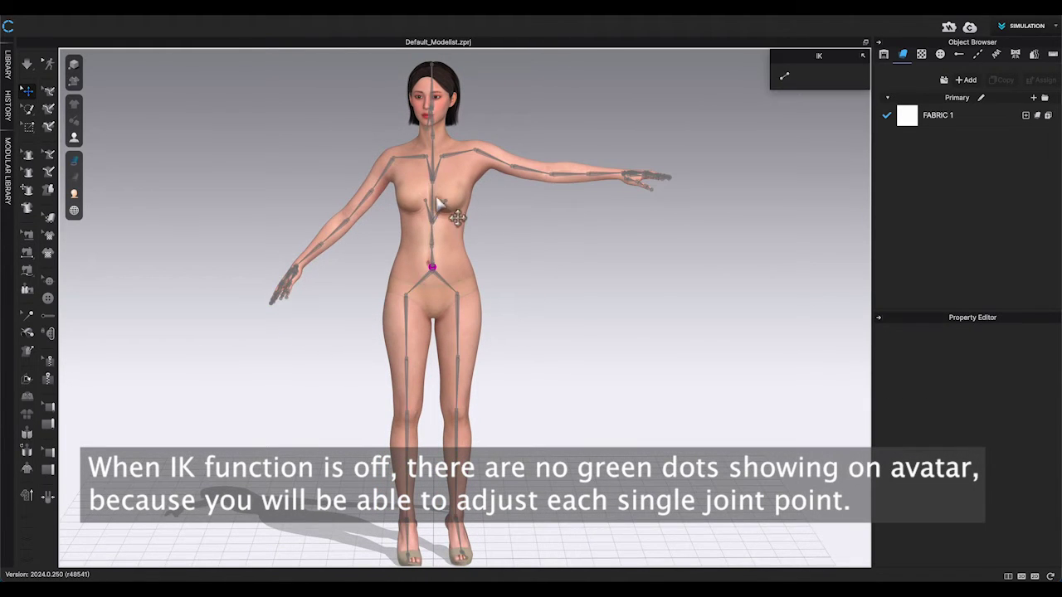
click(433, 248)
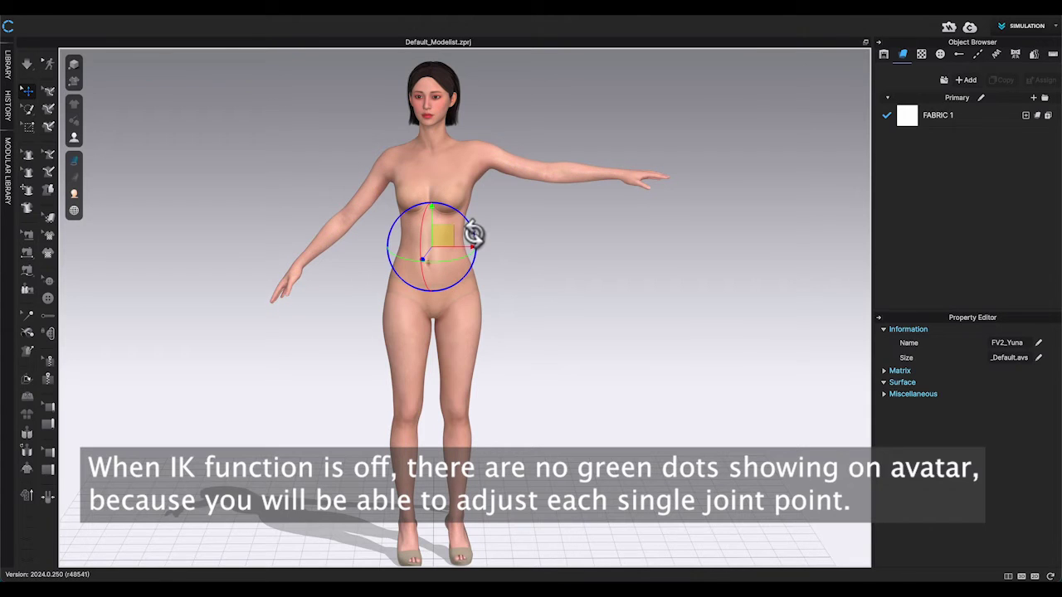
drag(473, 233, 450, 230)
click(489, 234)
key(shift+x)
Step: Select the spine joints in the upper torso and rotate the chest joint to bring the shoulders back toward level
click(428, 225)
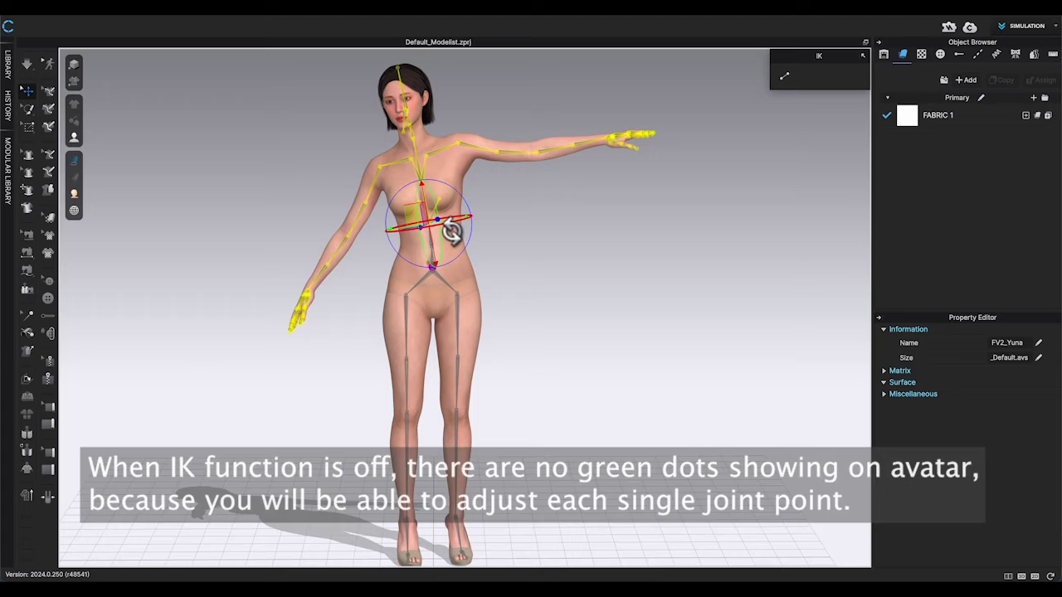
click(505, 218)
click(424, 187)
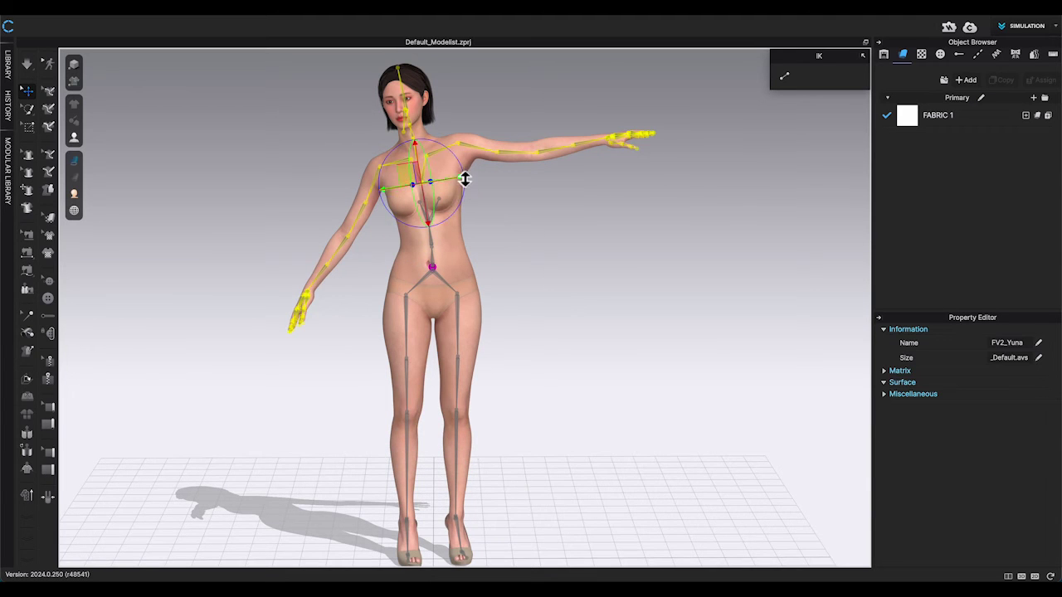
drag(465, 179, 469, 185)
click(491, 188)
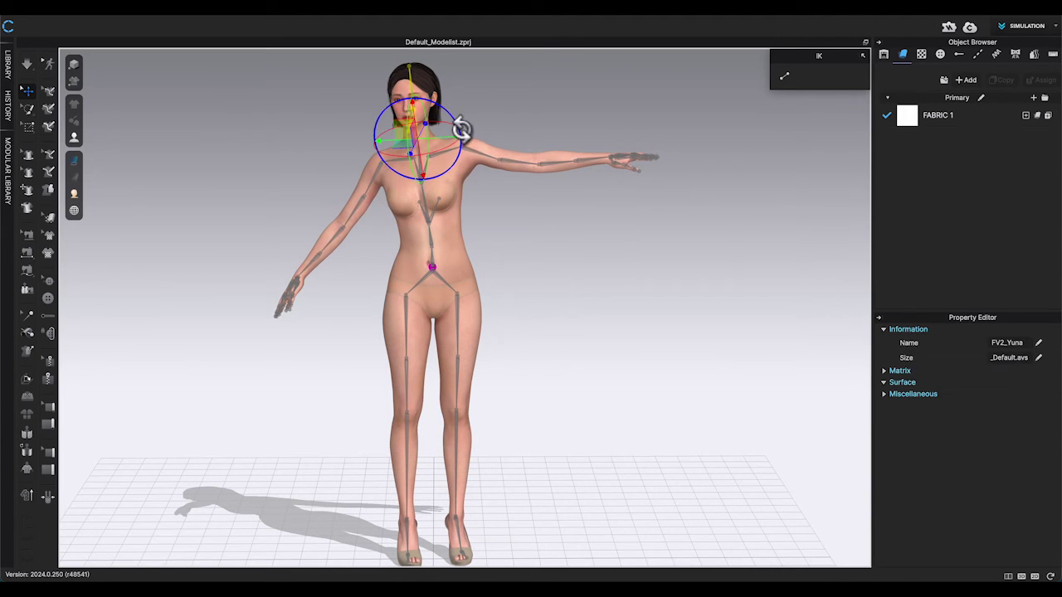
Step: Rotate the jaw joint in side view to open the avatar's mouth
middle_drag(526, 206, 522, 370)
scroll(460, 310, up, 6)
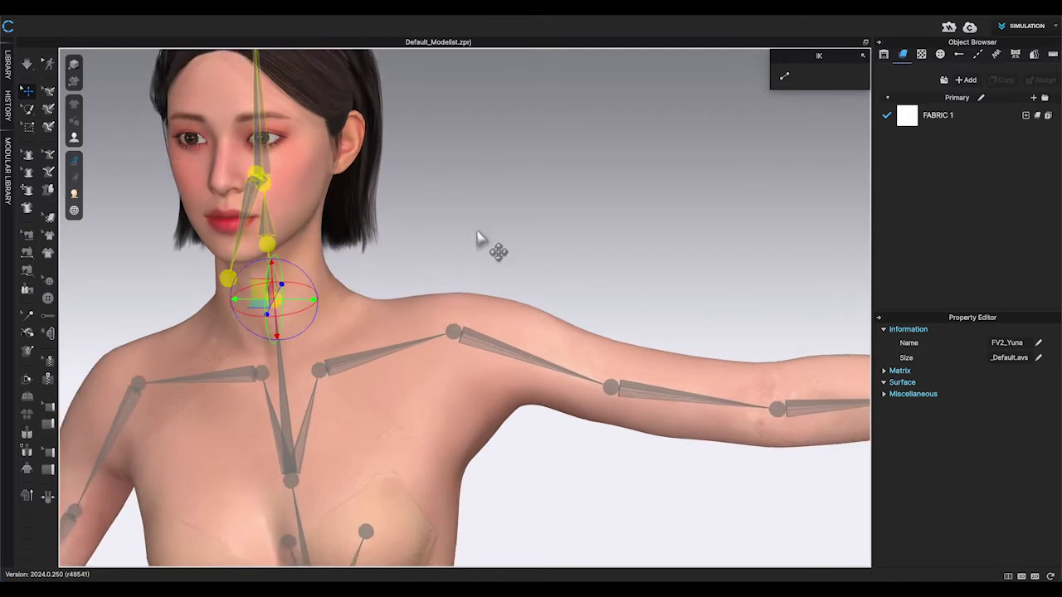
middle_drag(476, 232, 530, 257)
click(478, 244)
right_drag(477, 244, 432, 247)
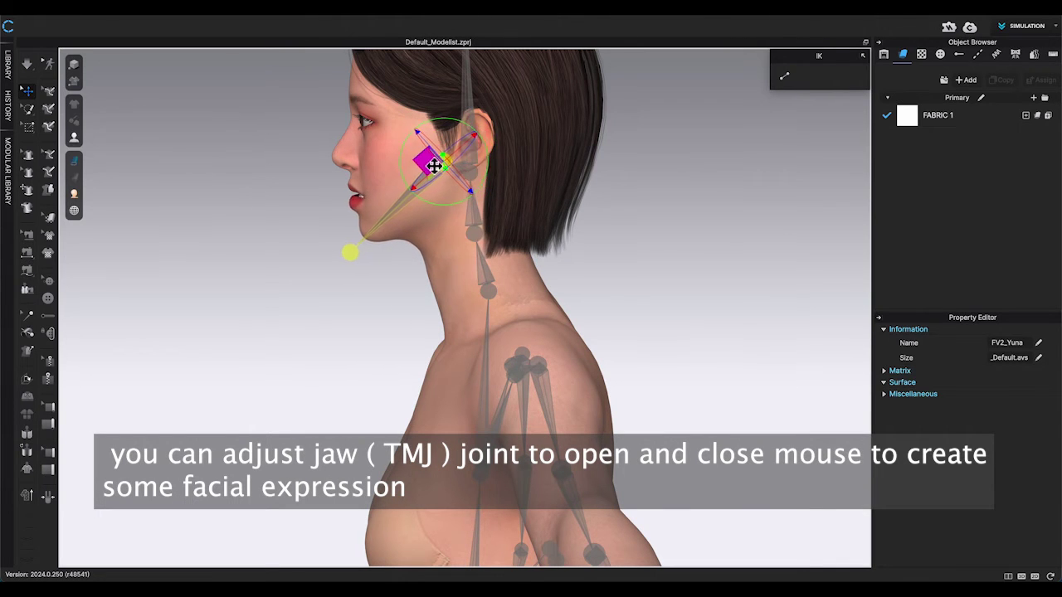
right_drag(433, 165, 410, 175)
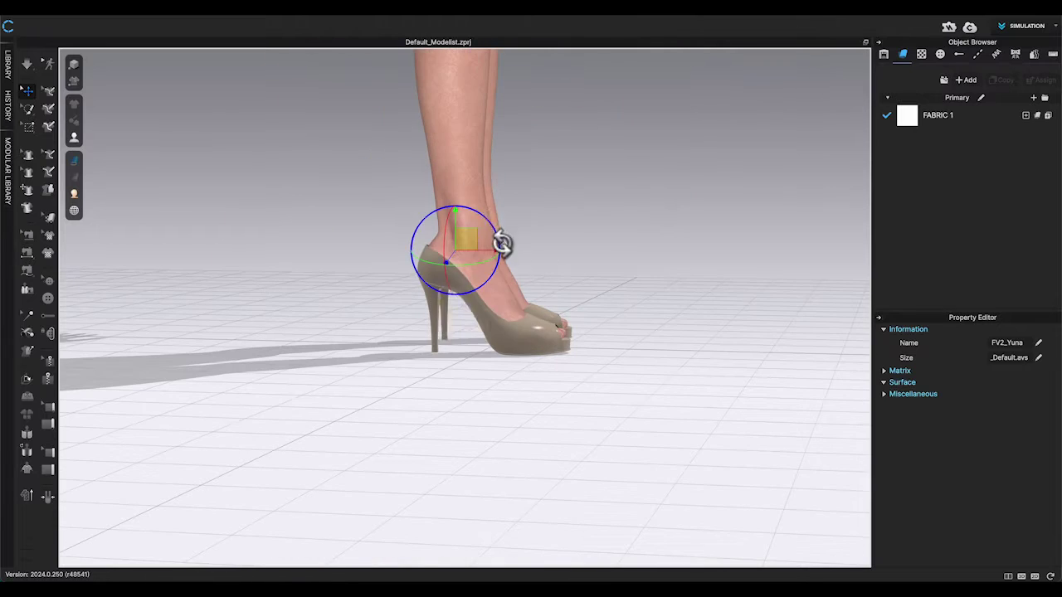
Step: With the joints hidden, rotate the foot at the ankle slightly and raise the outstretched arm by rotating it at the shoulder
drag(501, 244, 504, 253)
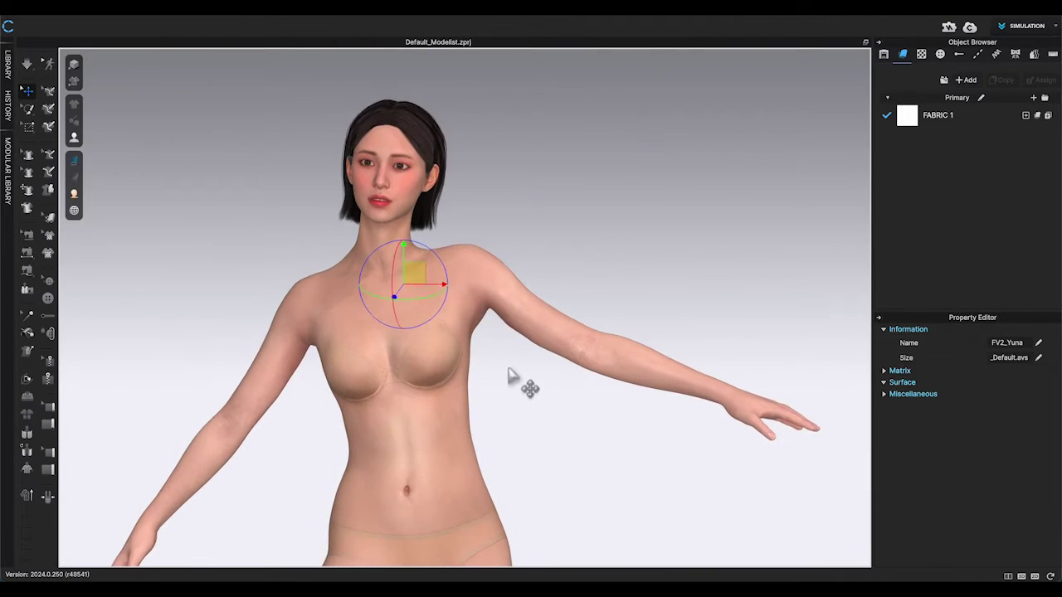
click(466, 265)
drag(499, 236, 445, 204)
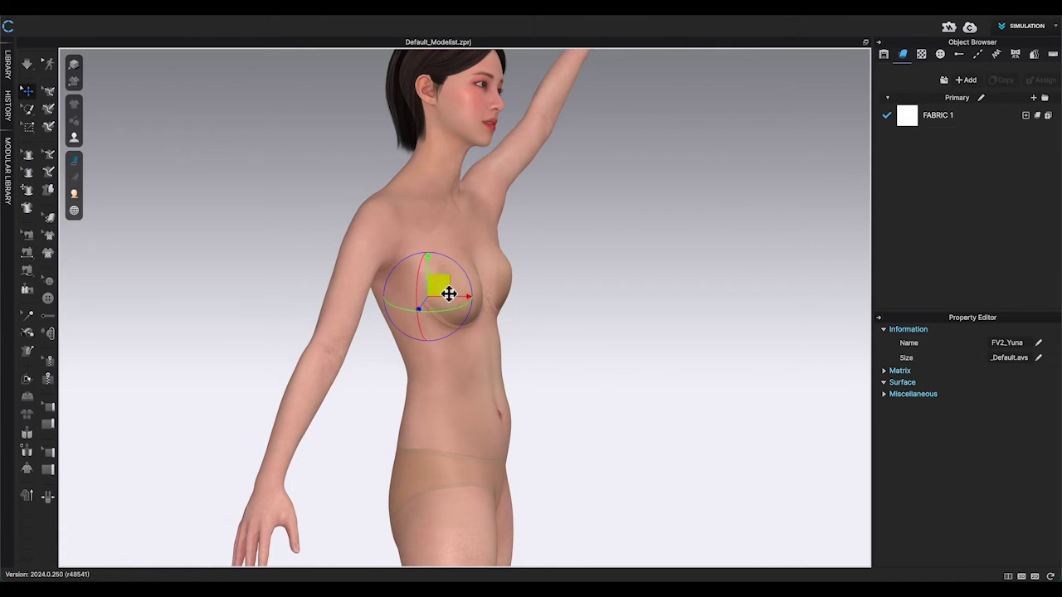
right_drag(449, 294, 477, 299)
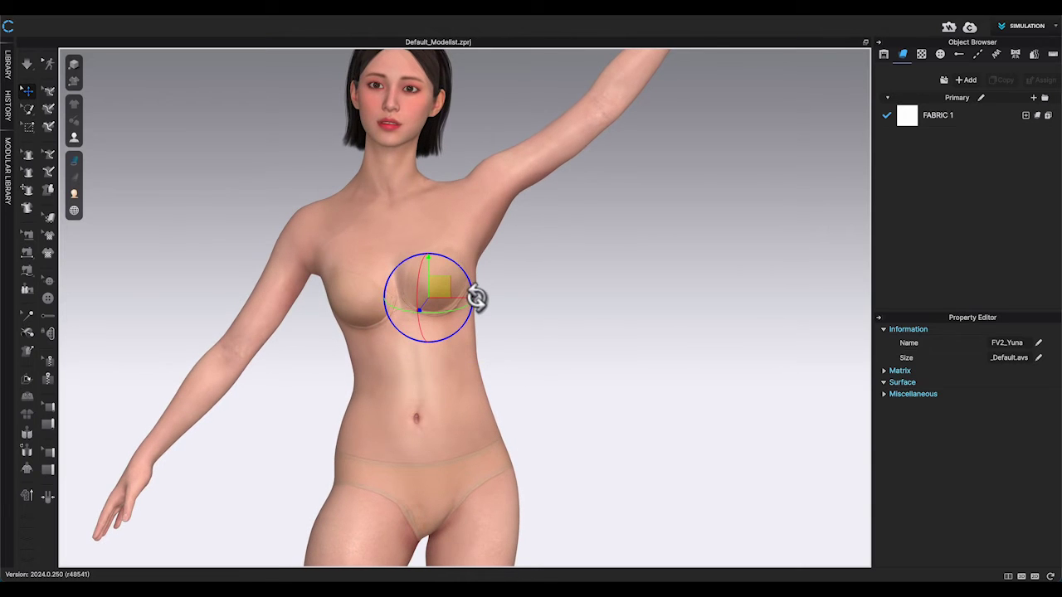
click(541, 332)
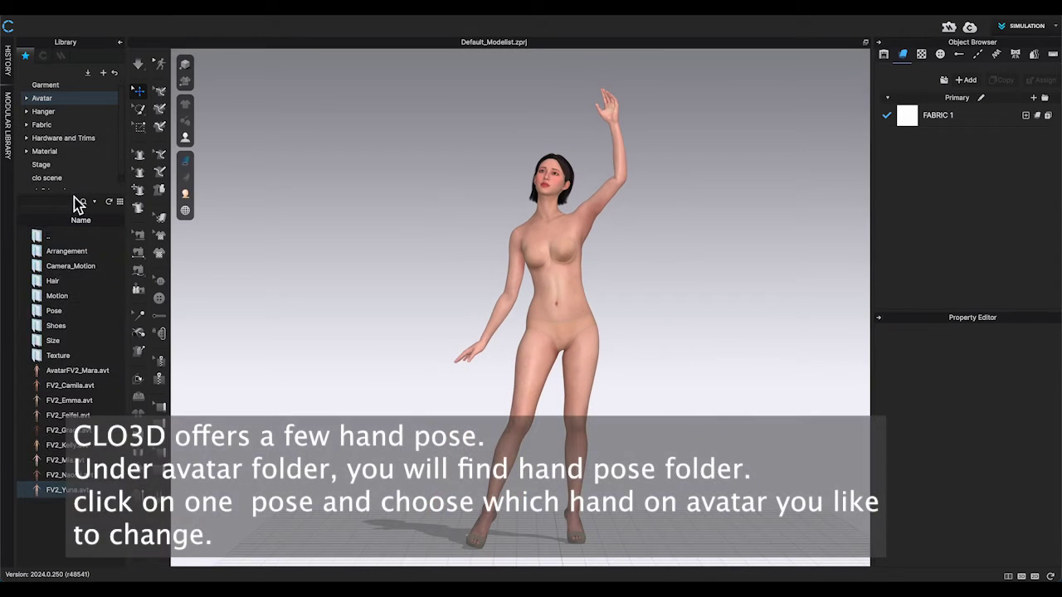
Step: Open the avatar's hand pose folder and apply the first hand pose in the second row to the Right Hand only
double_click(90, 309)
double_click(70, 253)
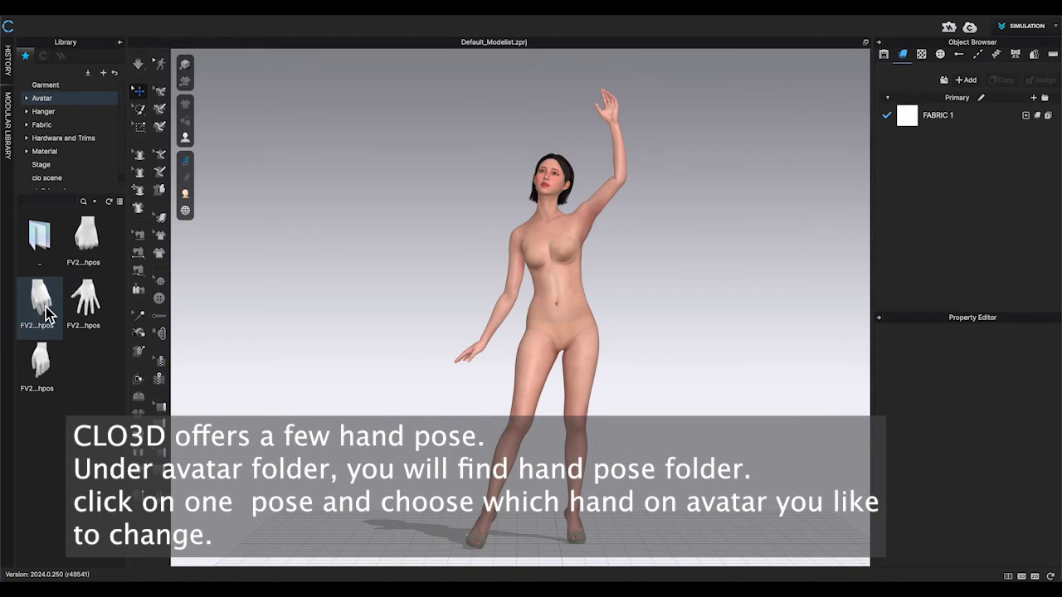
double_click(47, 313)
click(596, 278)
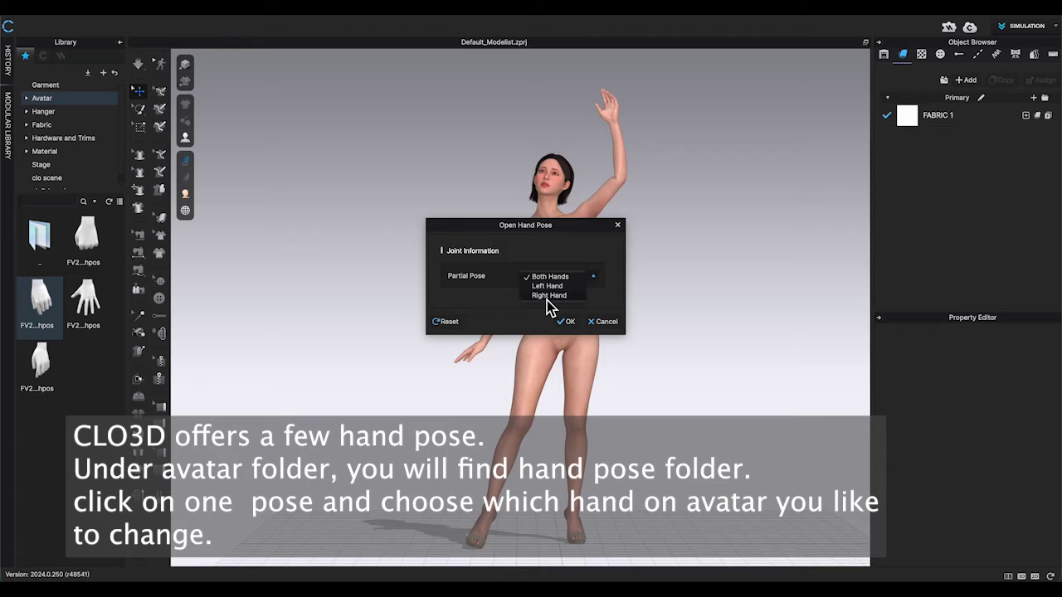
click(547, 298)
click(566, 322)
scroll(495, 384, up, 5)
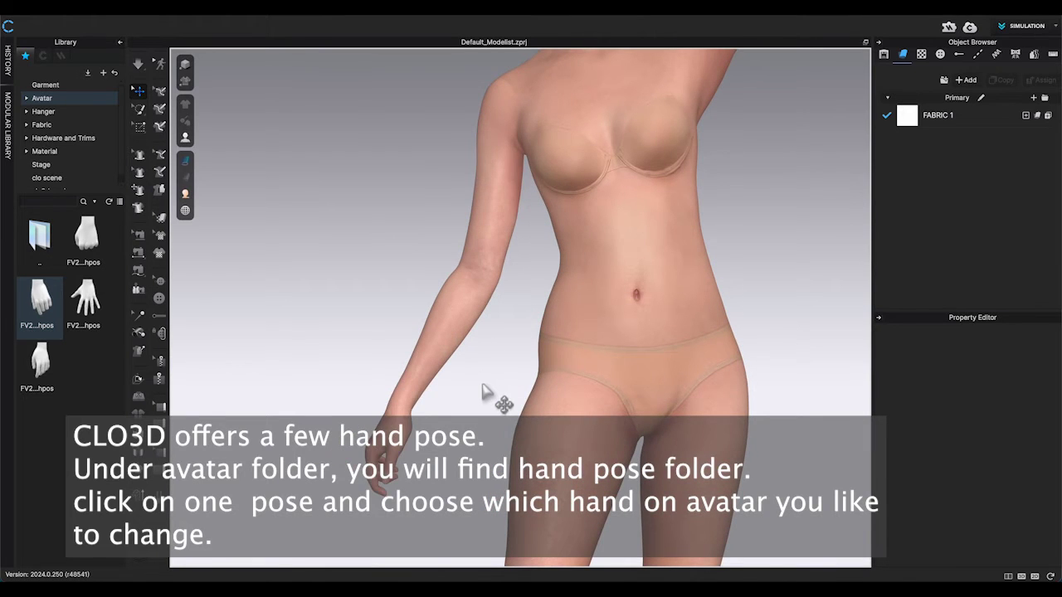
right_drag(484, 385, 506, 387)
Step: Apply the closed-fist hand pose to the avatar's Right Hand only
double_click(90, 247)
click(593, 277)
click(557, 296)
click(567, 322)
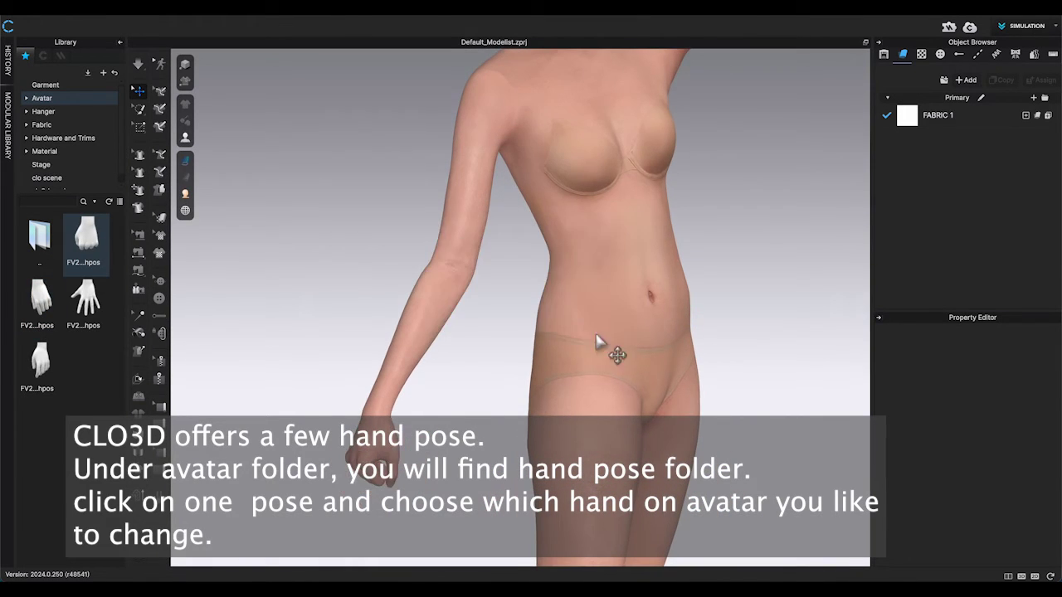
right_drag(597, 339, 514, 323)
scroll(510, 315, down, 5)
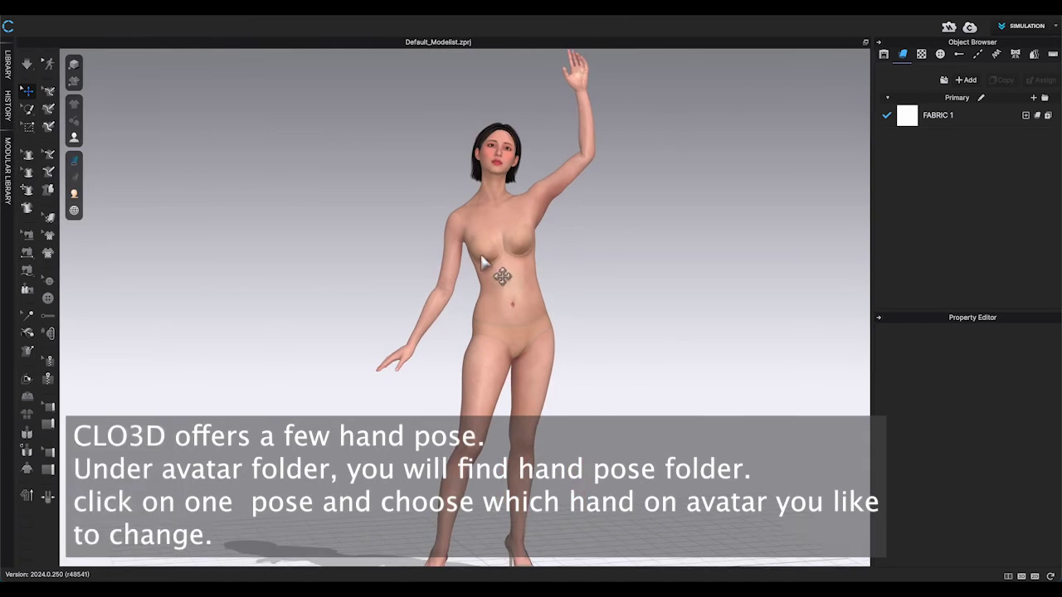
Step: Select the avatar's eye and shift the gaze sideways by lowering the Horizontal Eye Control value slightly
scroll(639, 323, down, 4)
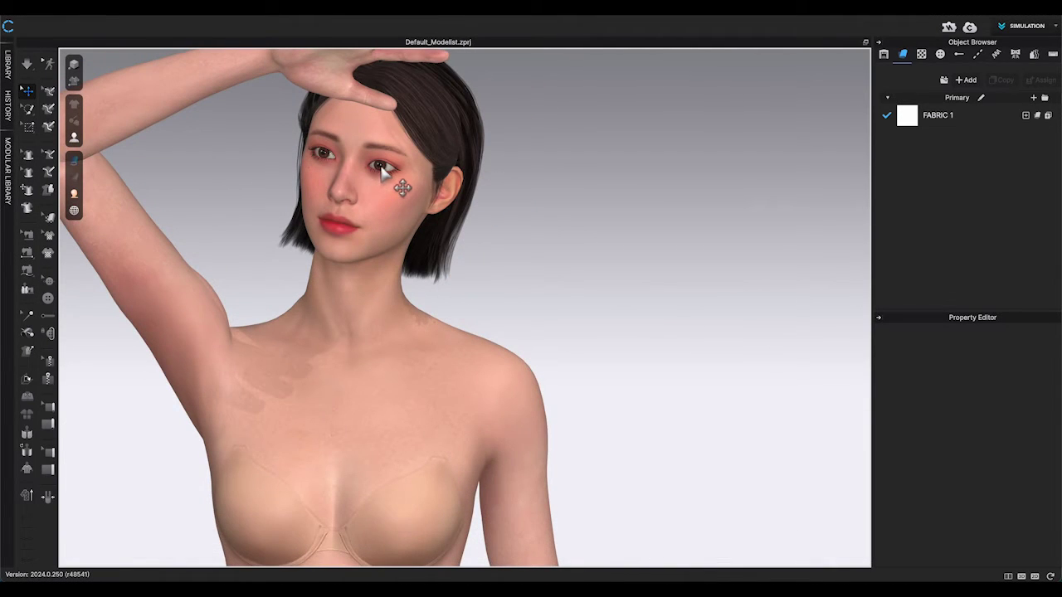
click(382, 170)
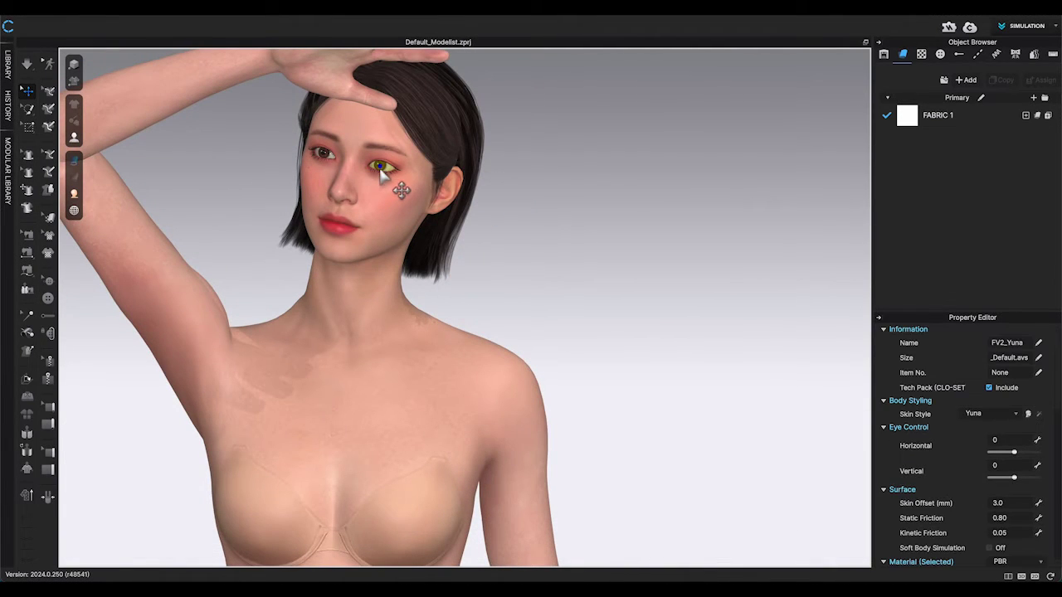
scroll(976, 400, down, 3)
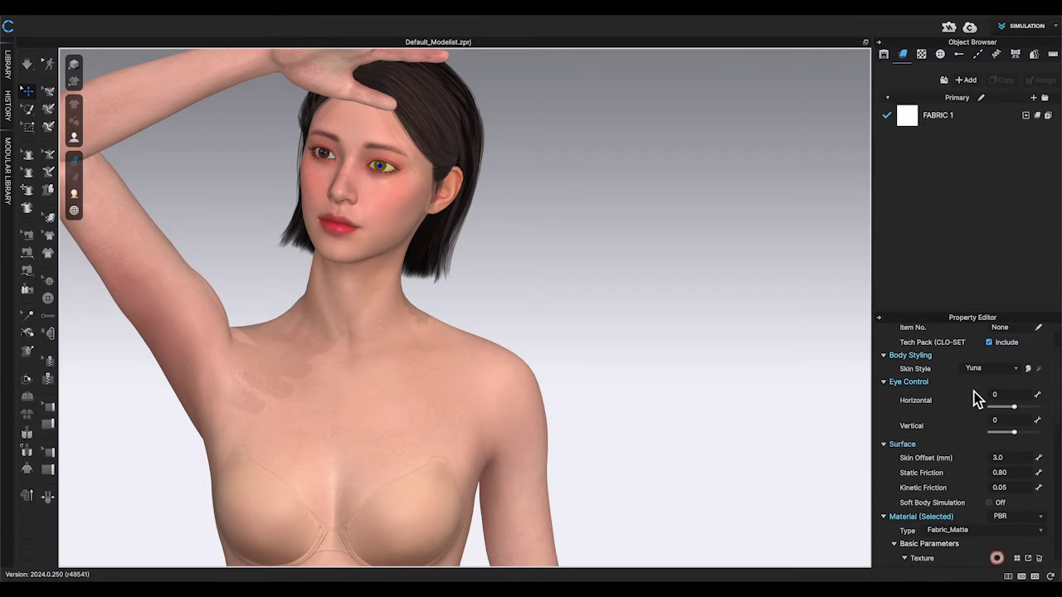
scroll(962, 398, down, 7)
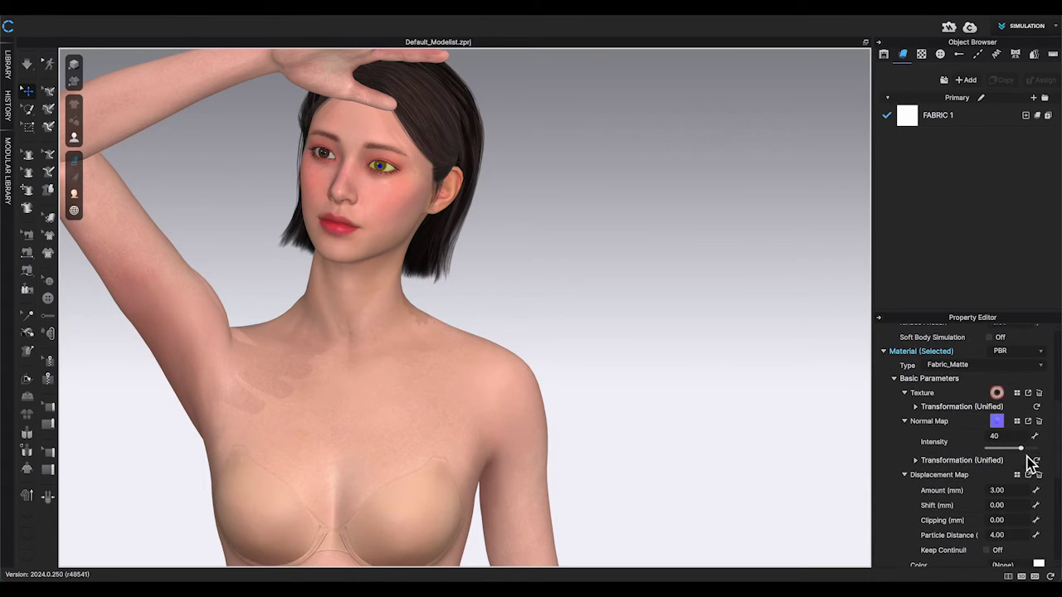
scroll(1028, 462, up, 7)
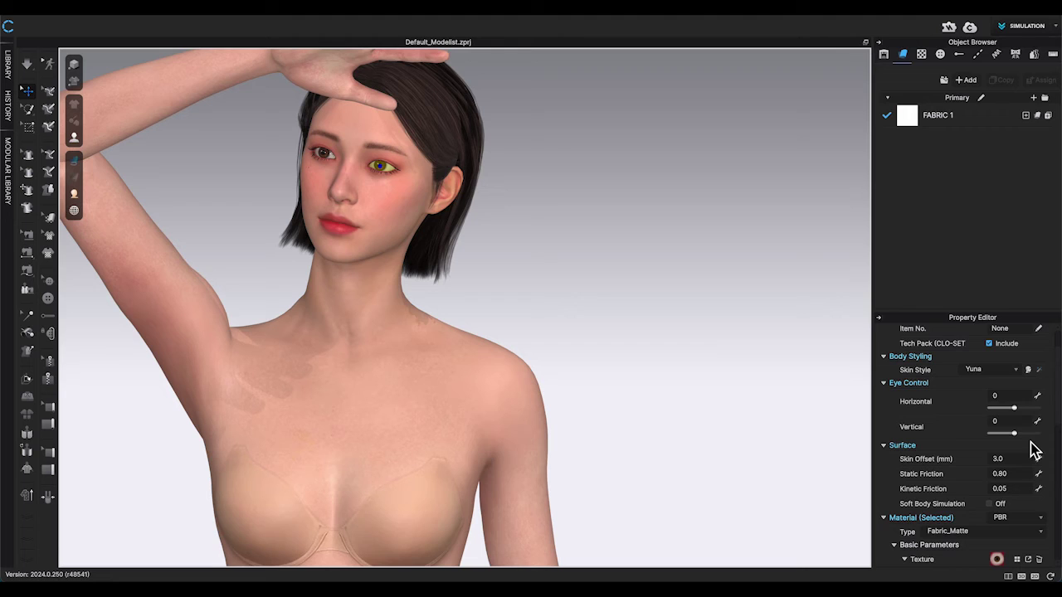
drag(1013, 408, 1007, 409)
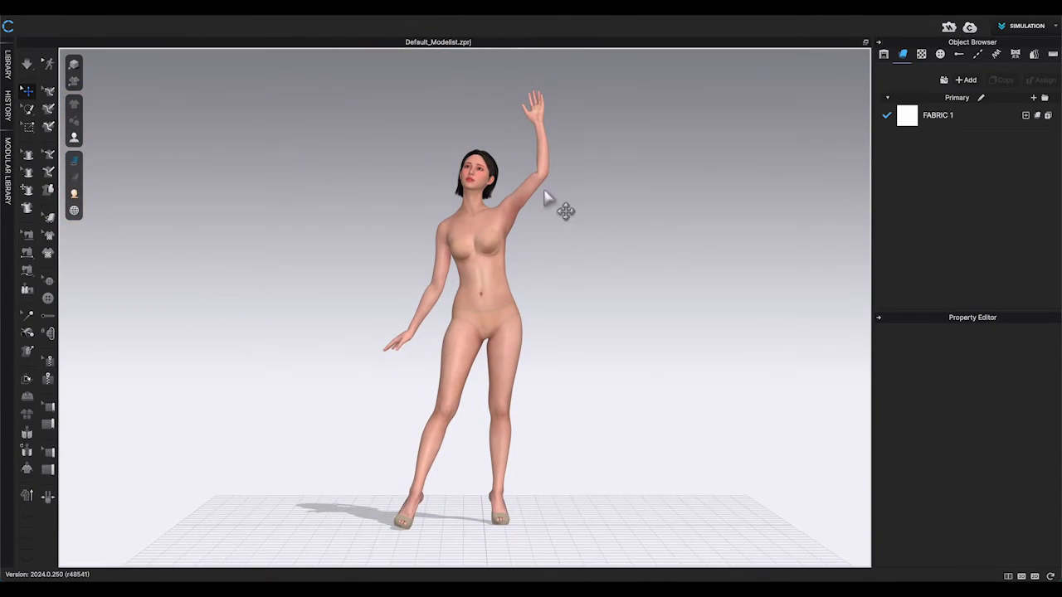
Step: Select the raised arm at the elbow without displaying the joints, and clear the selection
key(shift+x)
click(545, 182)
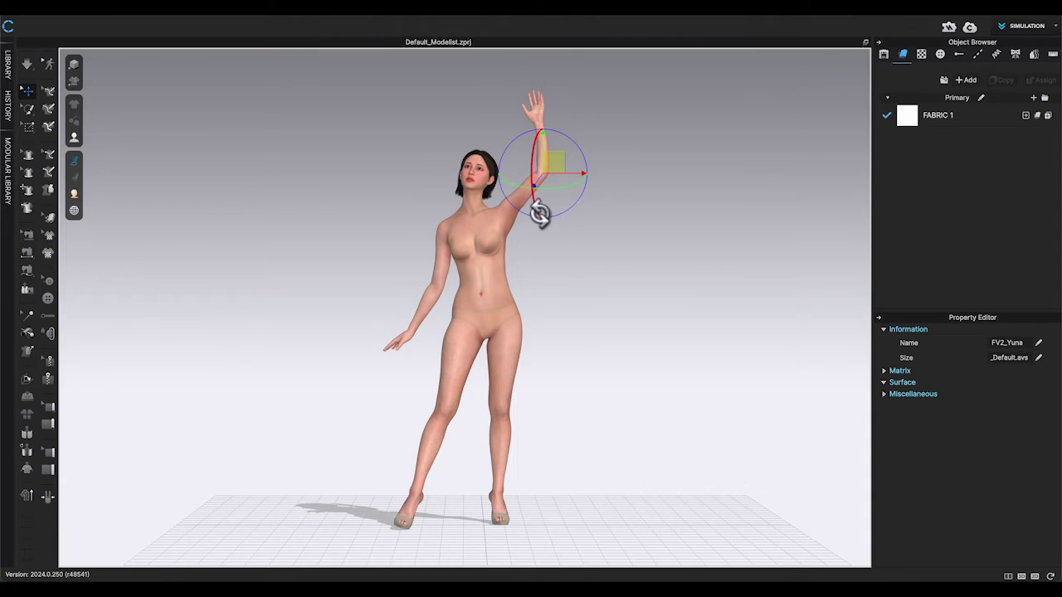
click(612, 184)
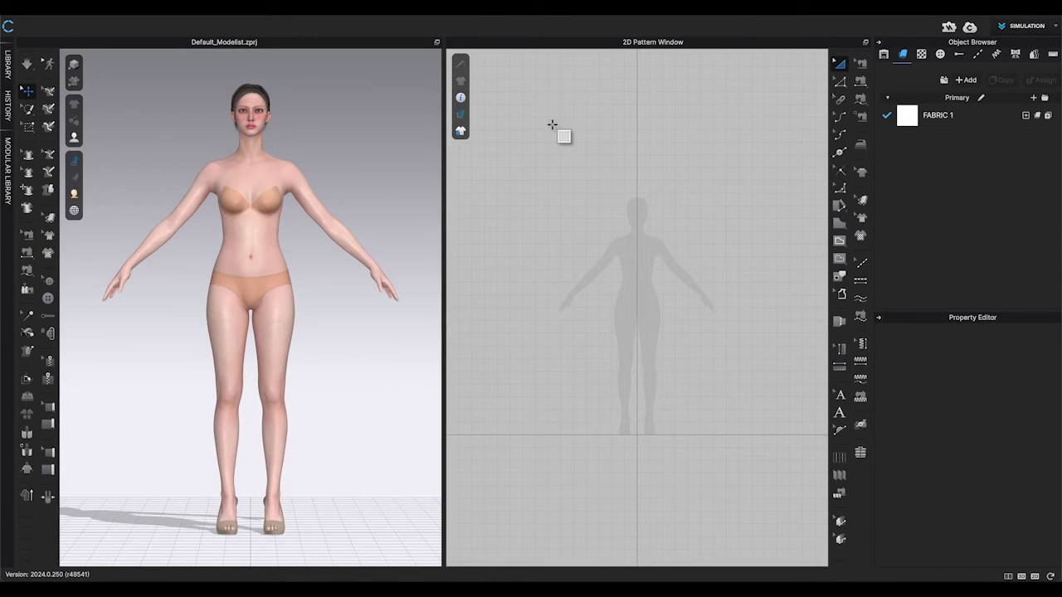
Step: Draw a rectangular pattern about 99 × 110 in around the avatar's silhouette and move it behind the avatar as a backdrop
drag(478, 80, 796, 435)
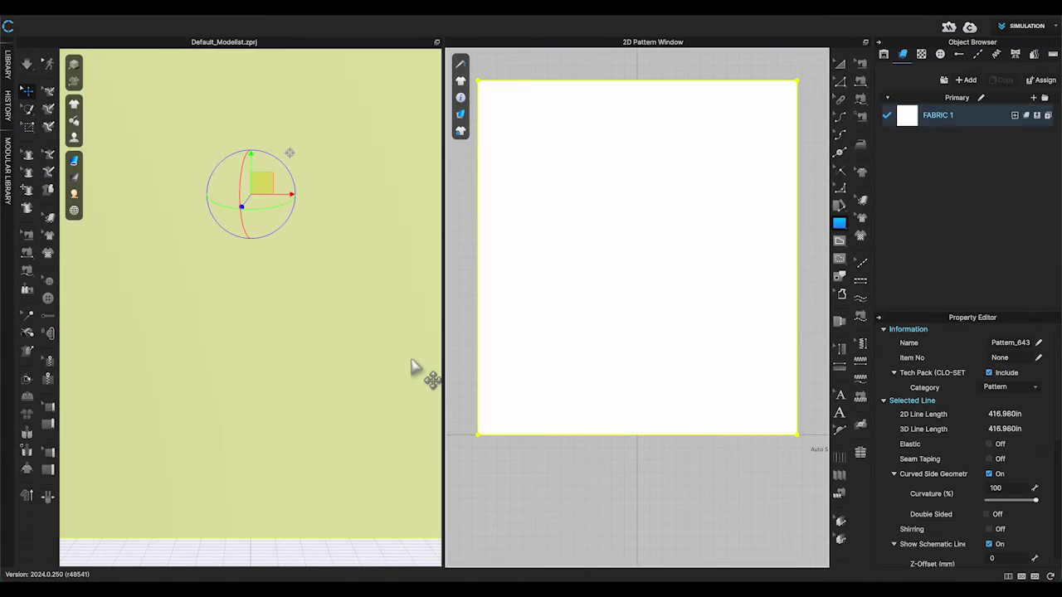
key(4)
scroll(373, 362, down, 3)
click(283, 348)
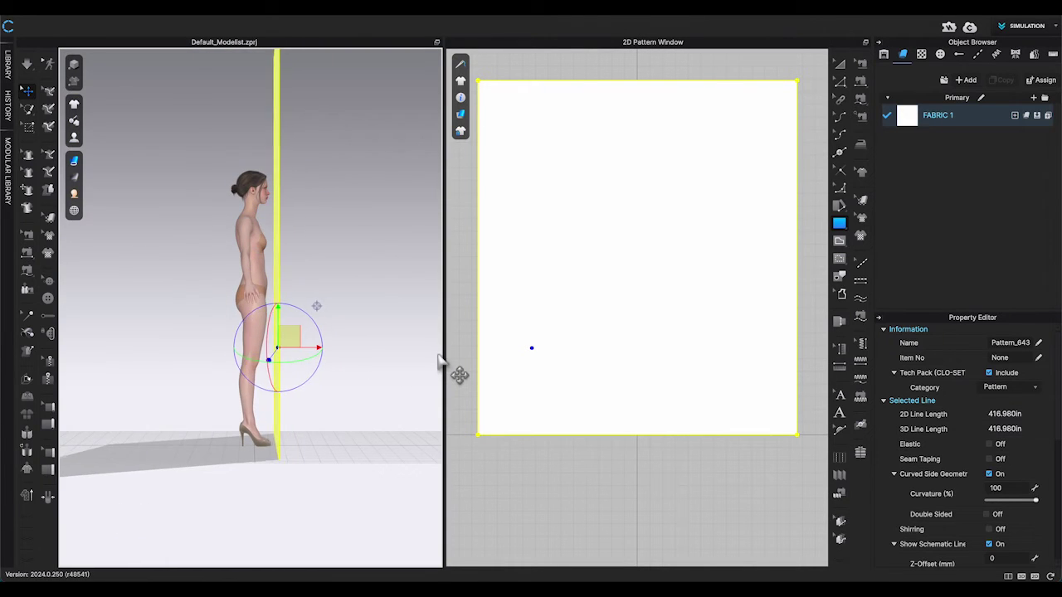
key(Left)
key(Left)
key(Left)
key(Left)
key(Left)
key(Left)
key(Left)
key(Left)
key(Left)
key(Left)
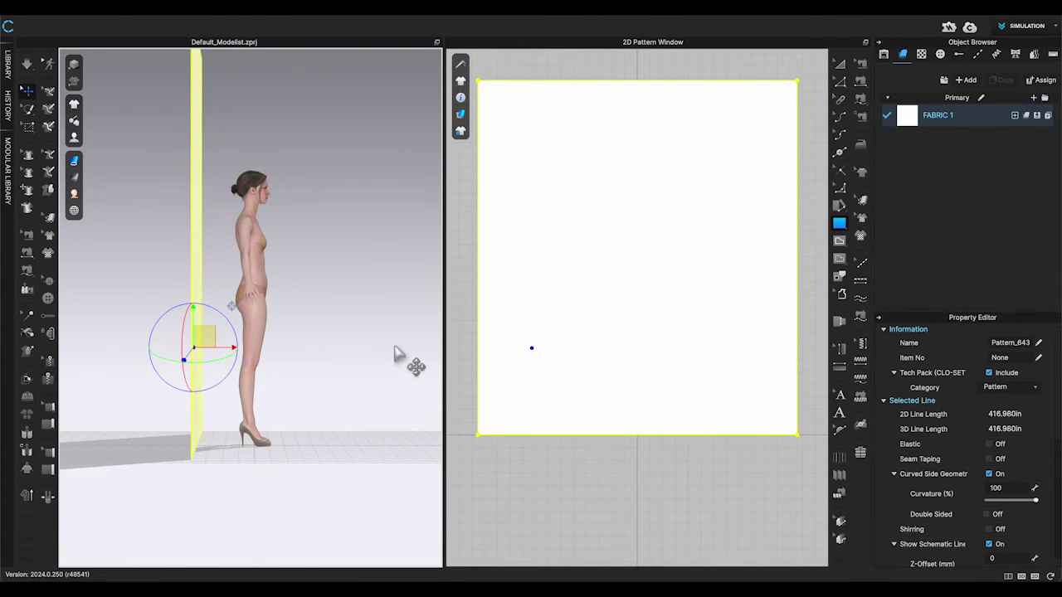
key(2)
click(805, 182)
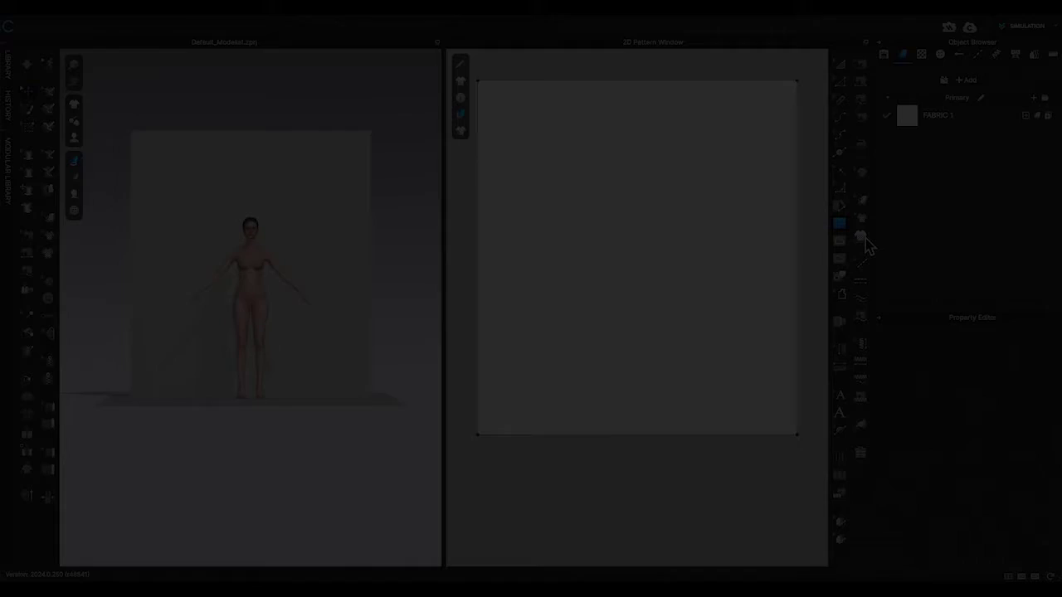
Step: Add the pose picture to the rectangular pattern as a 6.993 × 10.507 in graphic and scale it to roughly the avatar's height
click(633, 274)
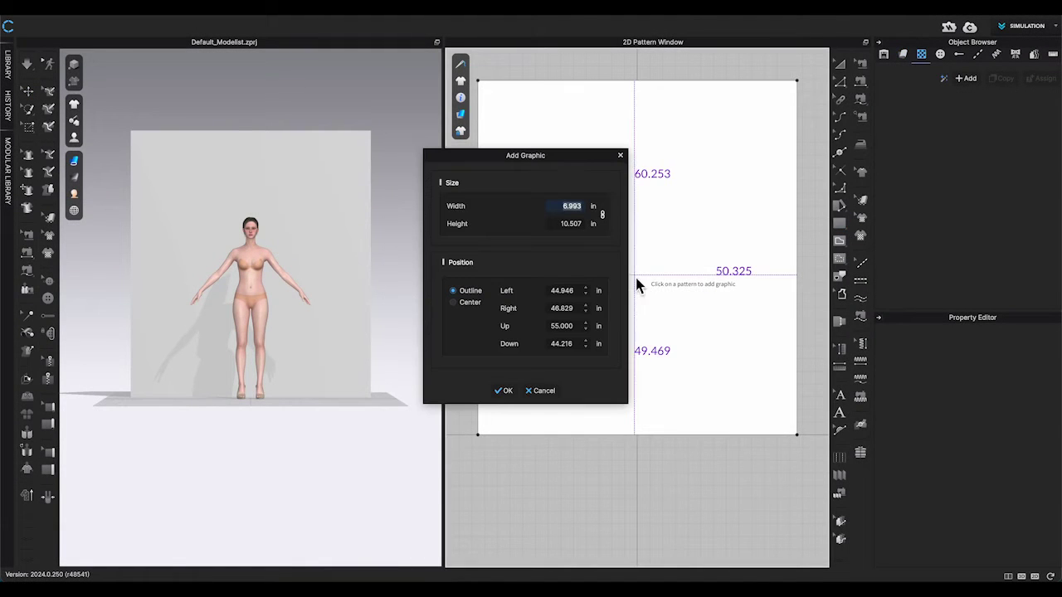
click(503, 392)
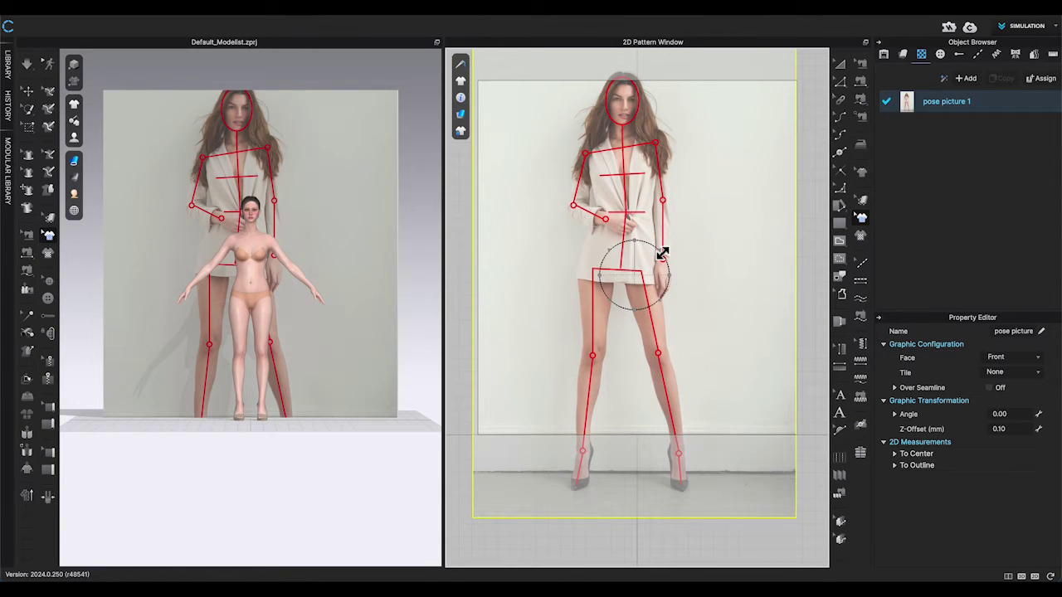
drag(662, 253, 673, 308)
click(414, 398)
key(2)
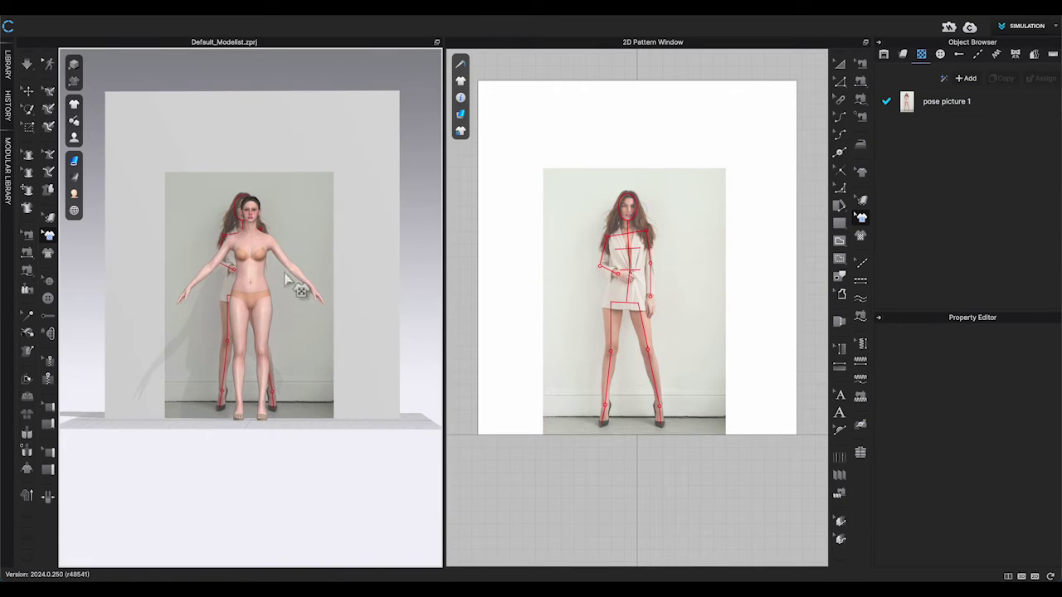
Step: Shift the backdrop pattern sideways until the pose picture stands beside the avatar, and show only the 3D window
key(q)
click(159, 155)
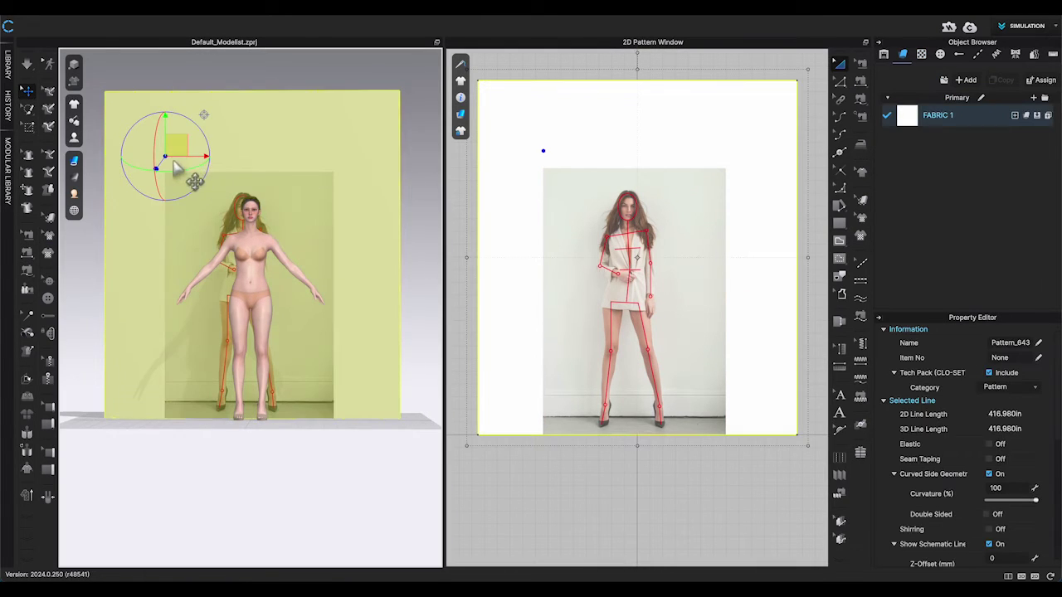
key(Left)
key(Left)
key(Left)
key(Left)
key(Left)
key(Left)
key(Left)
key(Left)
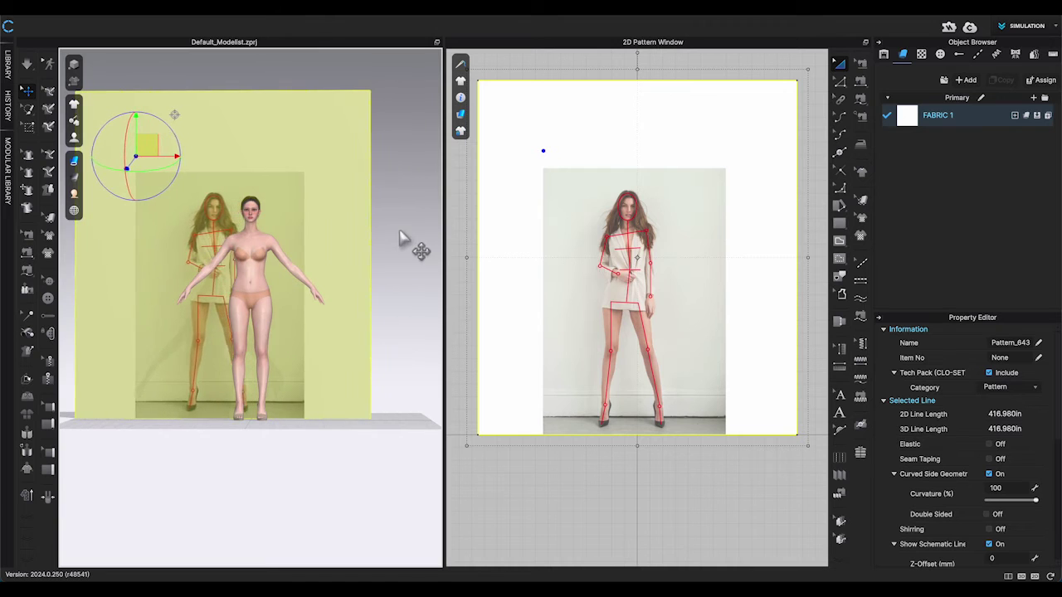
key(Left)
key(Left)
key(Left)
key(Left)
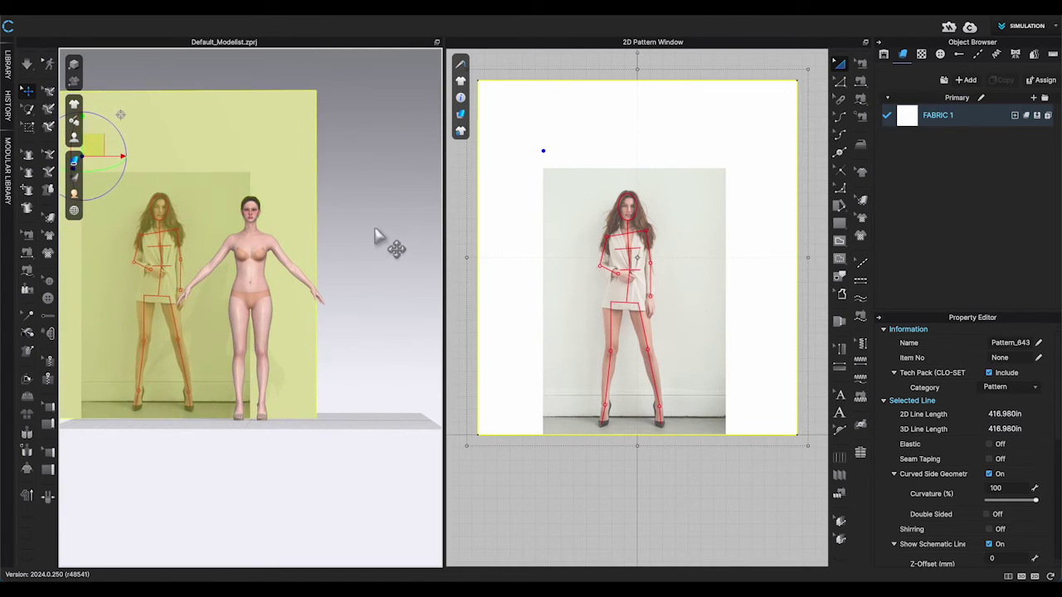
click(374, 230)
middle_drag(375, 230, 397, 234)
click(1009, 578)
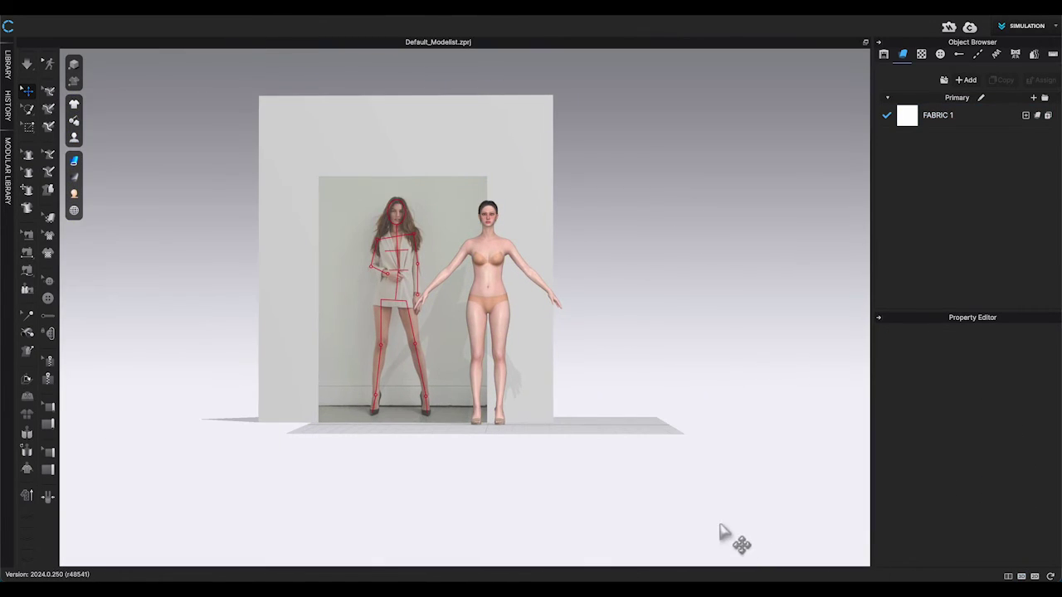
scroll(601, 249, up, 5)
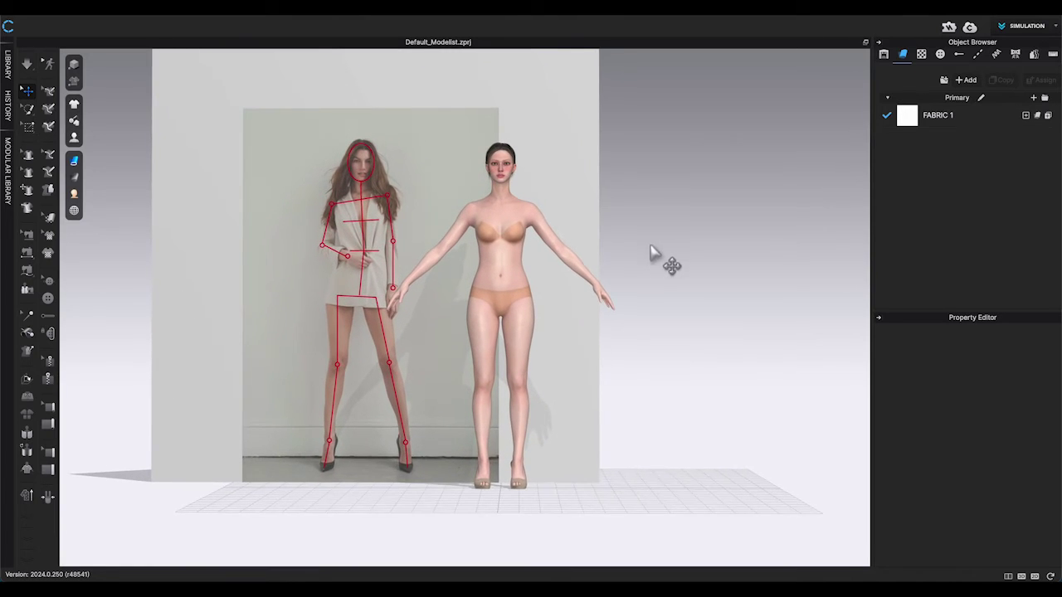
Step: Display the avatar's joints and turn IK off for single-joint posing
key(shift+x)
scroll(676, 162, up, 3)
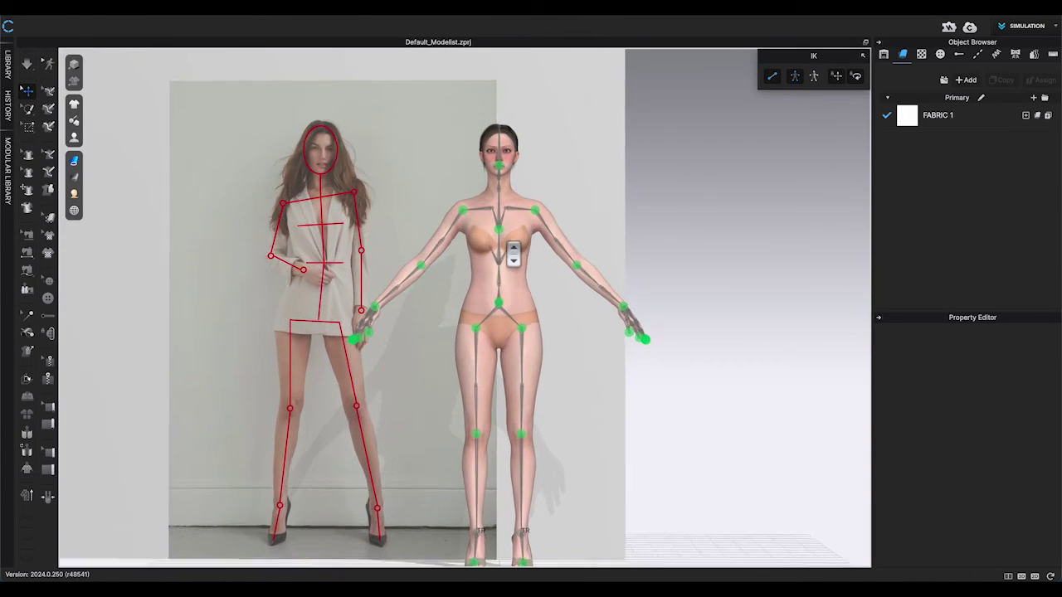
click(772, 77)
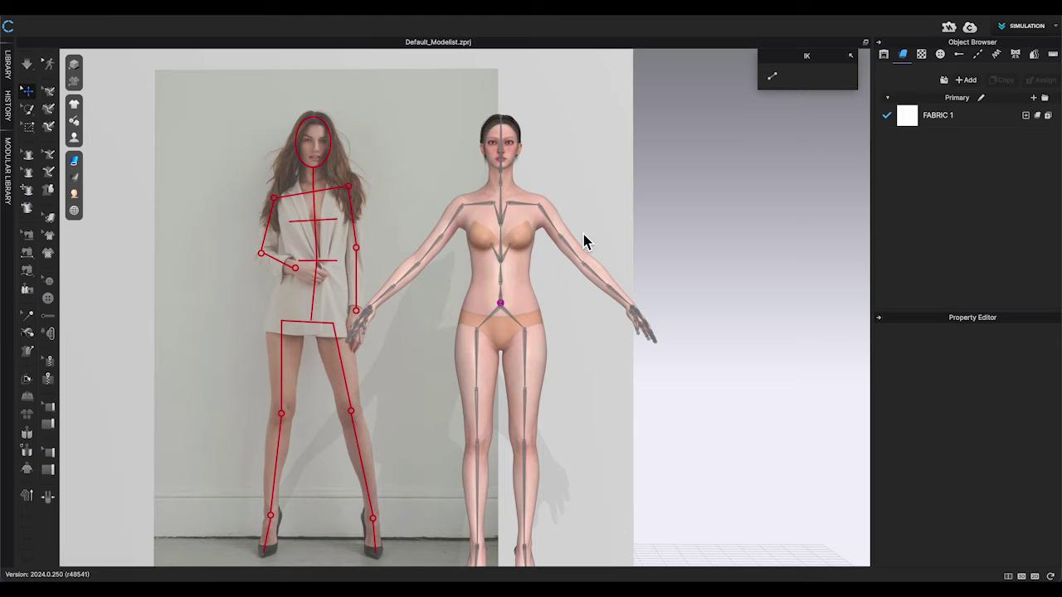
Step: Tilt the avatar's pelvis by rotating the hip-level spine joint to match the hip line in the picture
click(500, 261)
click(501, 305)
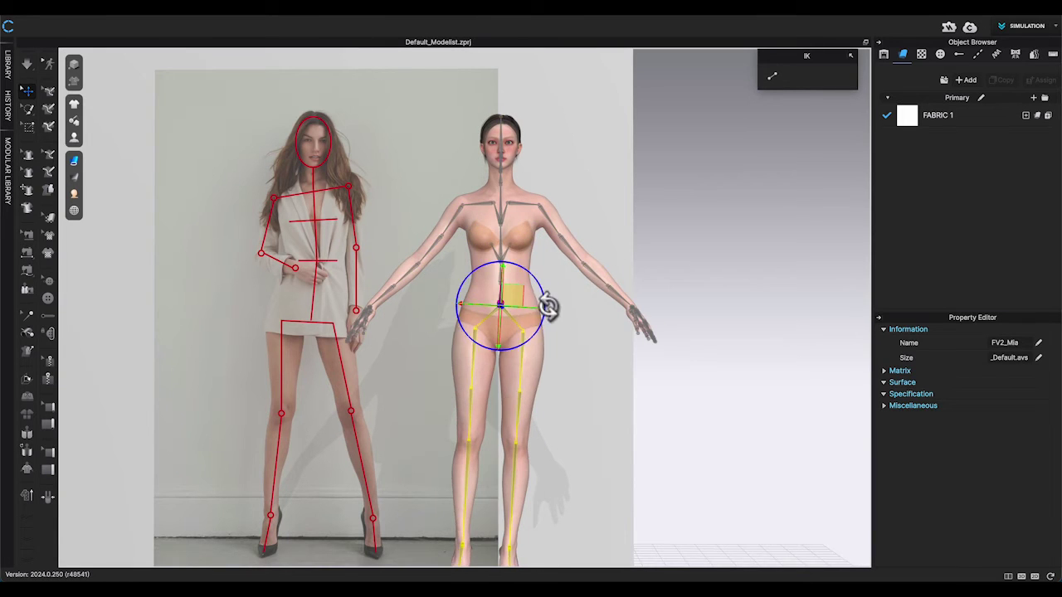
scroll(597, 348, down, 2)
middle_drag(602, 377, 587, 332)
click(509, 282)
drag(548, 283, 540, 257)
Step: Use IK to spread both feet apart and bring the avatar's right hand closer to the body
click(771, 76)
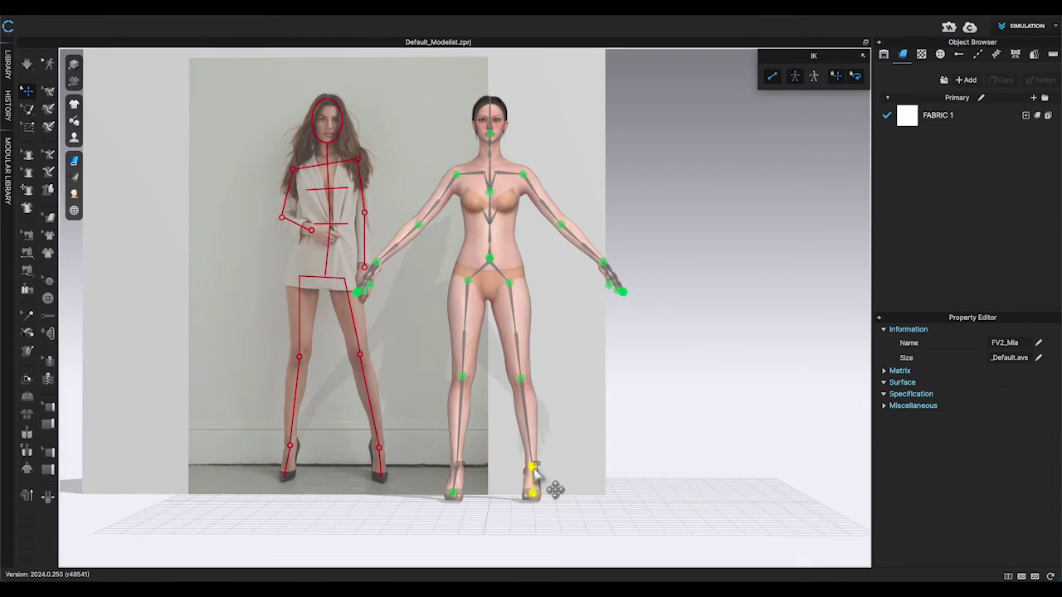
drag(535, 470, 540, 467)
drag(460, 466, 450, 468)
drag(375, 263, 408, 282)
click(771, 76)
Step: With IK off, rotate the hip joints to widen the leg stance to match the picture
scroll(630, 149, up, 1)
click(492, 178)
click(543, 281)
click(494, 257)
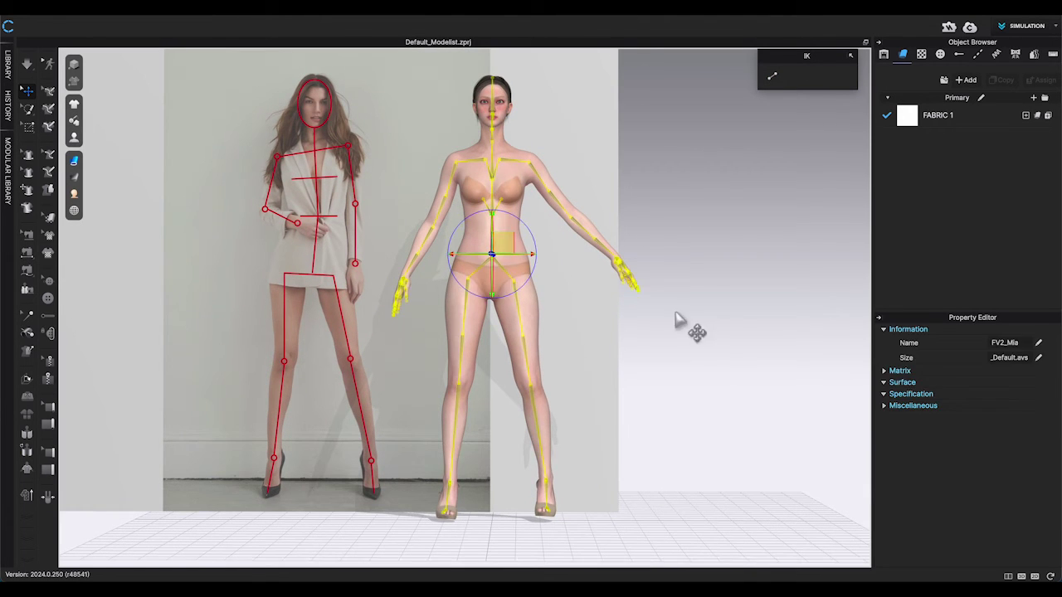
click(496, 266)
drag(539, 249, 541, 257)
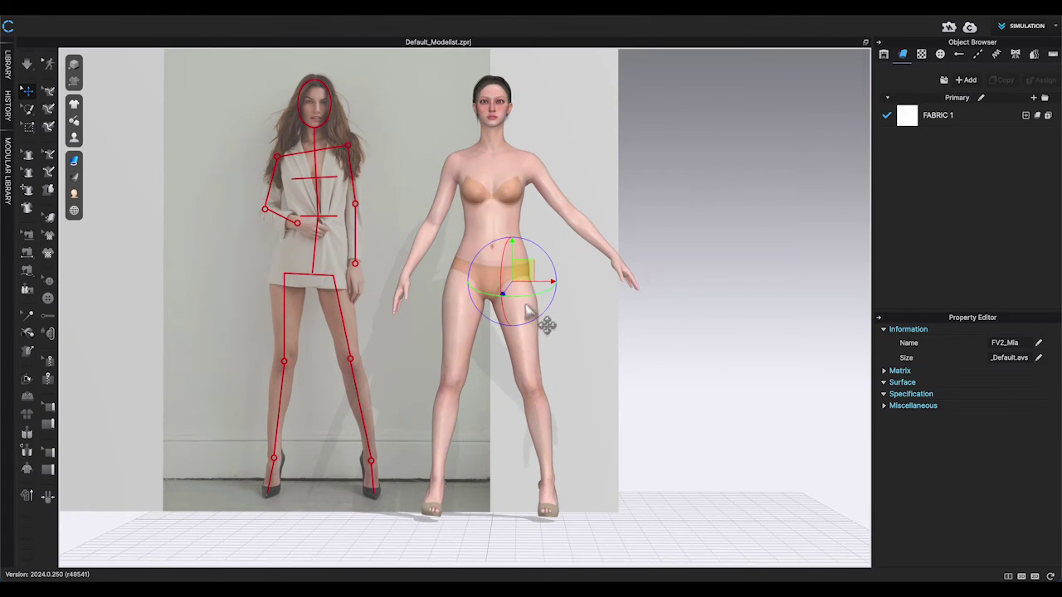
Step: Rotate the avatar's left ankle joint to adjust how the foot stands on the ground
right_drag(545, 320, 448, 308)
click(503, 386)
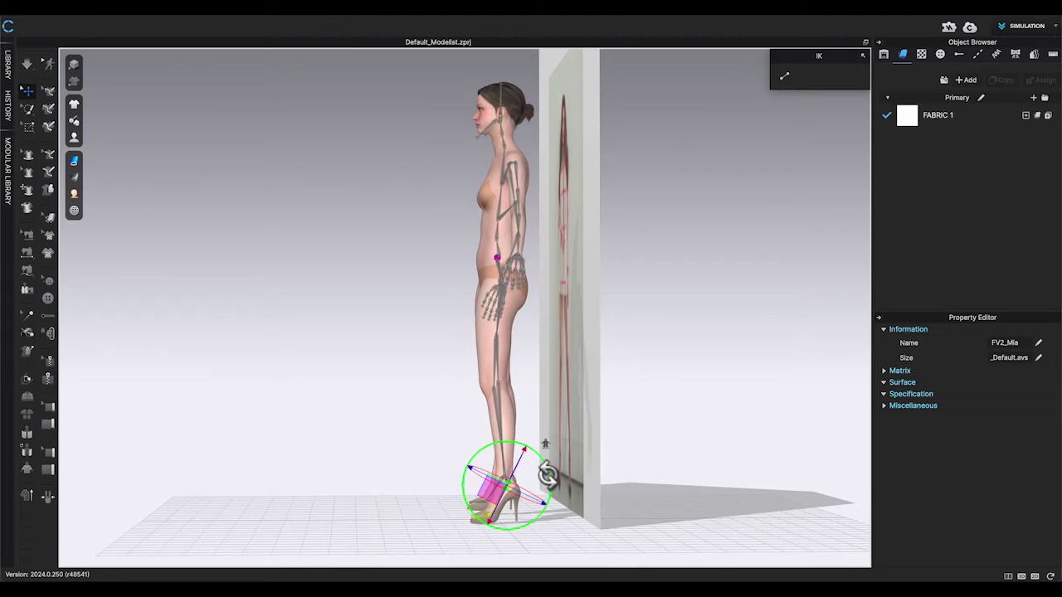
right_drag(545, 473, 697, 419)
click(547, 489)
drag(541, 504, 541, 525)
Step: Adjust the avatar's right hip and ankle joints so the right foot matches the stance in the picture
click(465, 286)
click(481, 301)
click(445, 498)
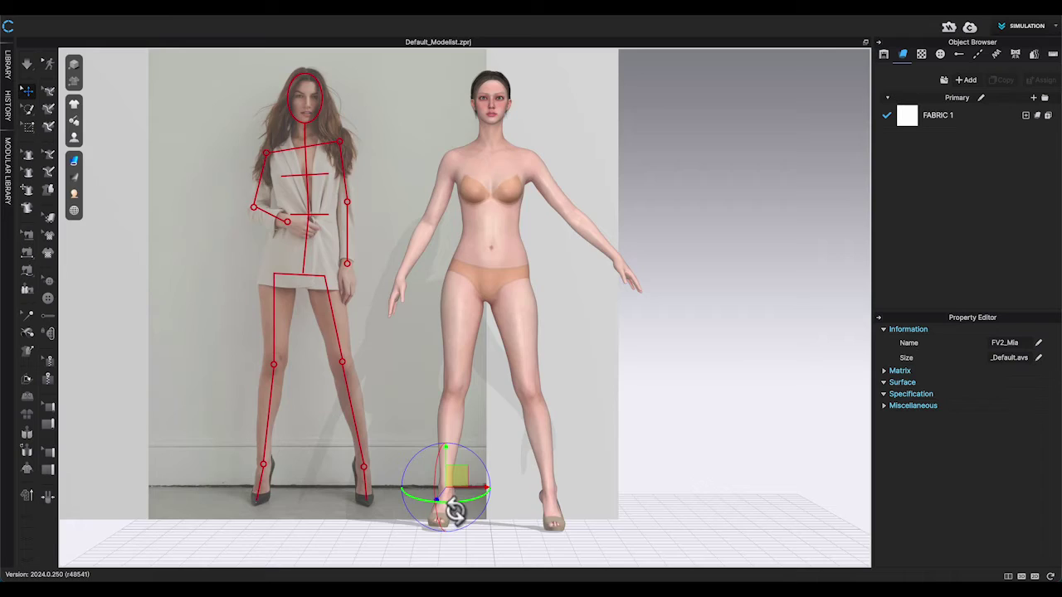
right_drag(506, 531, 440, 319)
key(shift+x)
click(447, 288)
click(437, 420)
click(446, 522)
right_drag(445, 522, 513, 498)
click(513, 497)
scroll(581, 390, down, 3)
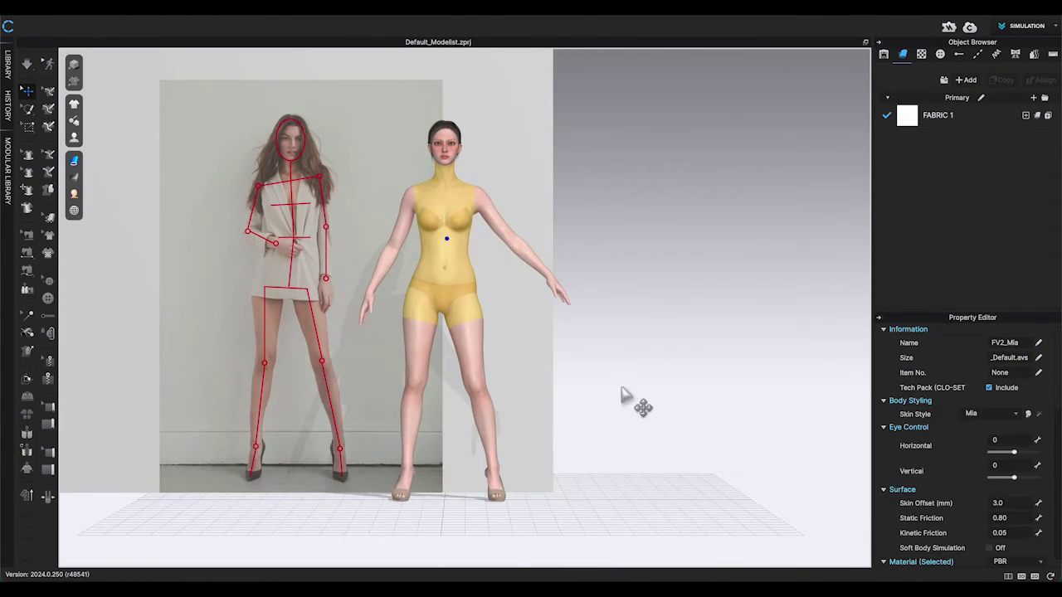
Step: Display the joints again and rotate the spine joint to tilt the avatar's upper body like the picture
scroll(622, 387, up, 4)
key(shift+x)
click(436, 260)
click(437, 250)
drag(481, 263, 474, 244)
click(634, 205)
middle_drag(633, 204, 648, 264)
Step: Turn the avatar's head slightly by rotating the head joint
click(444, 233)
click(452, 189)
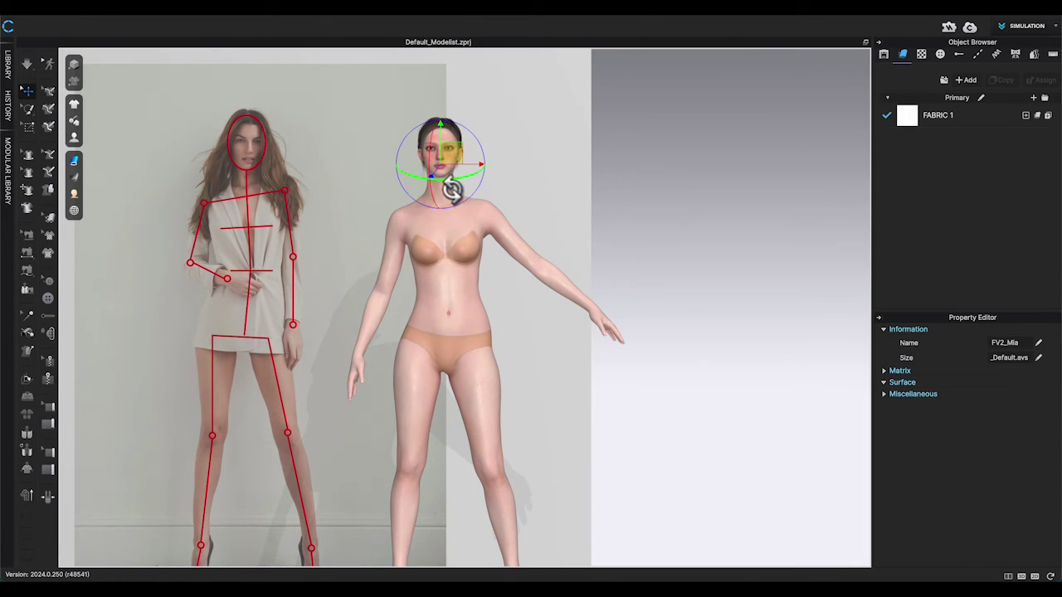
drag(437, 193, 428, 193)
Step: Rotate the right collarbone and bend the right elbow so the forearm lies across the waist as in the picture
click(426, 216)
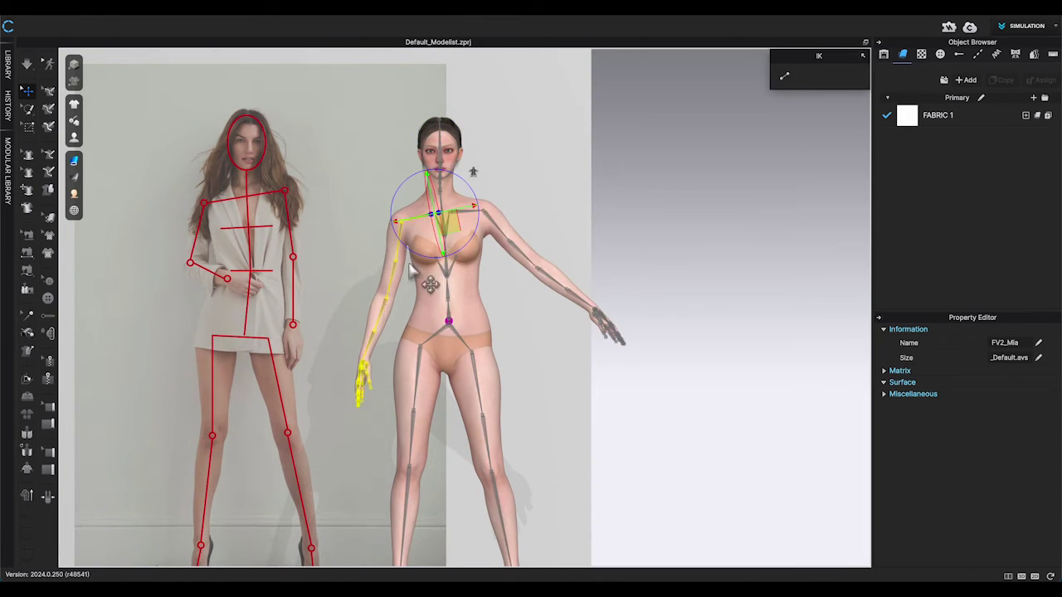
click(379, 295)
drag(382, 331, 387, 283)
click(641, 248)
click(390, 257)
click(380, 296)
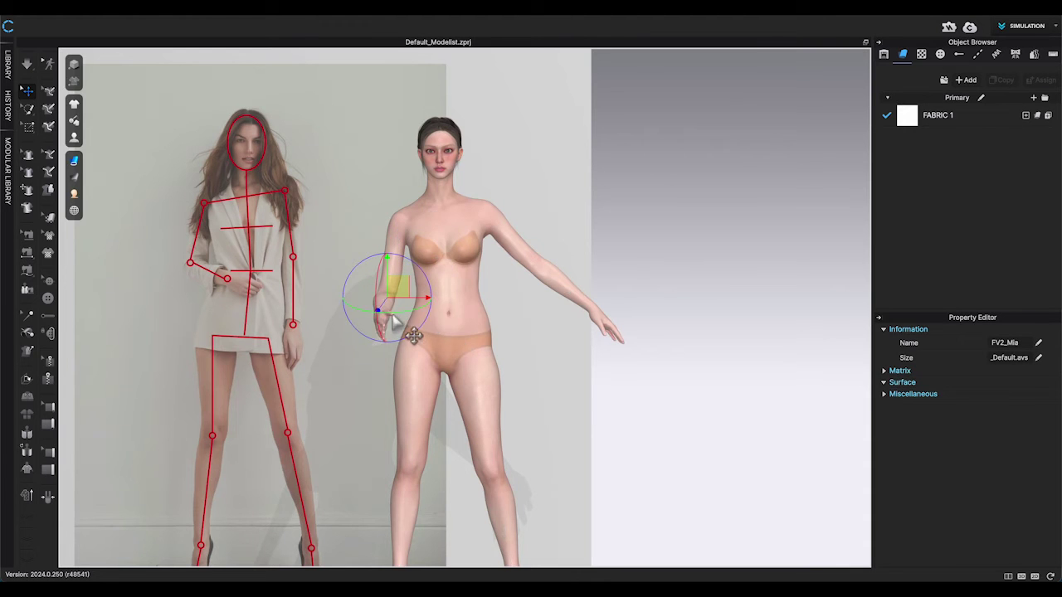
right_drag(332, 332, 353, 331)
click(357, 292)
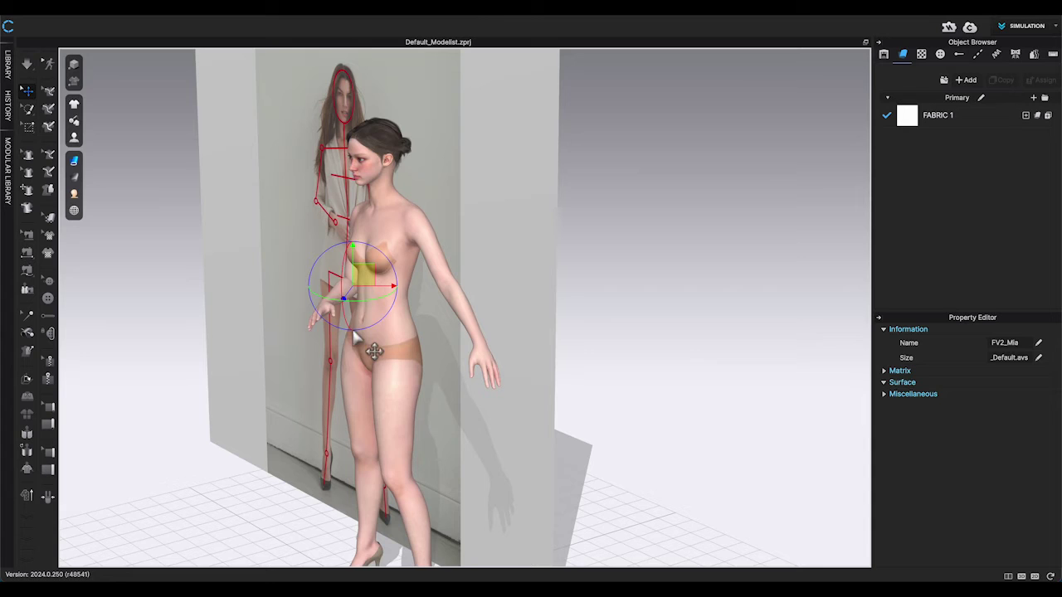
right_drag(390, 273, 393, 241)
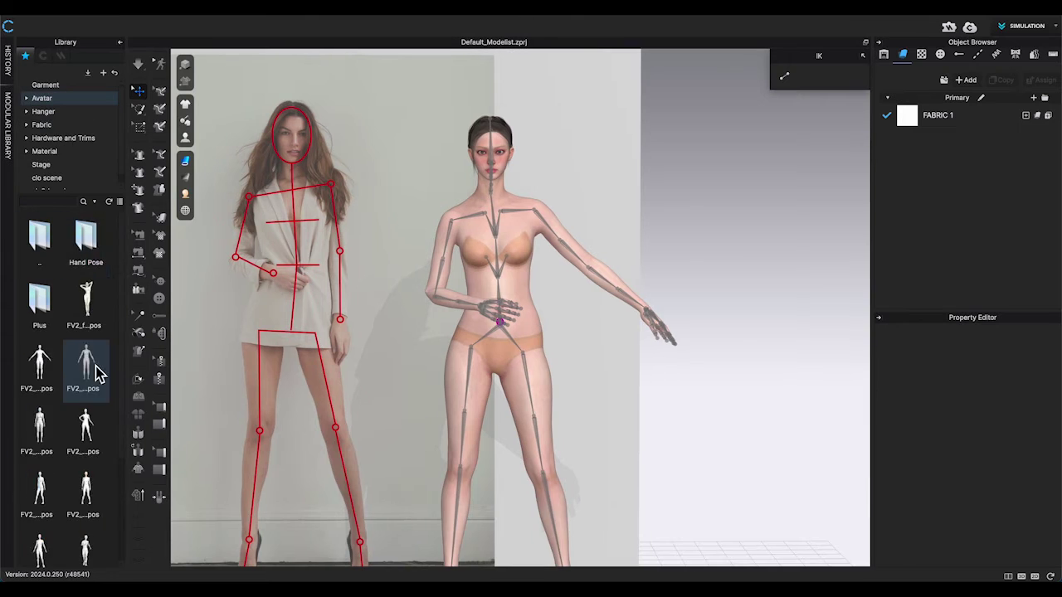
Step: Try to apply a hand pose from the Hand Pose folder to the avatar's right hand
double_click(91, 234)
double_click(42, 302)
click(557, 277)
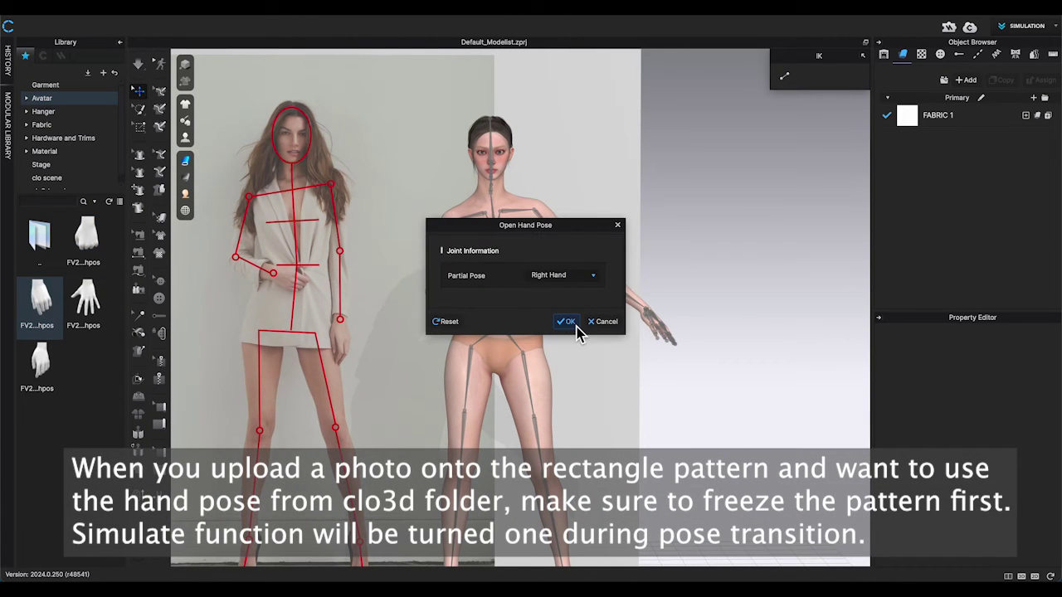
click(577, 327)
Step: Freeze the backdrop pattern and load the same hand pose again for the avatar's right hand
right_click(395, 213)
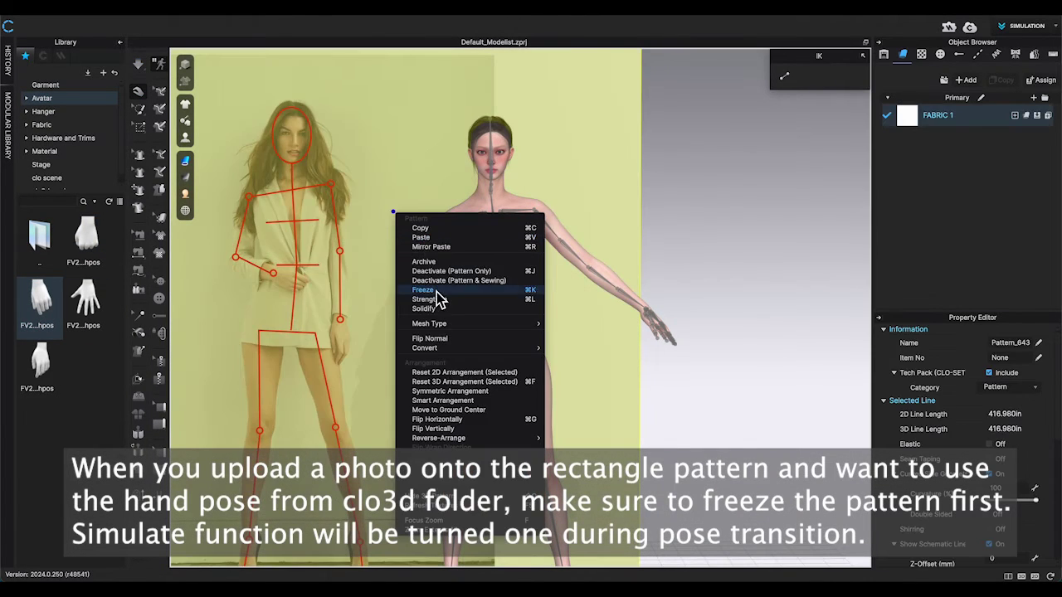
click(436, 291)
drag(249, 281, 249, 280)
click(594, 279)
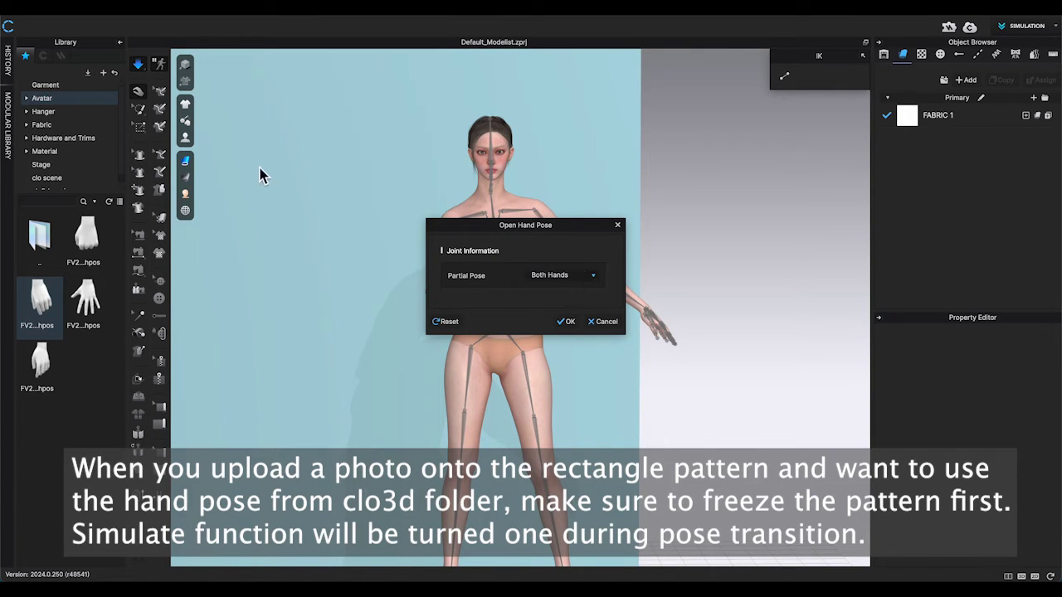
click(570, 321)
Step: Close the library and unfreeze the backdrop pattern so the pose picture is shown
click(119, 41)
right_click(312, 192)
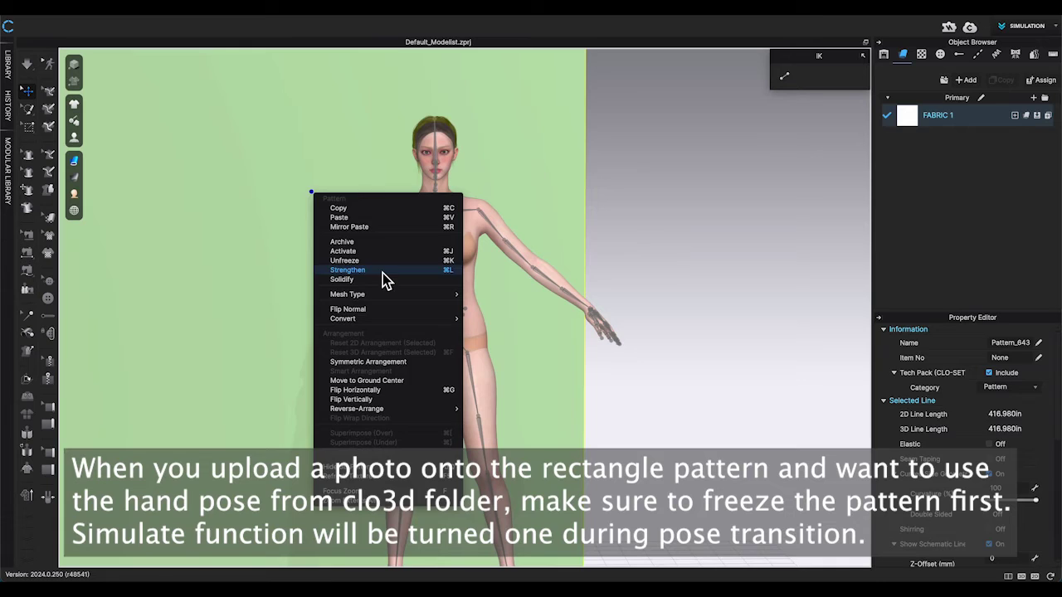
click(383, 271)
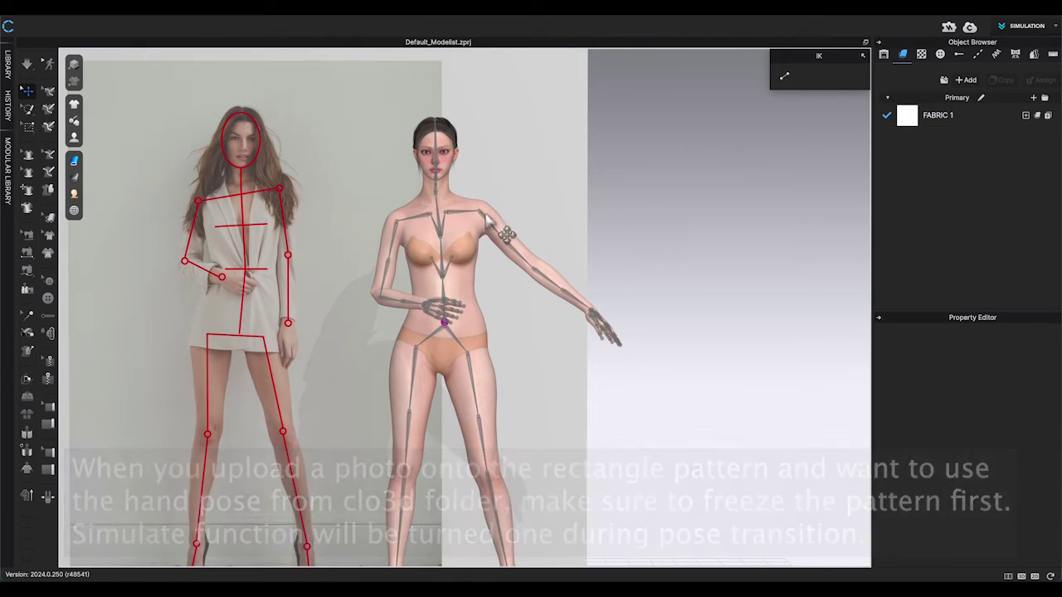
Step: Rotate the avatar's left shoulder joint so the left arm hangs down beside the body
click(470, 212)
drag(488, 211, 539, 287)
click(481, 211)
key(6)
key(2)
Step: Adjust the left elbow joint and check the arm's position from the side and the front
click(486, 248)
click(493, 284)
key(6)
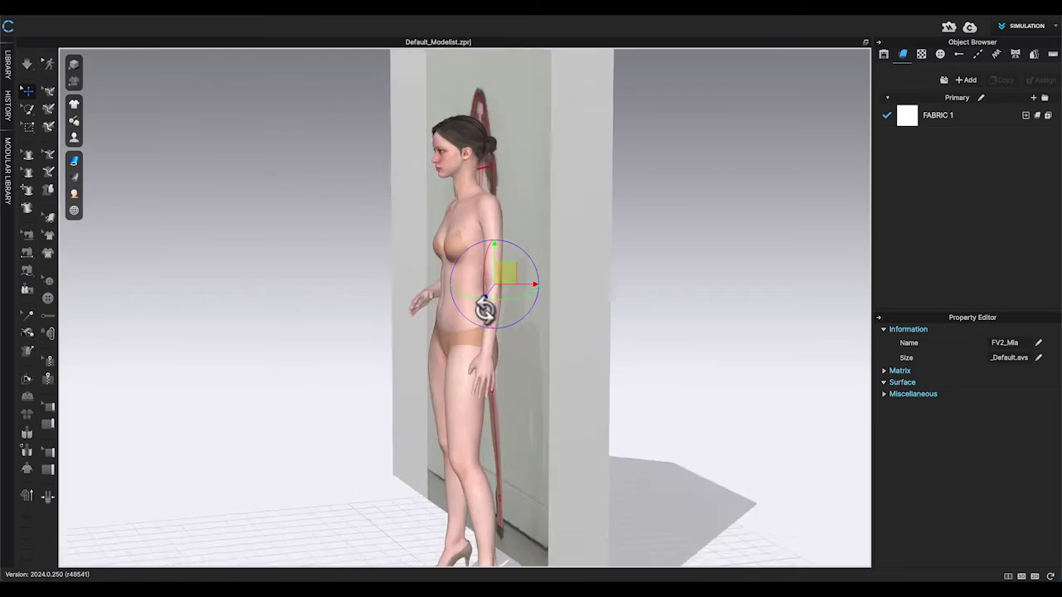
key(2)
Step: Rotate the avatar's right hip joint slightly to refine the right leg's angle
click(643, 369)
scroll(652, 379, down, 4)
click(424, 335)
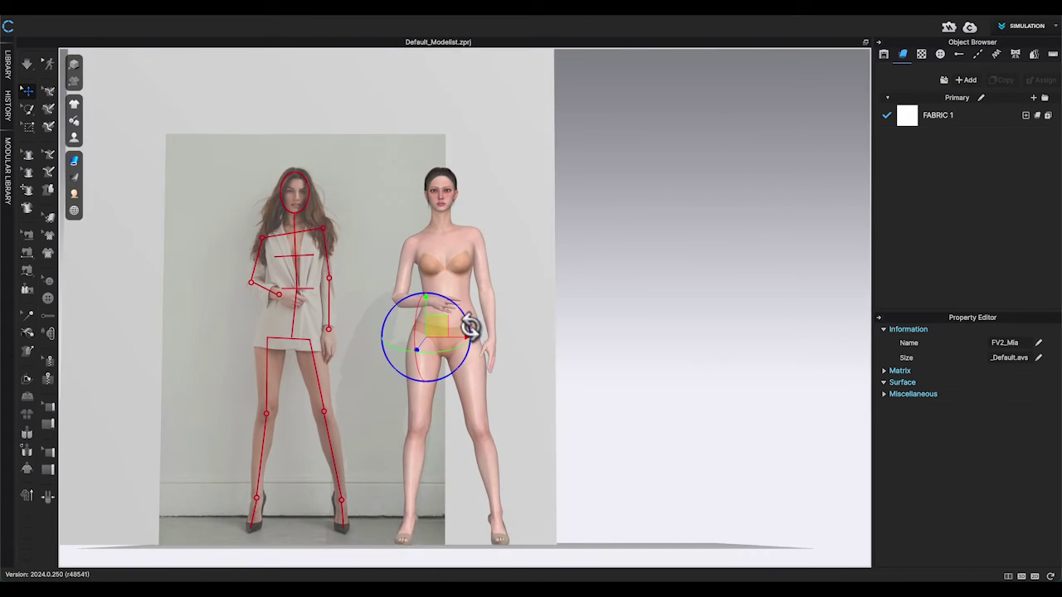
drag(470, 326, 471, 334)
Step: Turn IK on and adjust the avatar's foot from the side view, checking the stance from the front
key(6)
click(784, 76)
click(429, 512)
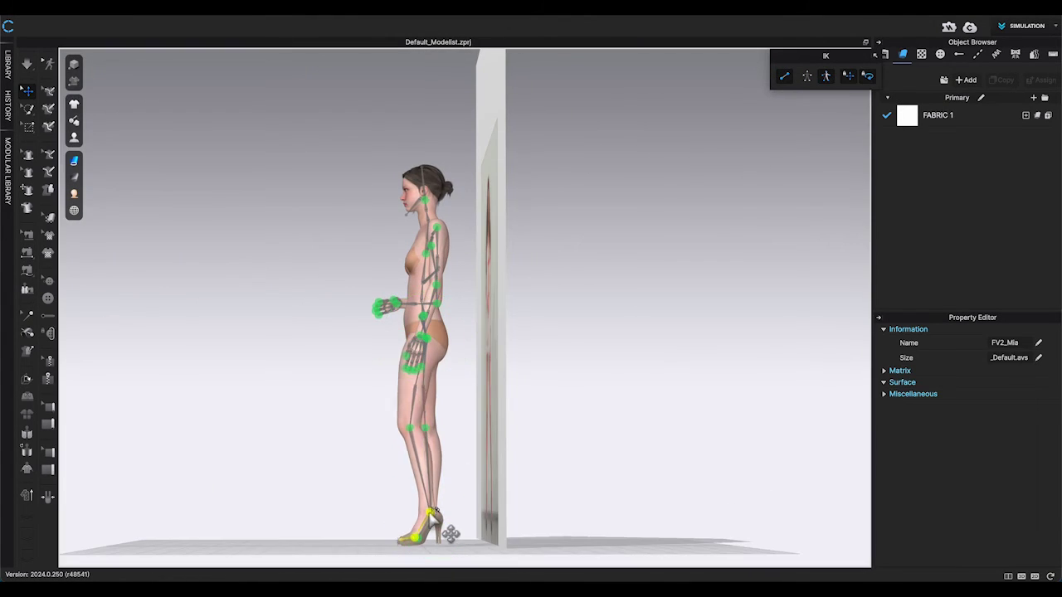
key(2)
key(shift+x)
right_drag(503, 360, 519, 367)
key(2)
key(shift+x)
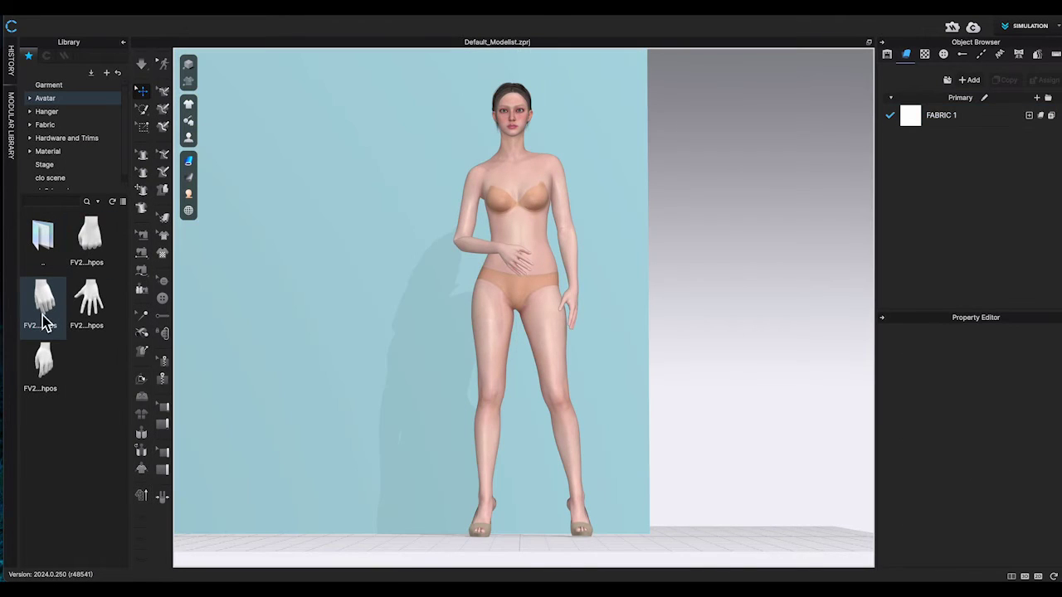
Step: Apply a relaxed hand pose to the avatar's left hand and fine-tune the rotation of the left forearm and hand
double_click(43, 365)
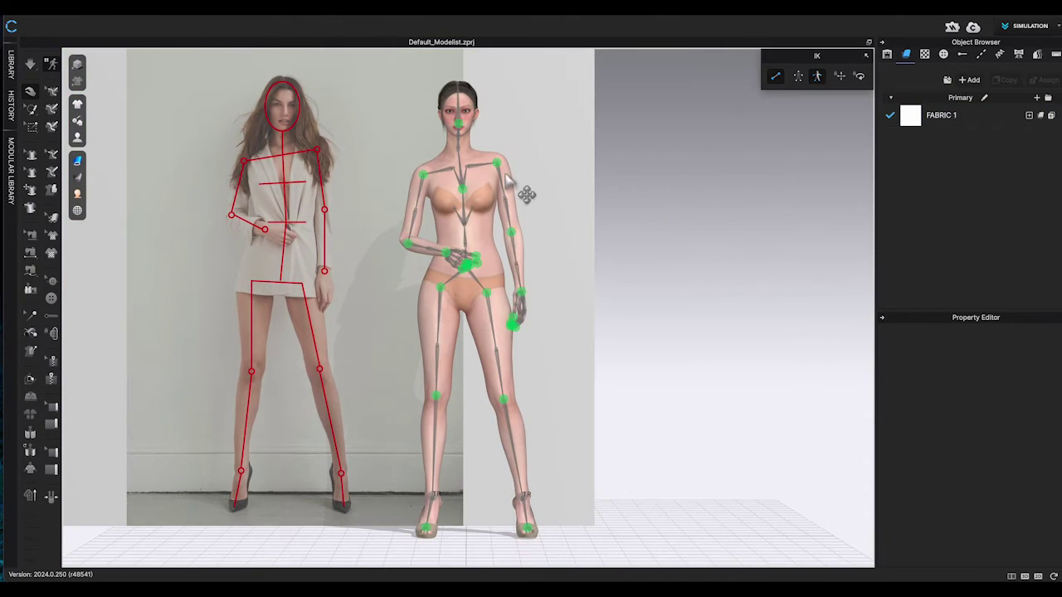
click(526, 194)
click(531, 258)
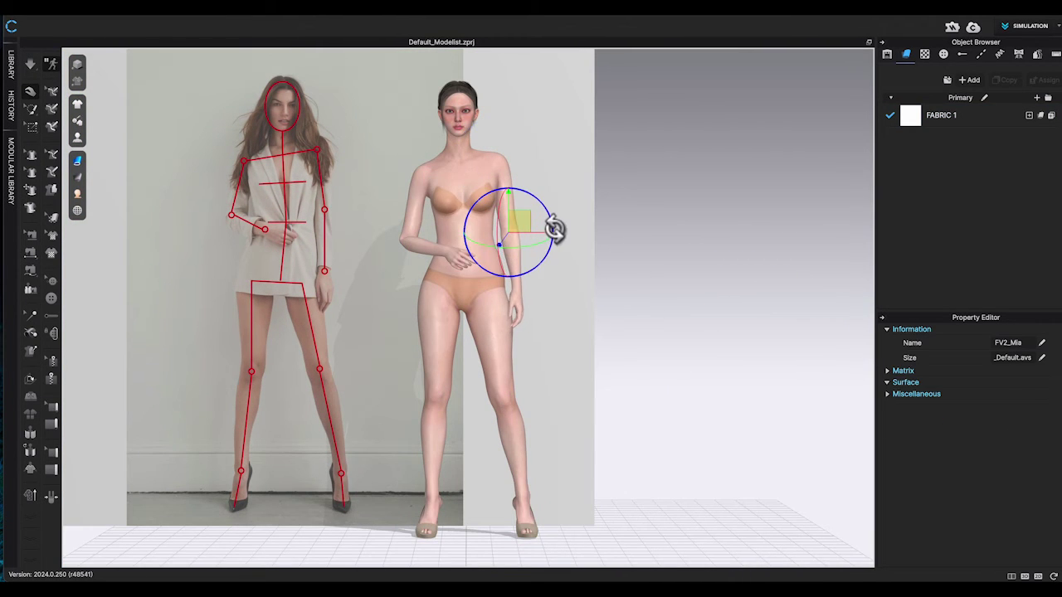
drag(554, 229, 562, 280)
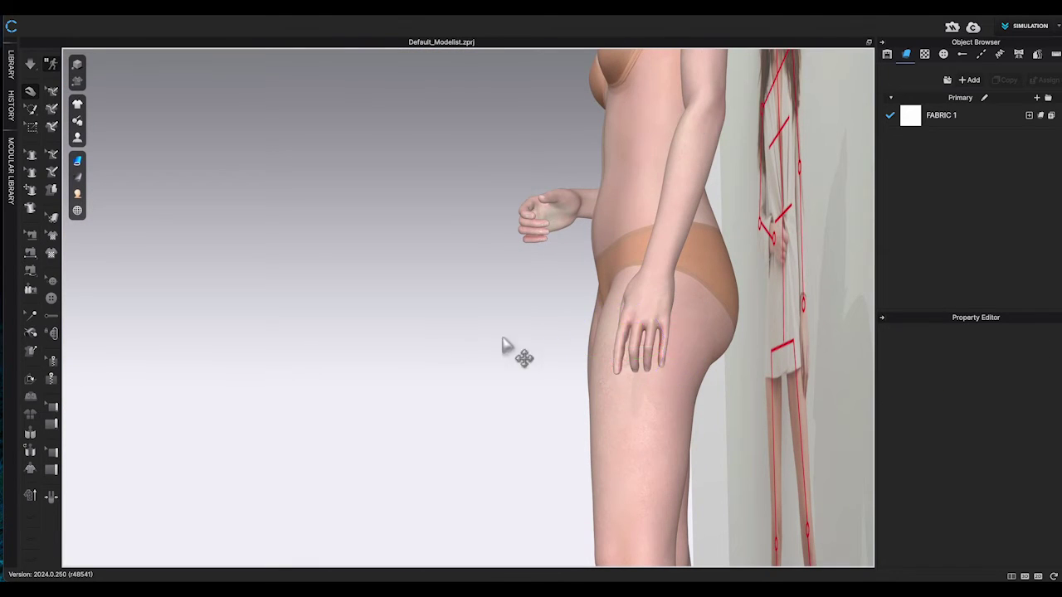
click(639, 348)
drag(675, 355, 687, 332)
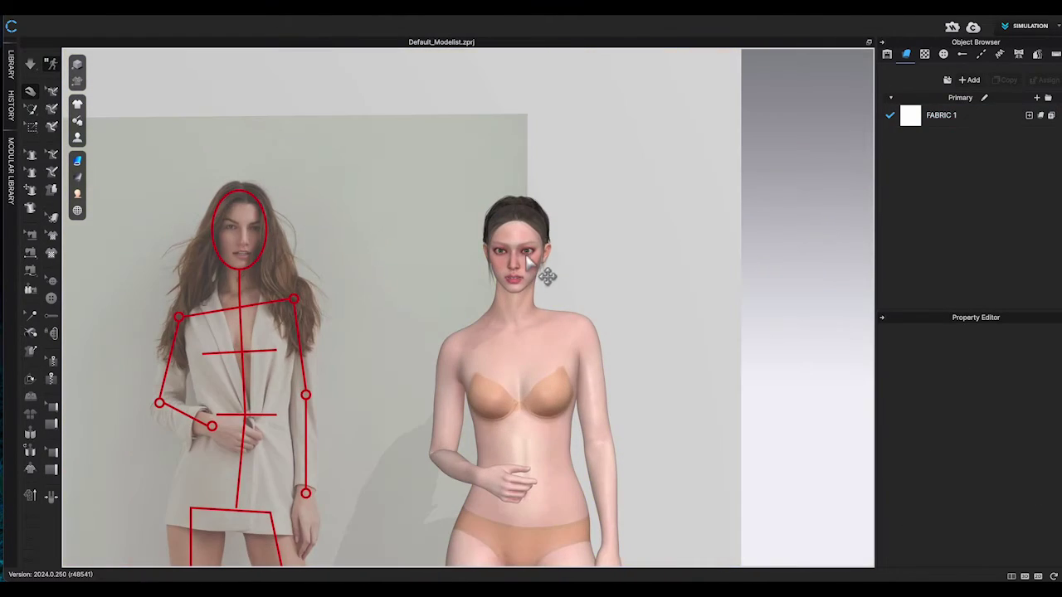
Step: Set the avatar's Eye Control to Horizontal 16 and Vertical 25
scroll(545, 273, down, 3)
scroll(553, 249, up, 5)
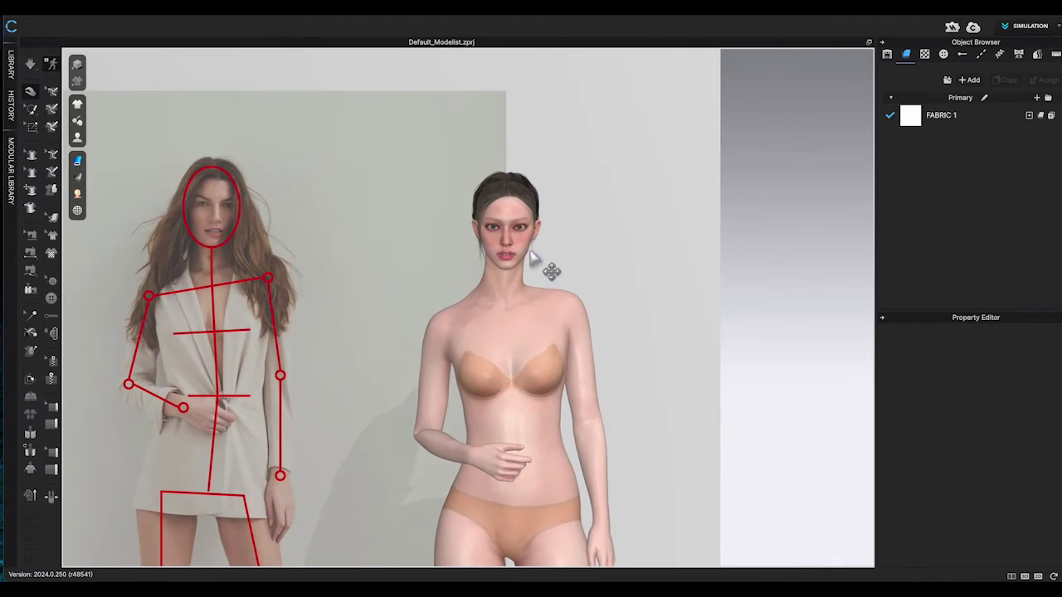
click(544, 239)
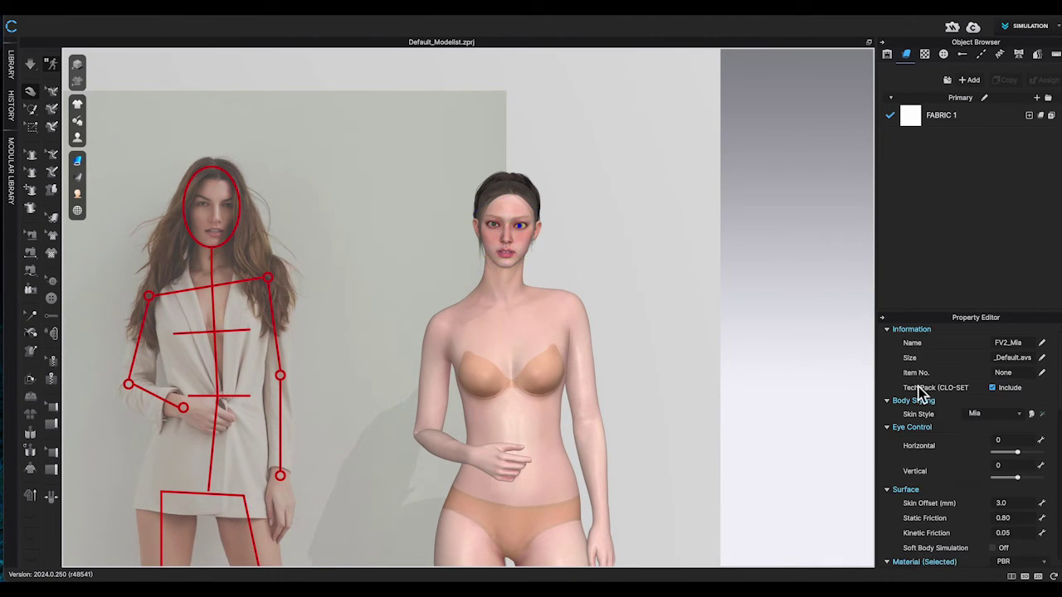
drag(1018, 452, 1023, 453)
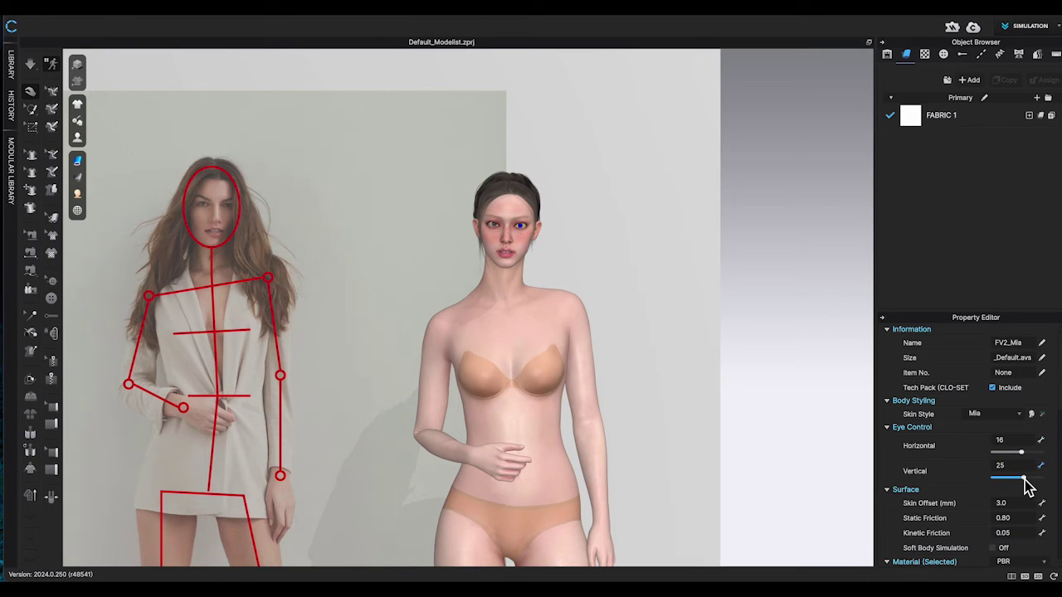
click(819, 408)
scroll(822, 410, down, 10)
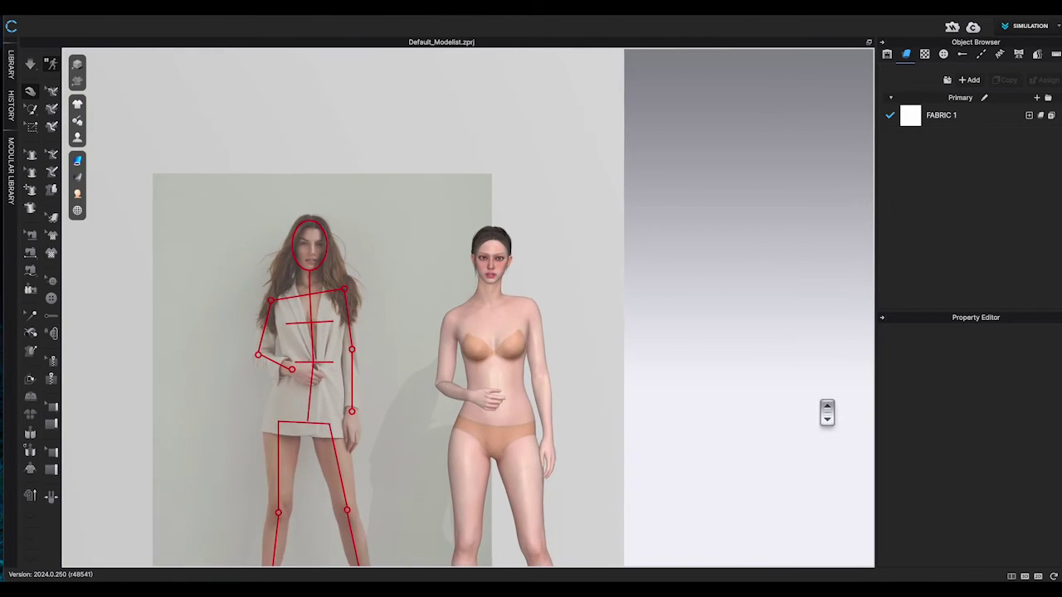
Step: Delete the backdrop pattern with the reference picture, leaving only the posed avatar
scroll(705, 373, up, 1)
key(super+a)
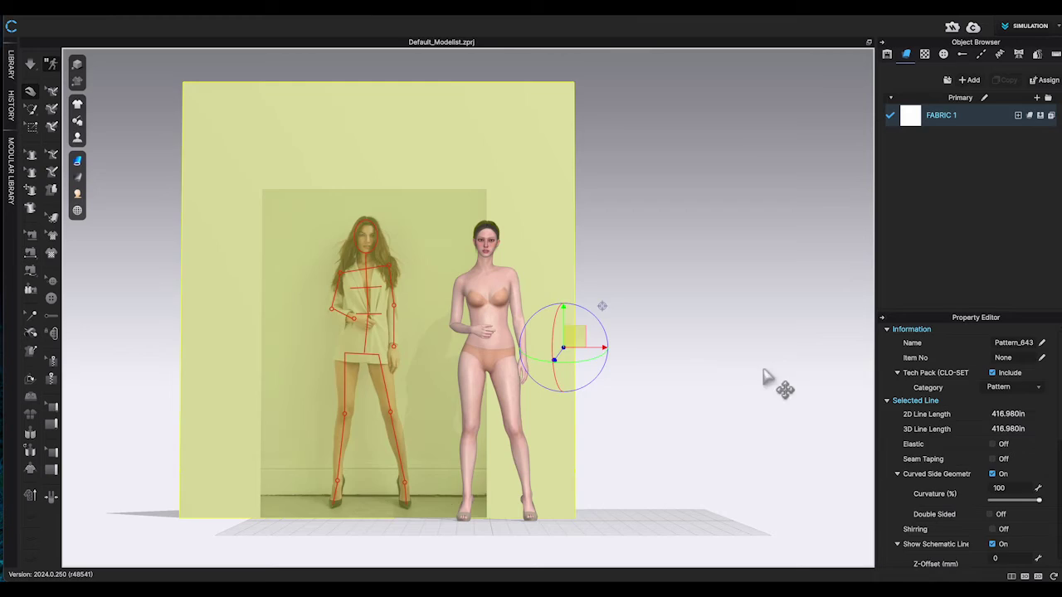
key(Delete)
scroll(672, 373, up, 3)
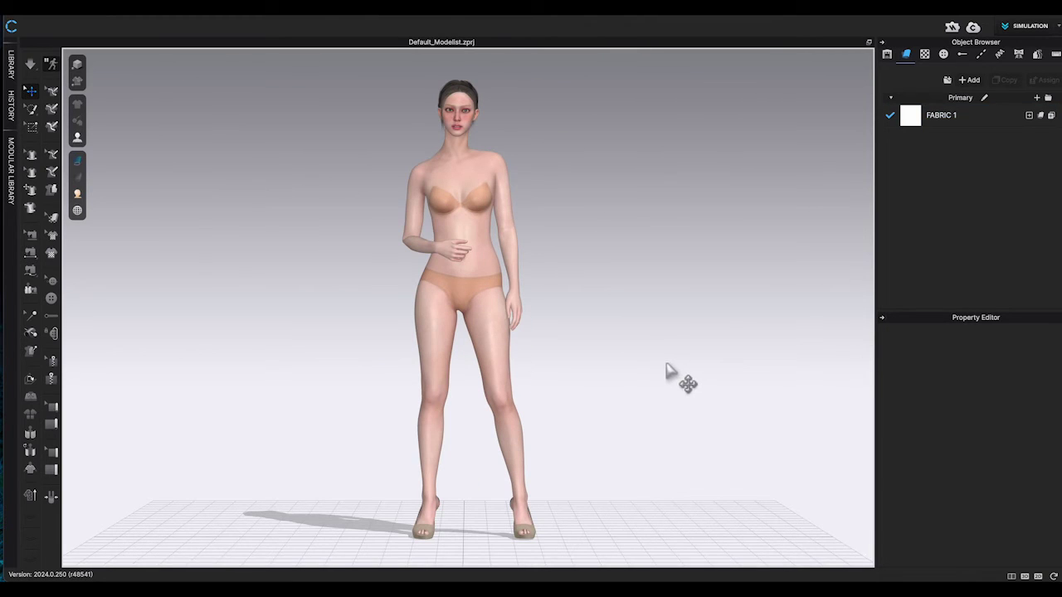
Step: Save the avatar's finished pose as a separate file
click(154, 16)
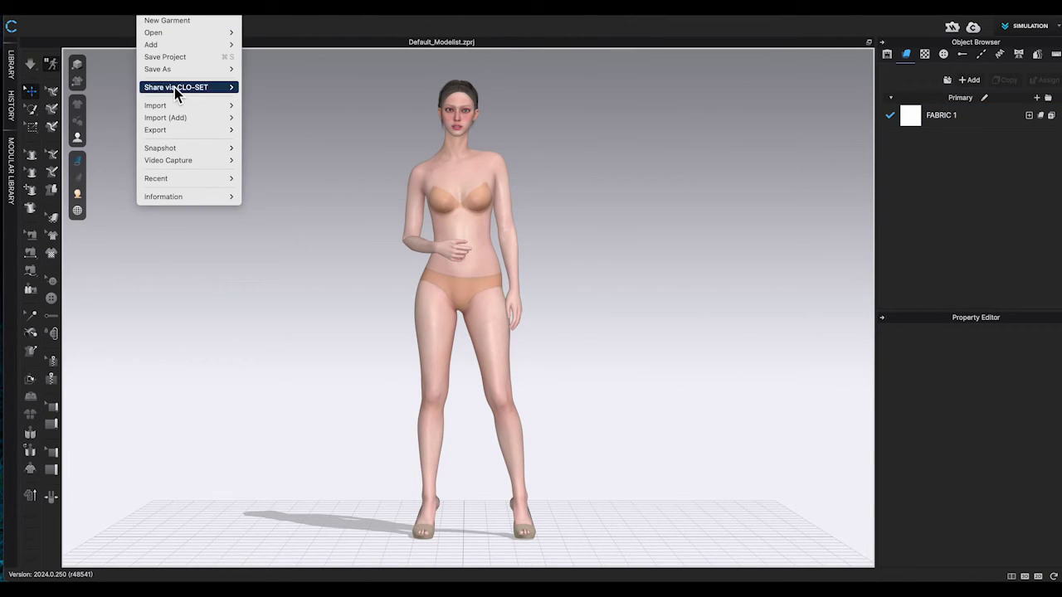
mouse_move(175, 73)
click(274, 161)
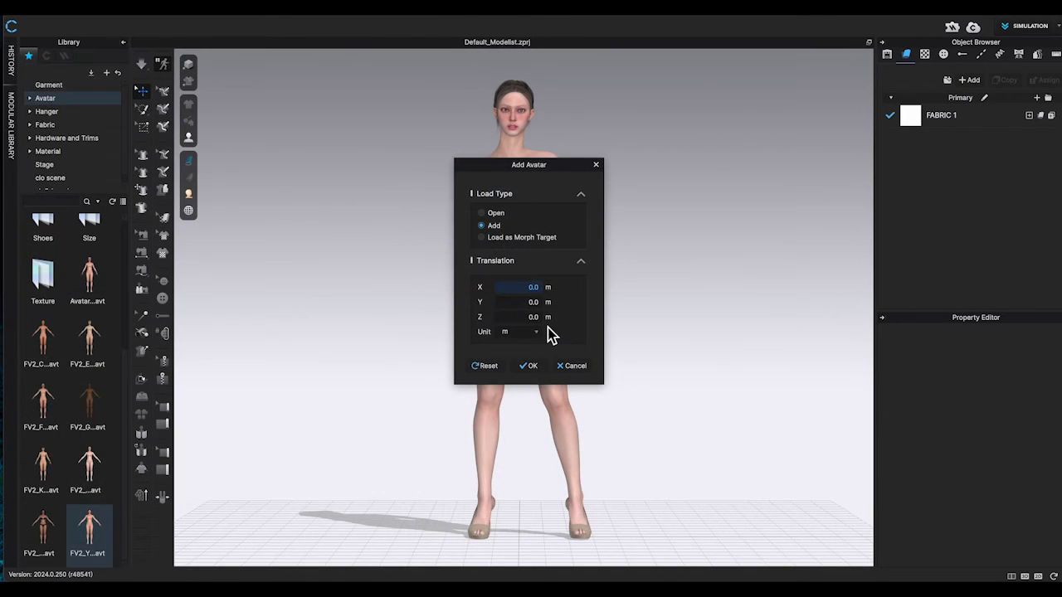
Step: Add the FV2_Yuna avatar to the scene alongside the posed avatar
click(526, 367)
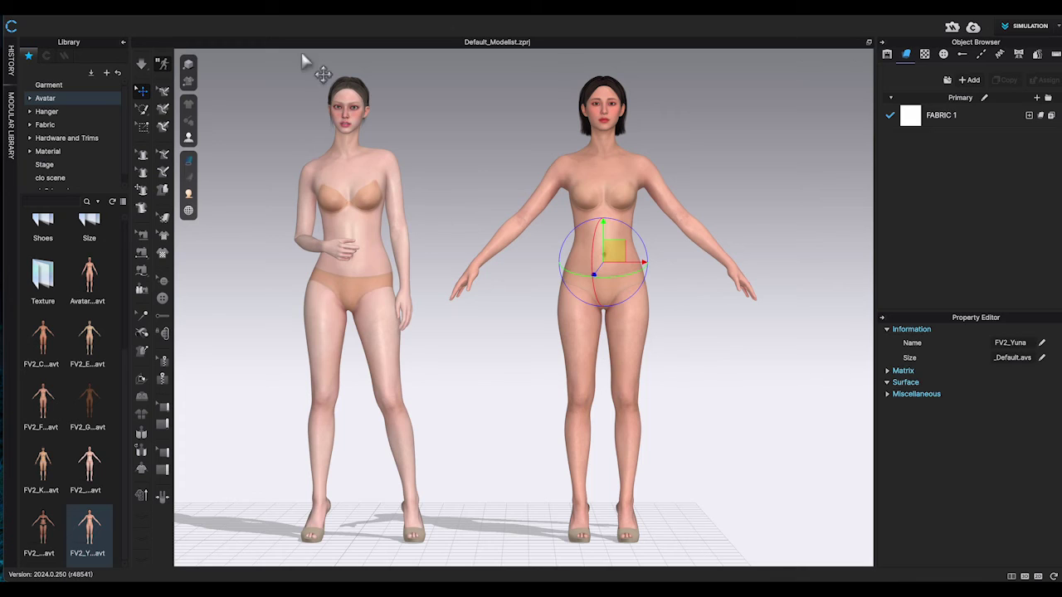
click(282, 95)
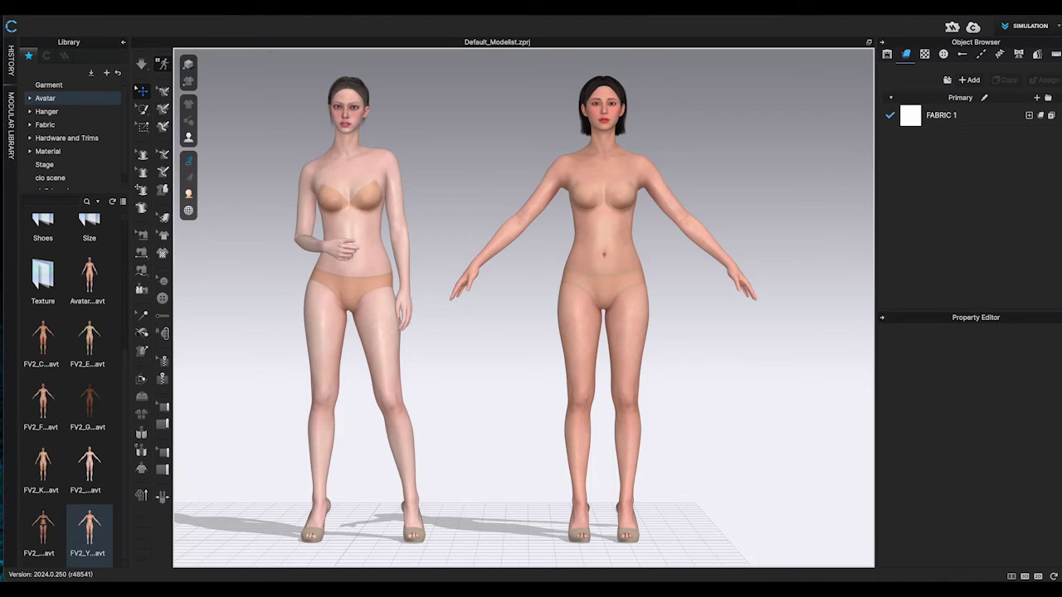
Step: Open the saved pose file and apply it to the FV2_Yuna avatar
click(151, 8)
mouse_move(184, 37)
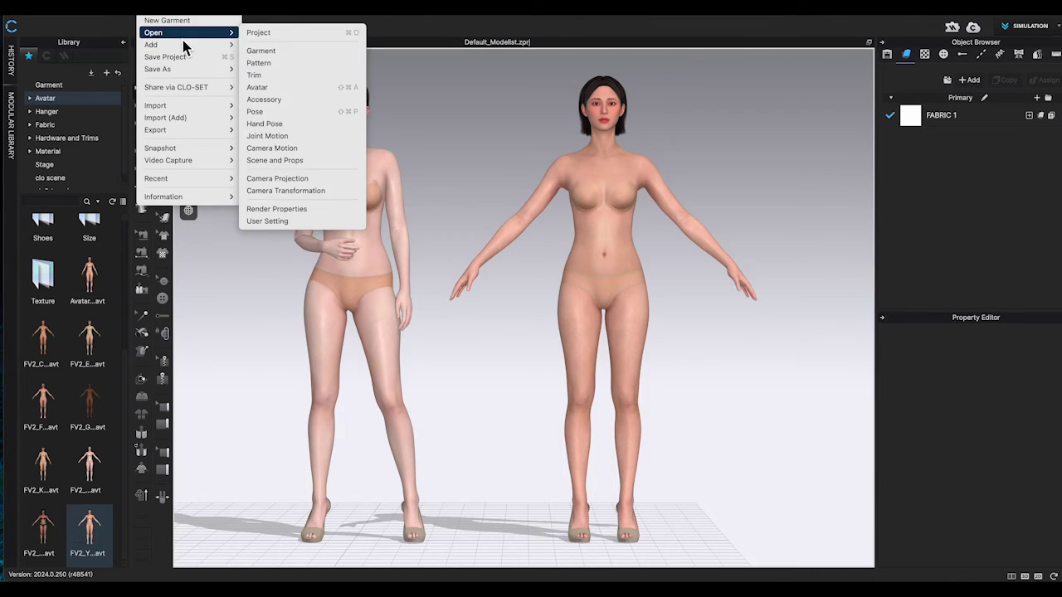
click(265, 112)
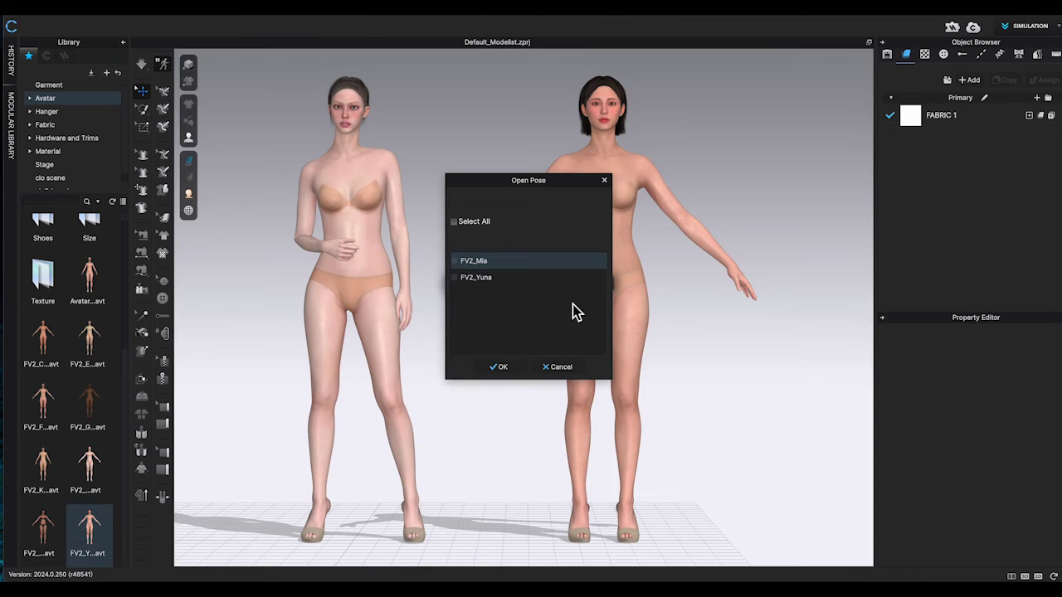
click(497, 366)
click(578, 341)
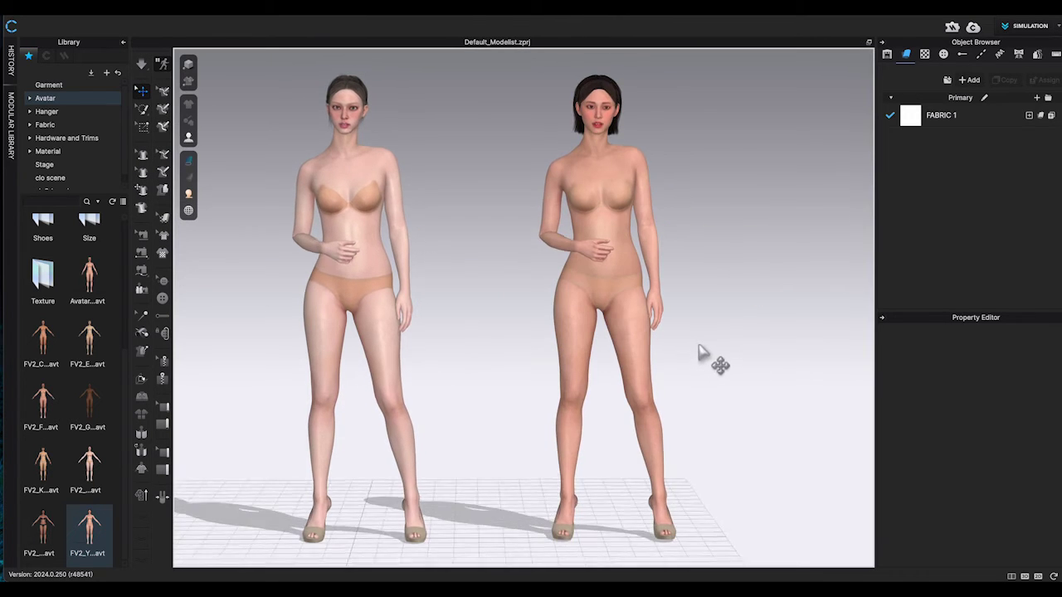
right_click(638, 324)
mouse_move(682, 408)
click(792, 410)
right_drag(723, 384, 569, 337)
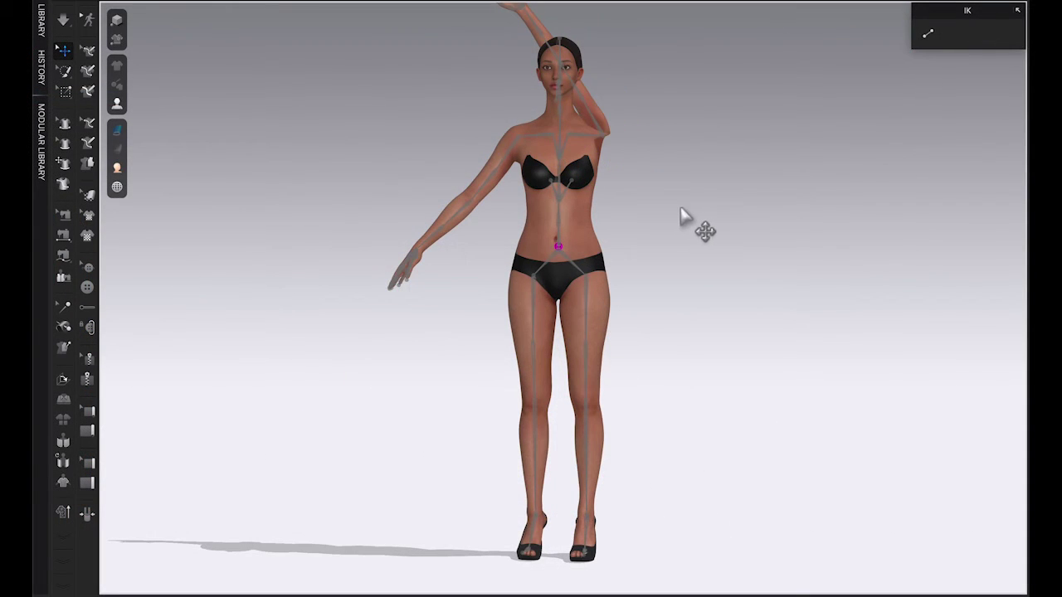
Step: Undo the last joint edit and reset all of the avatar's joints to the default A pose
middle_drag(680, 207, 740, 228)
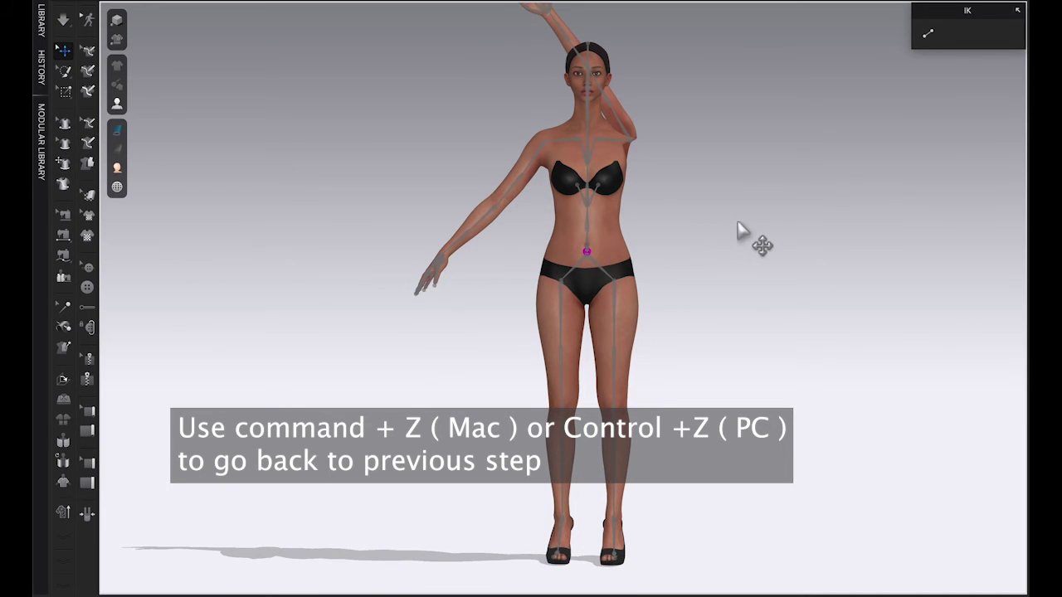
key(ctrl+z)
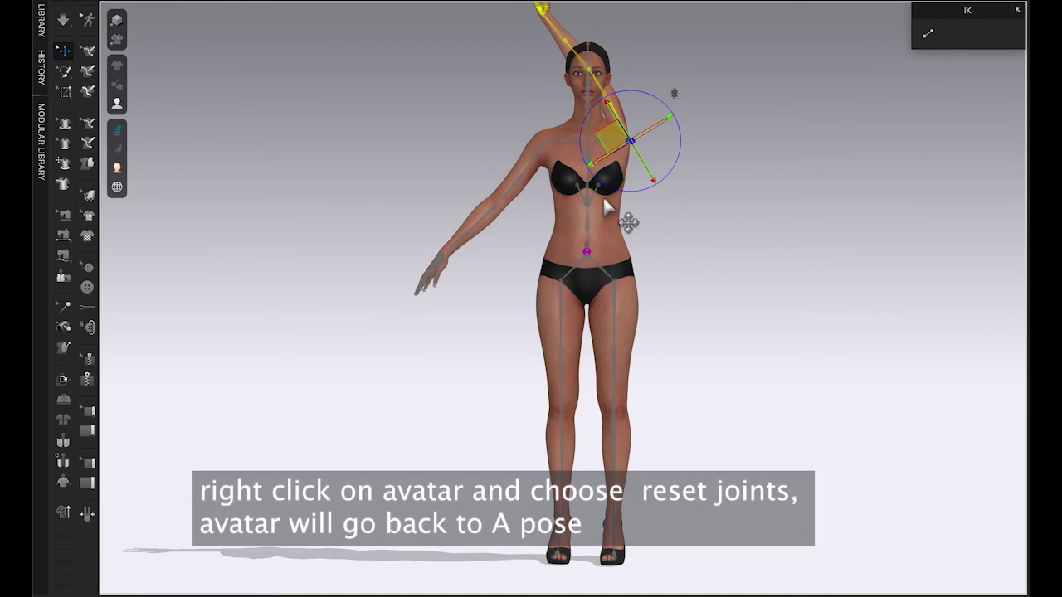
right_click(604, 203)
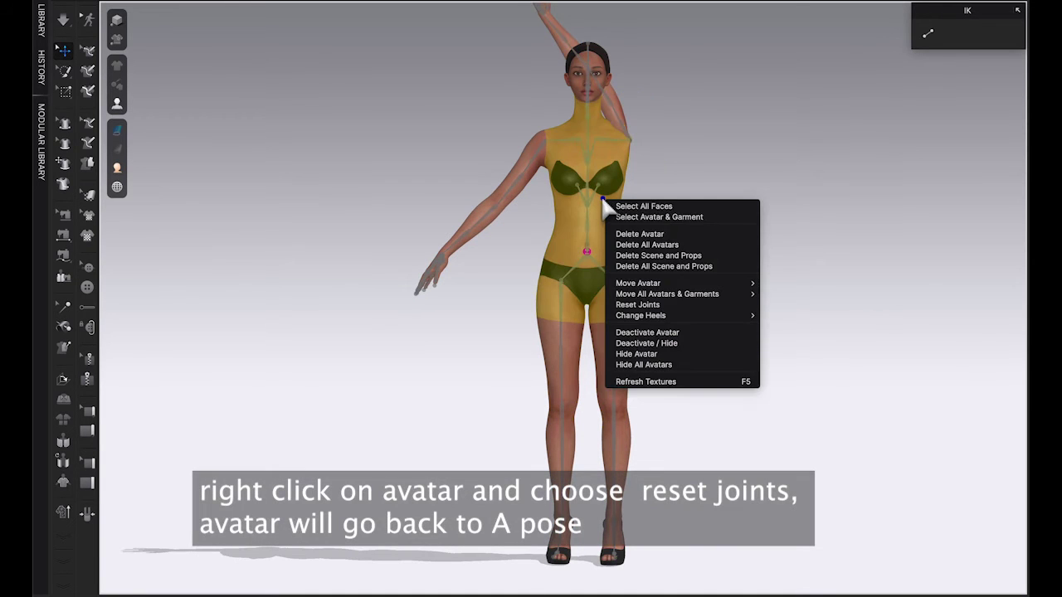
click(657, 306)
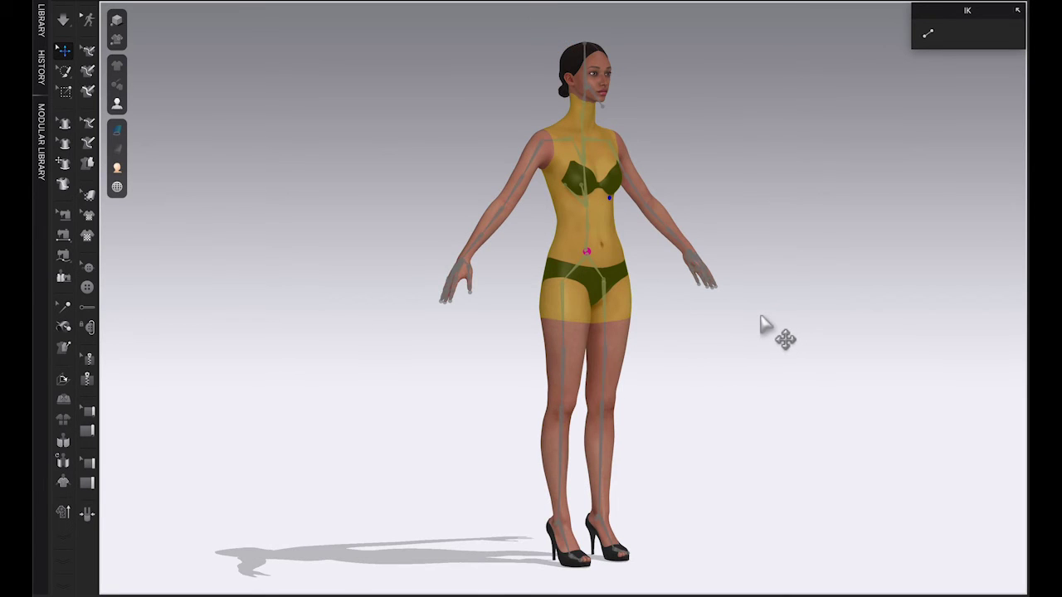
Step: Select the waist joint that controls the avatar's spine, head and both arms
key(2)
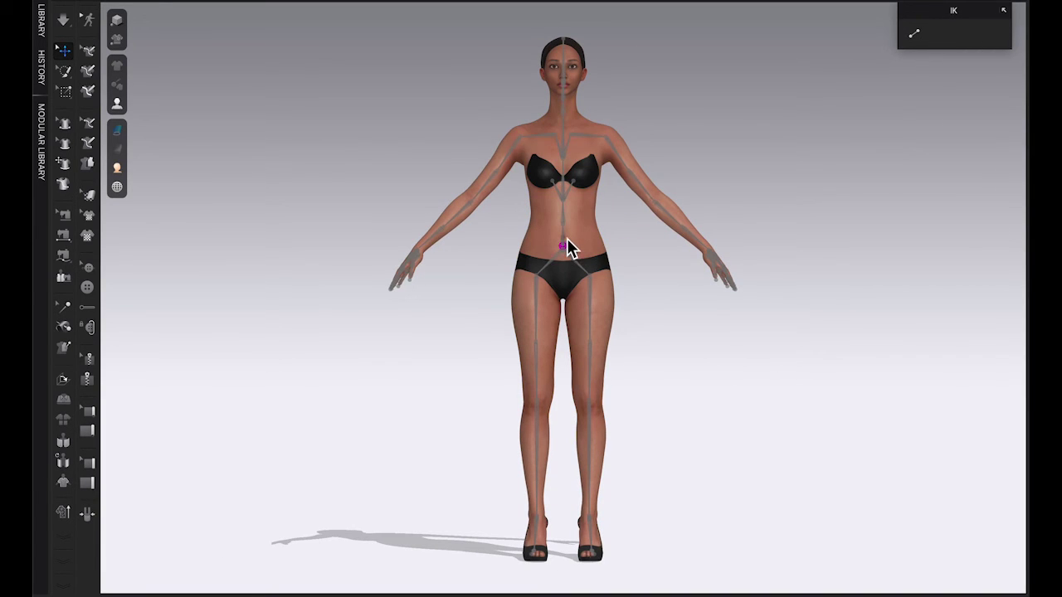
click(565, 243)
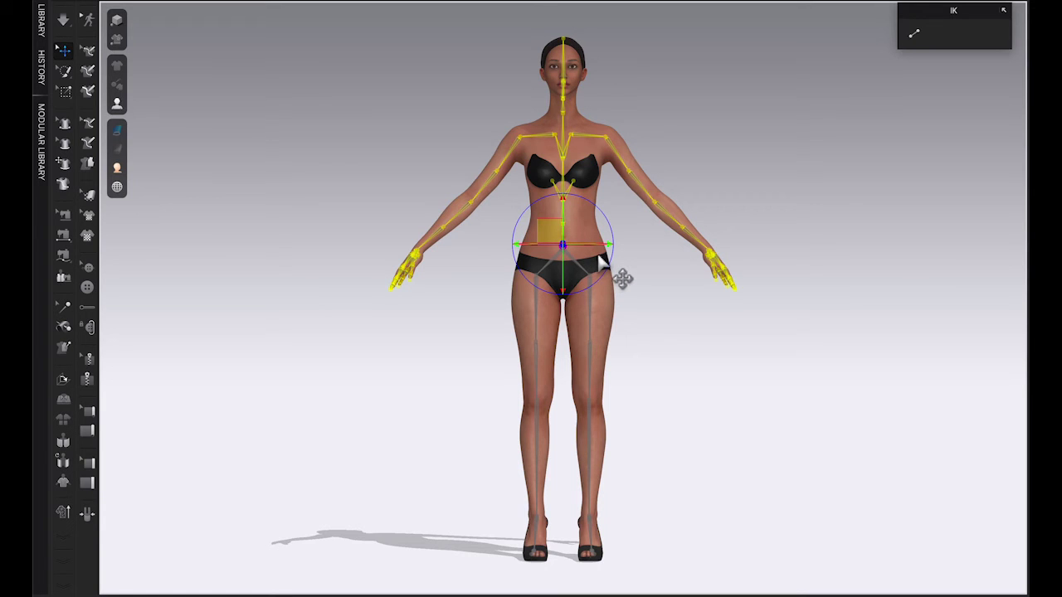
key(shift+x)
mouse_move(599, 251)
mouse_down()
mouse_move(562, 245)
mouse_move(599, 245)
mouse_move(581, 253)
mouse_up()
key(shift+x)
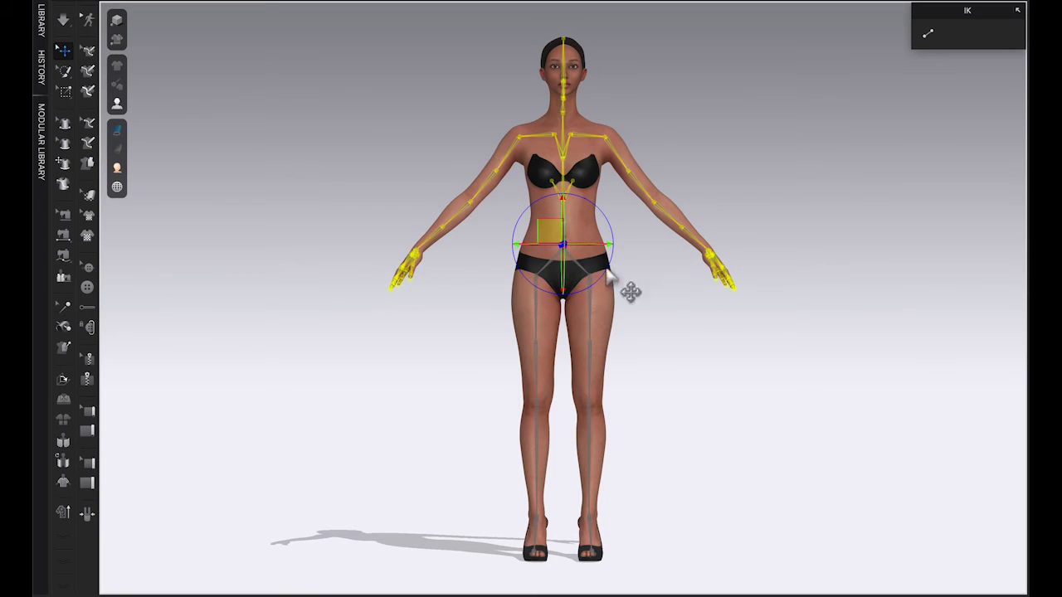
Step: Select the hip joint that controls both of the avatar's legs
click(632, 272)
key(shift+x)
scroll(644, 299, down, 1)
scroll(643, 299, up, 1)
click(592, 264)
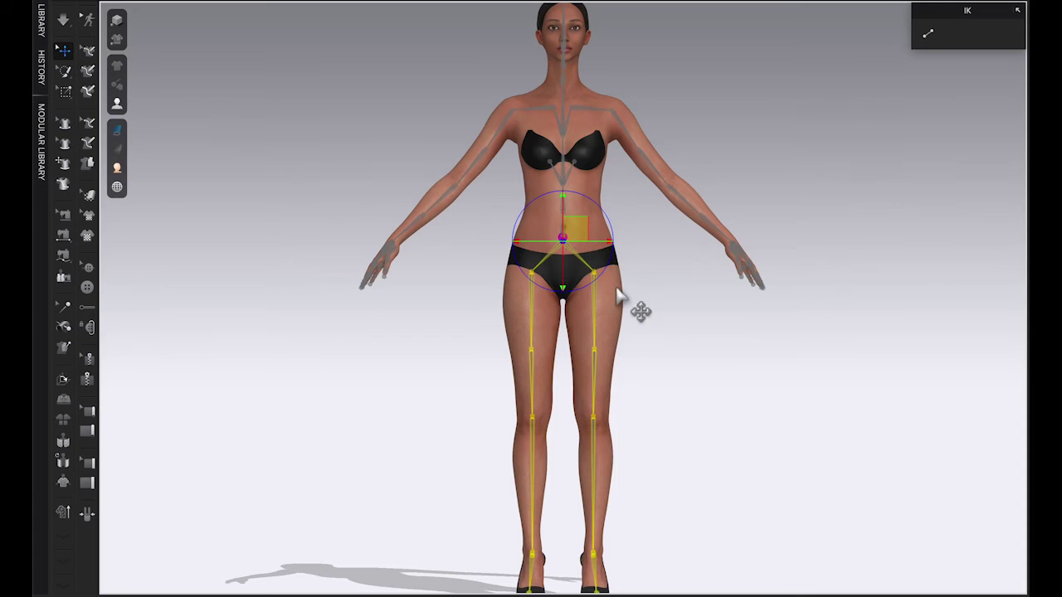
Step: Select the central root joint that controls the avatar's entire body
right_drag(617, 289, 603, 291)
mouse_move(597, 262)
mouse_down()
mouse_move(572, 268)
mouse_move(597, 262)
mouse_up()
key(2)
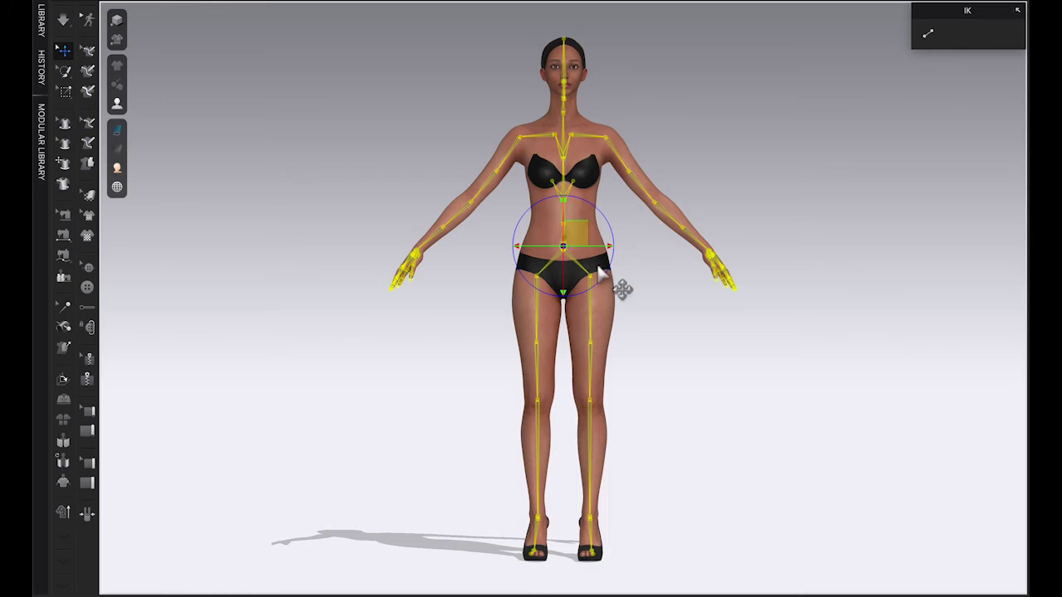
right_drag(600, 274, 586, 256)
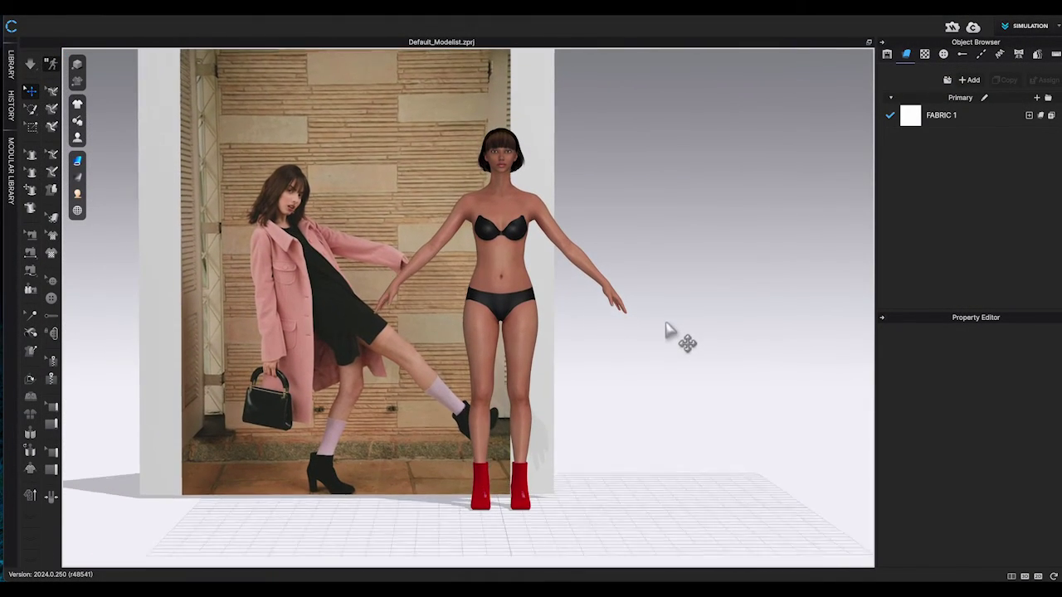
Step: Turn the whole FV2_Naomi avatar sideways with its root joint and lean it backward to follow the figure in the reference picture
click(498, 284)
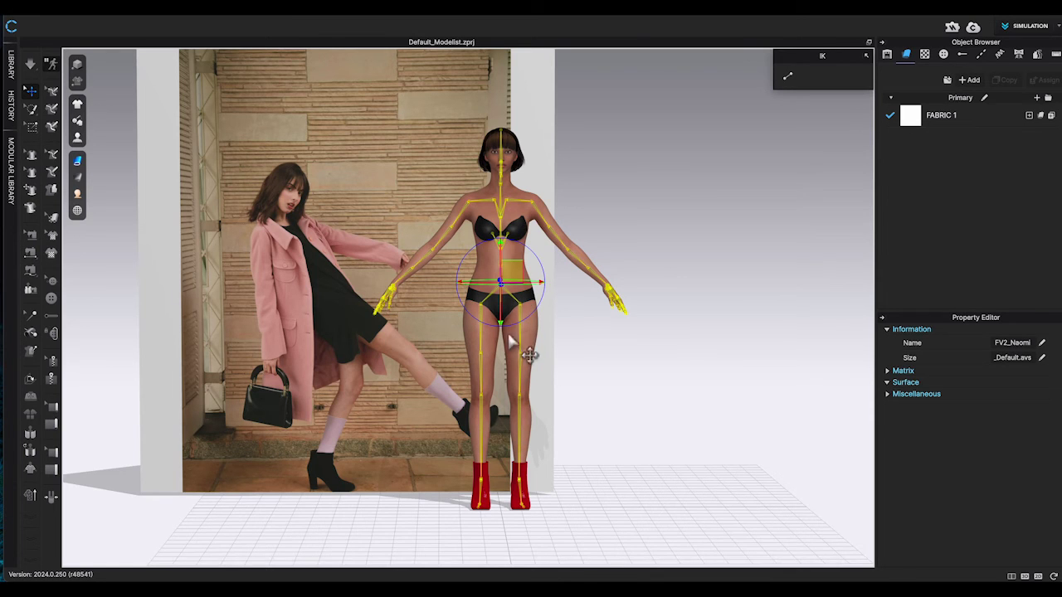
drag(517, 304, 563, 299)
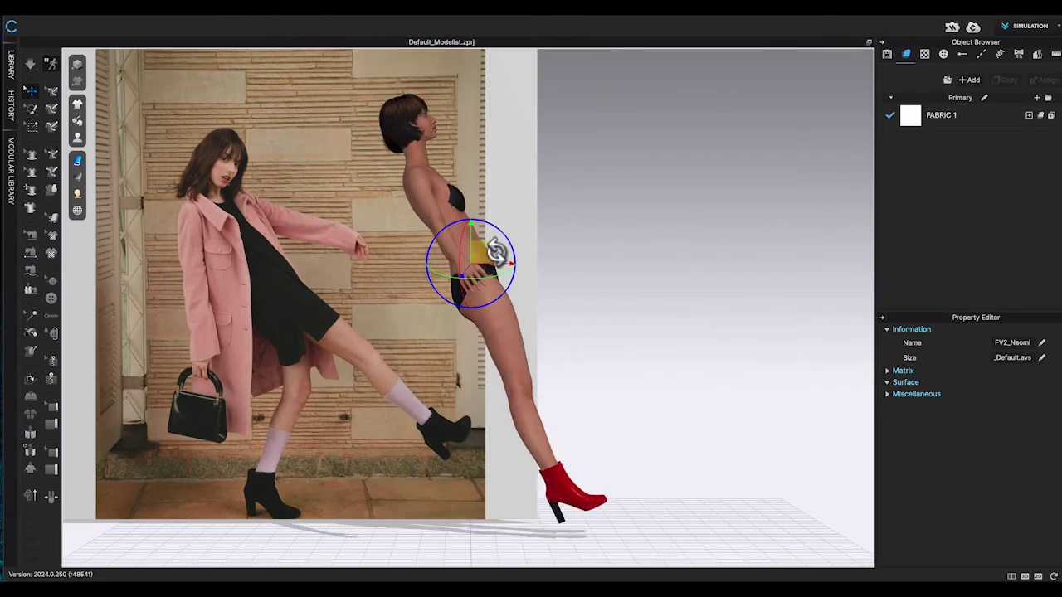
drag(498, 244, 490, 248)
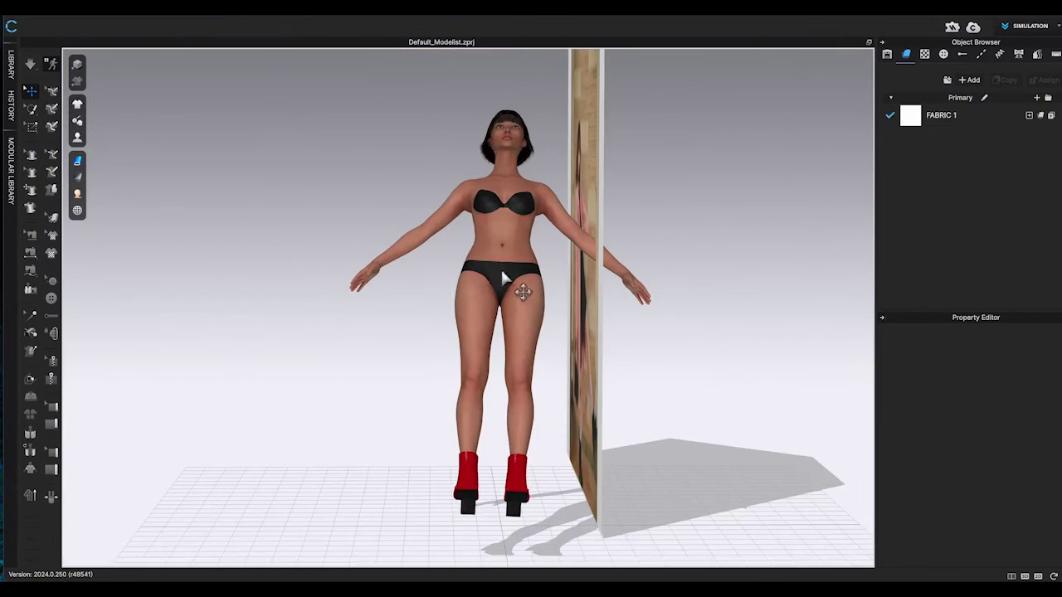
mouse_move(545, 290)
mouse_down()
mouse_move(550, 273)
mouse_move(531, 286)
mouse_up()
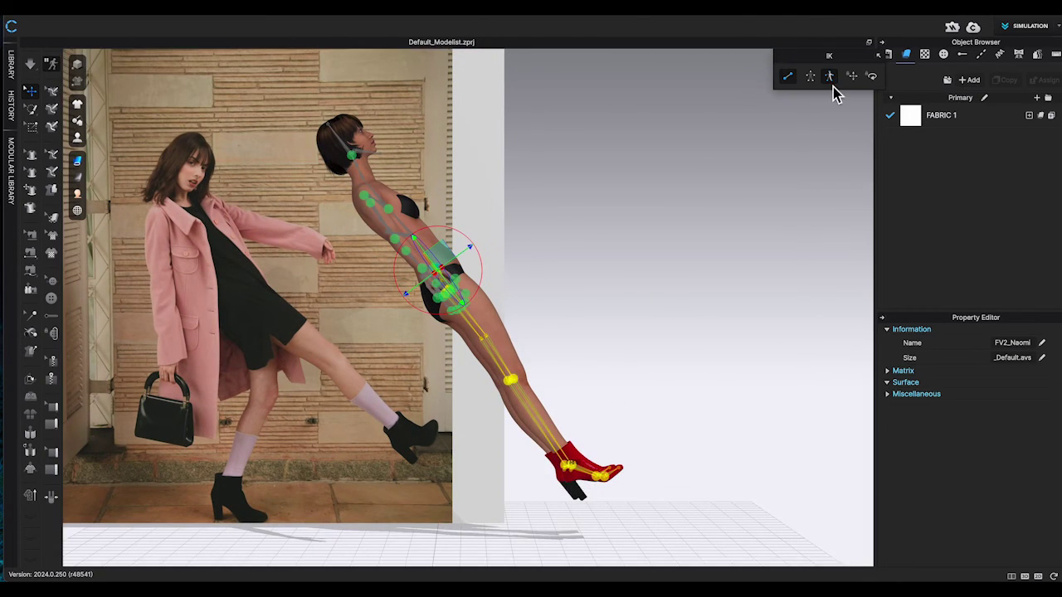
Step: Pose the legs with IK, placing one foot under the body for support and stretching the other leg forward off the ground
click(554, 461)
drag(554, 461, 541, 476)
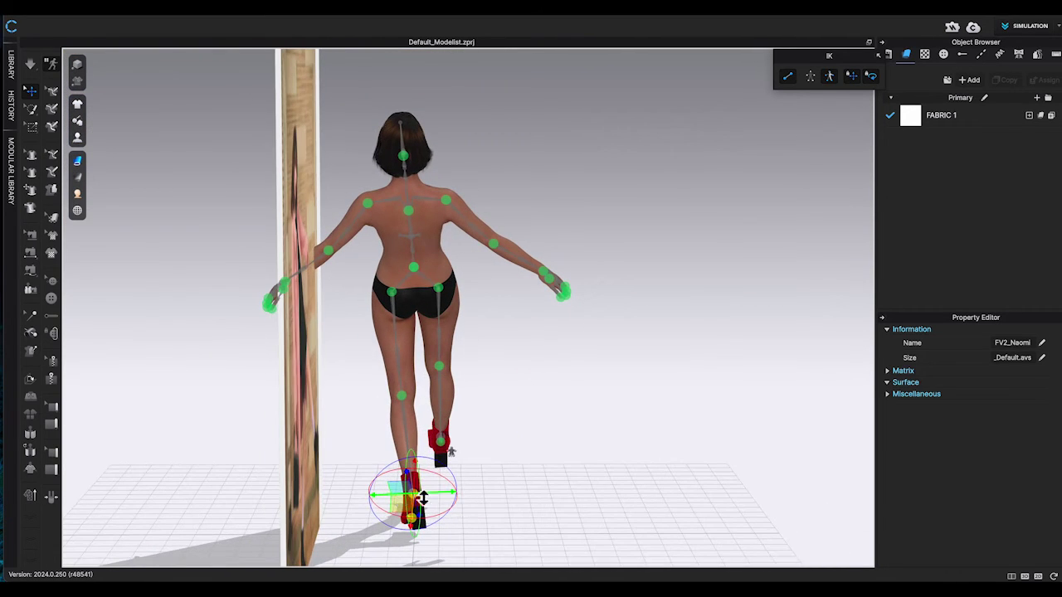
right_drag(478, 490, 461, 481)
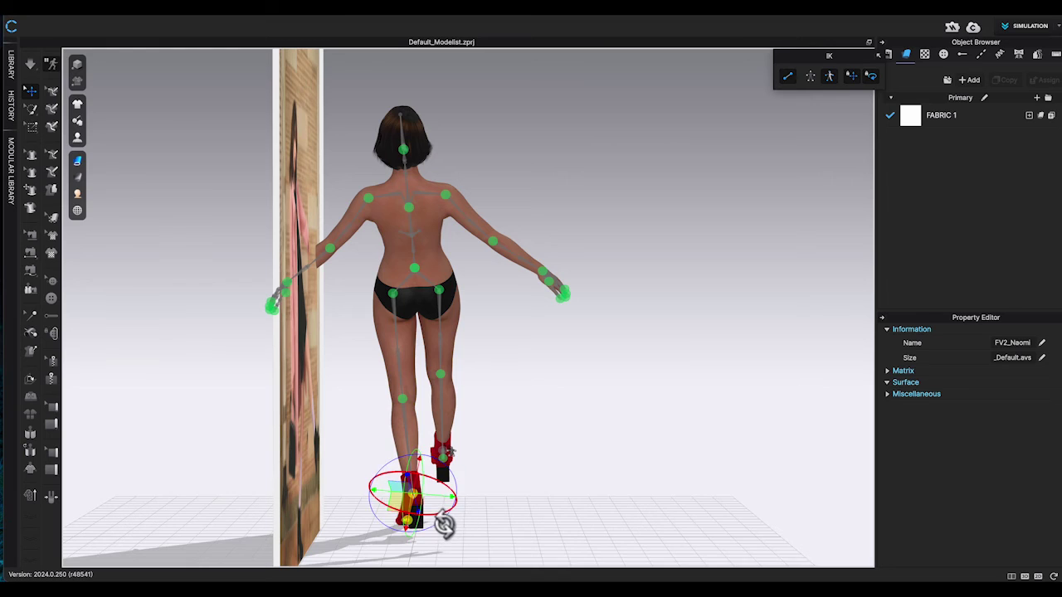
key(Escape)
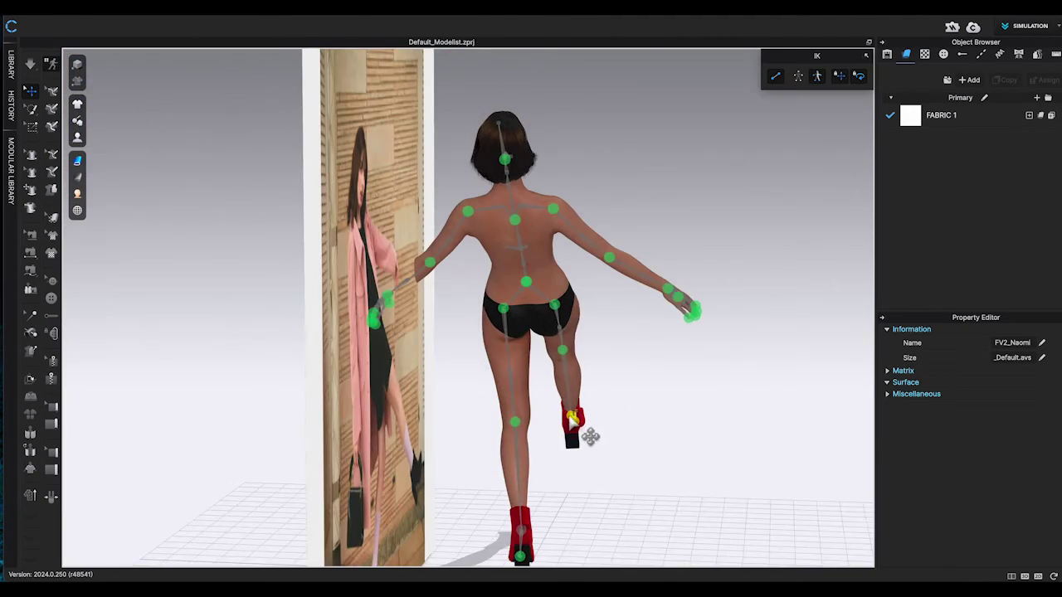
key(Escape)
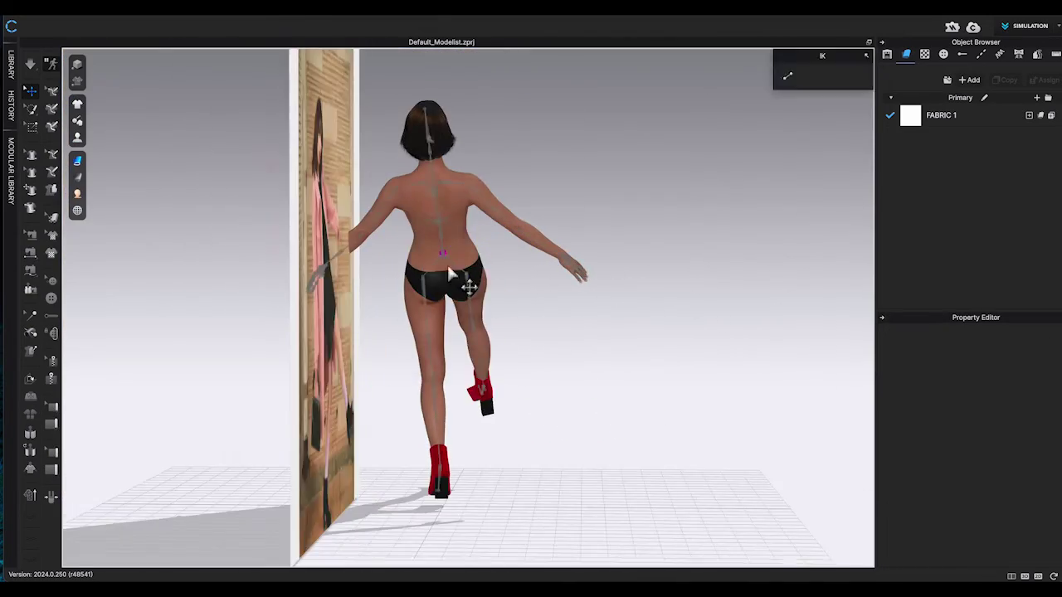
Step: Adjust the whole body's rotation at the root joint and move the avatar to the ground
click(467, 274)
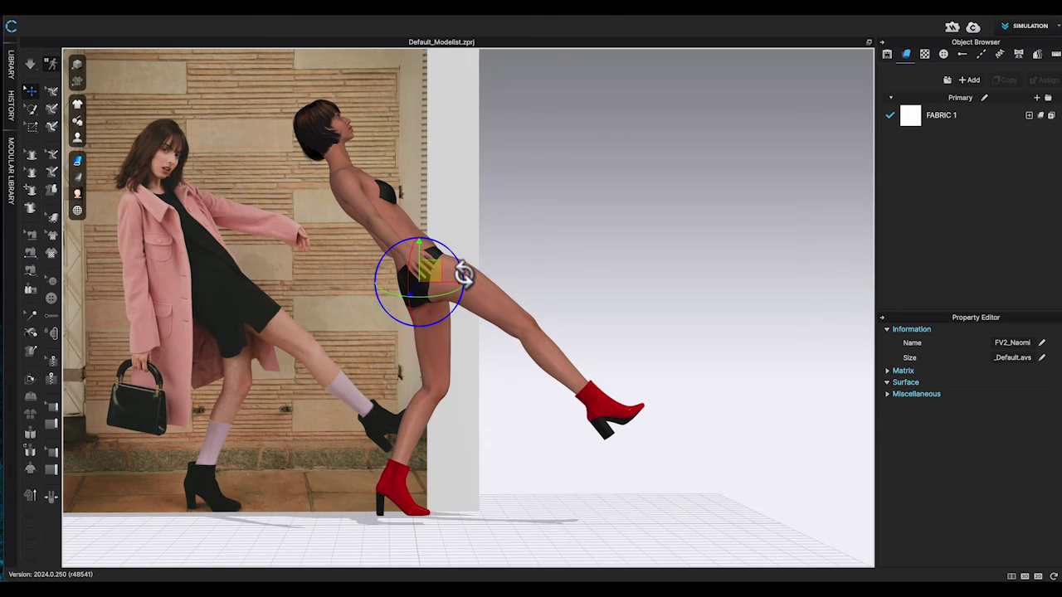
right_click(386, 218)
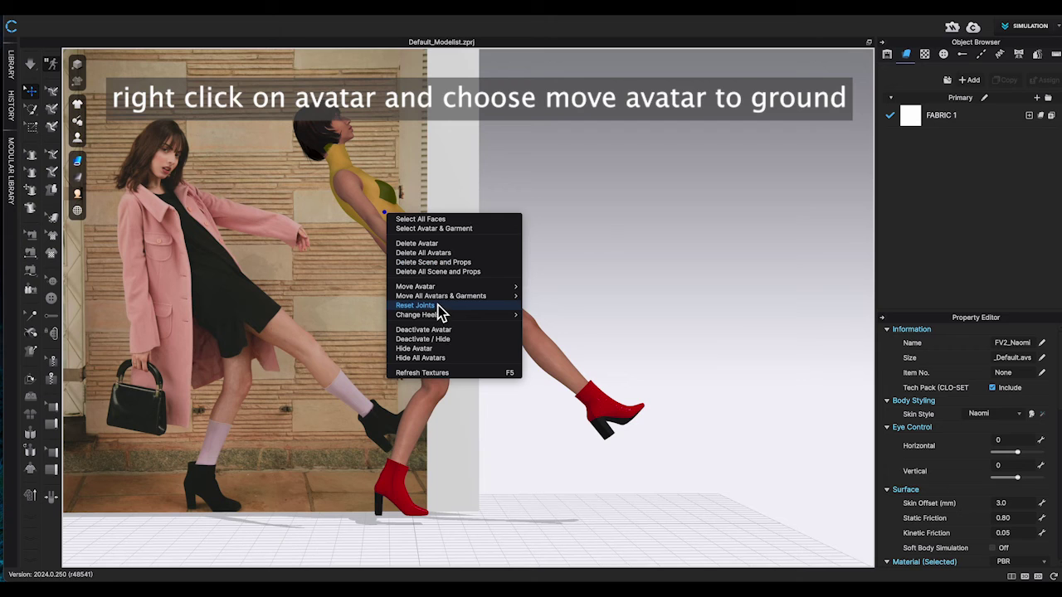
mouse_move(438, 290)
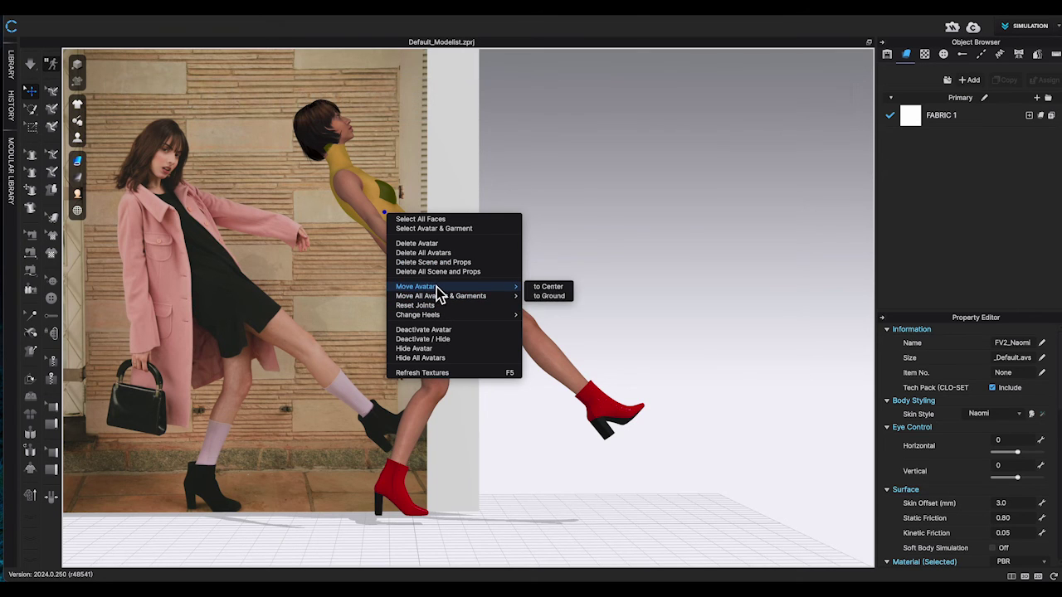
click(548, 296)
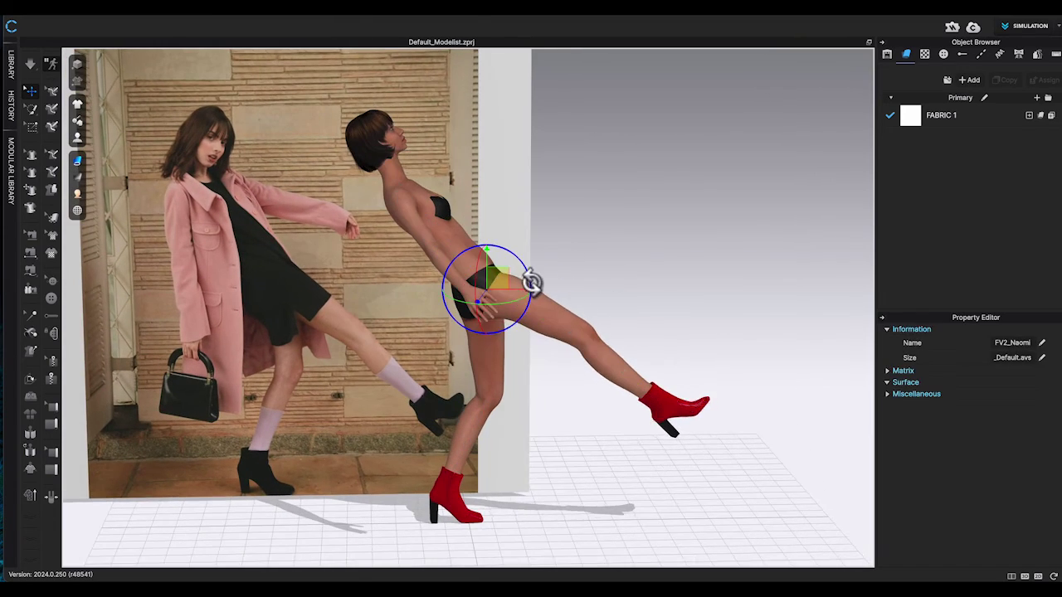
Step: Twist the upper body toward the front, with one arm hanging down and the other stretched outward as in the reference picture
scroll(571, 304, up, 3)
right_click(535, 264)
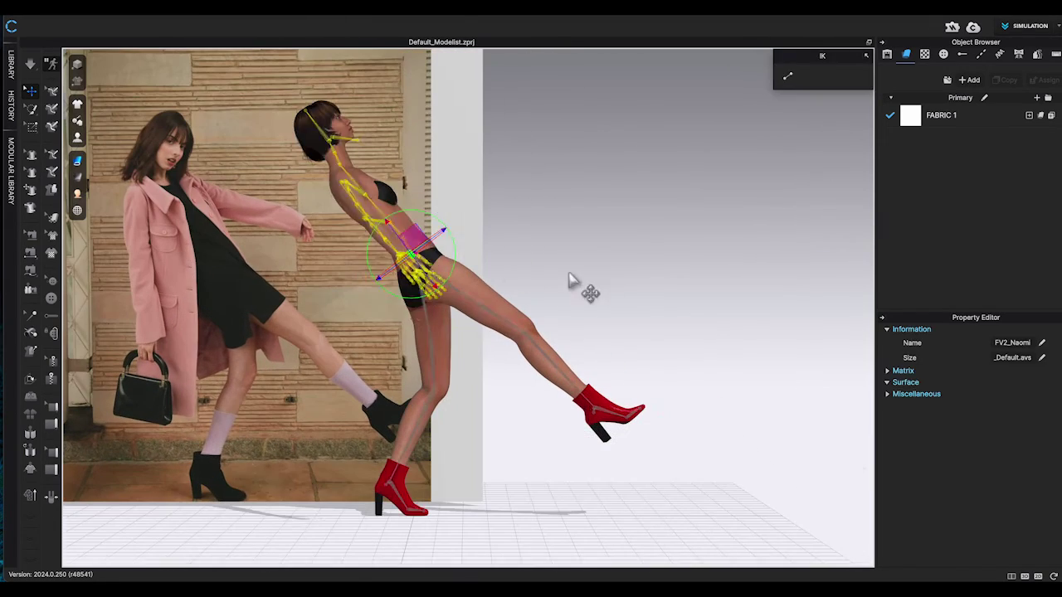
drag(453, 254, 367, 202)
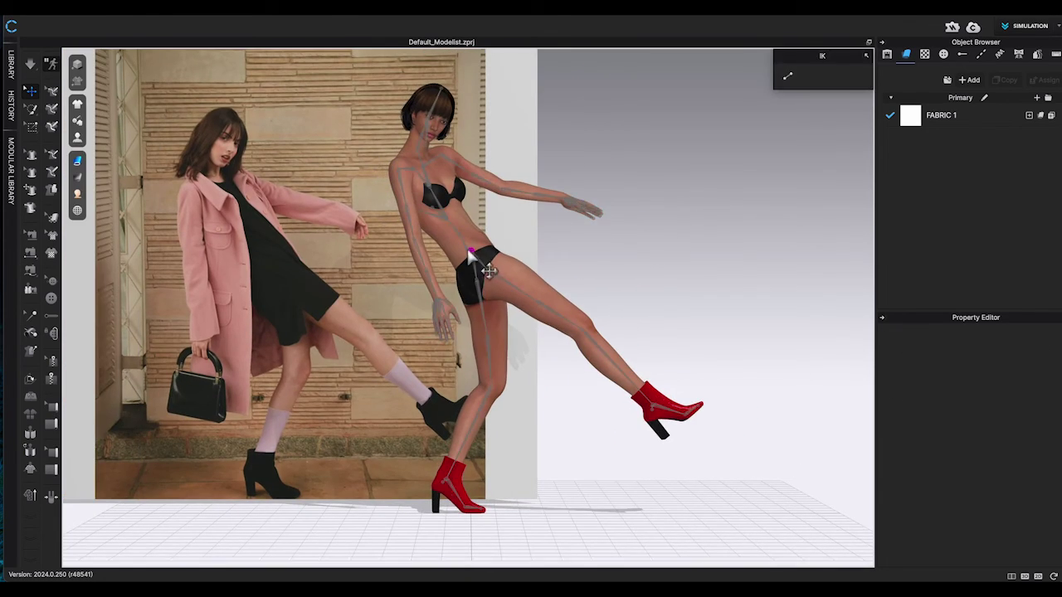
Step: Rotate the neck joints to adjust the direction of the avatar's face against the reference figure
click(540, 288)
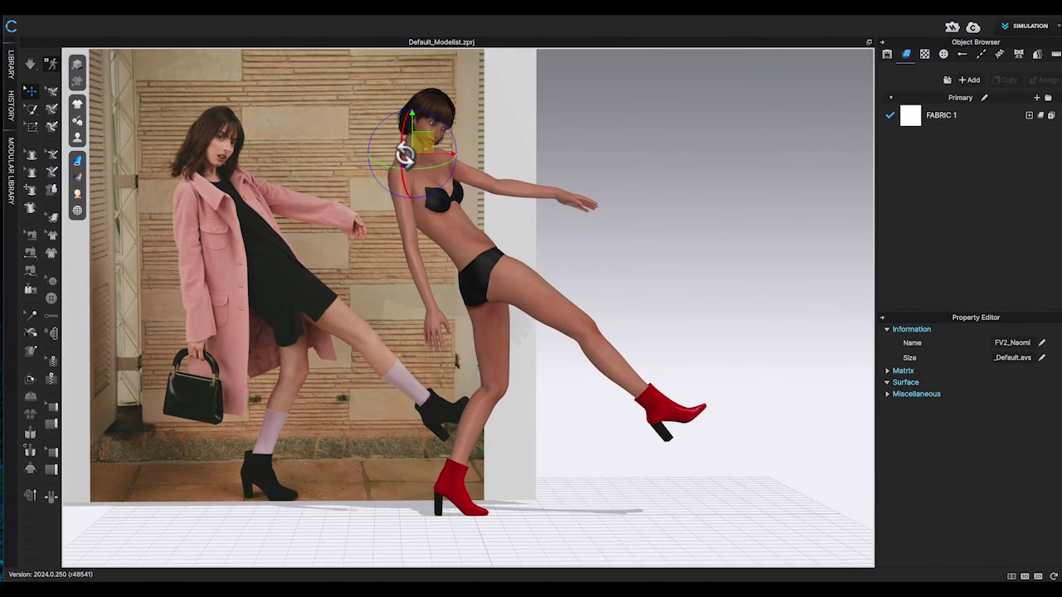
click(435, 153)
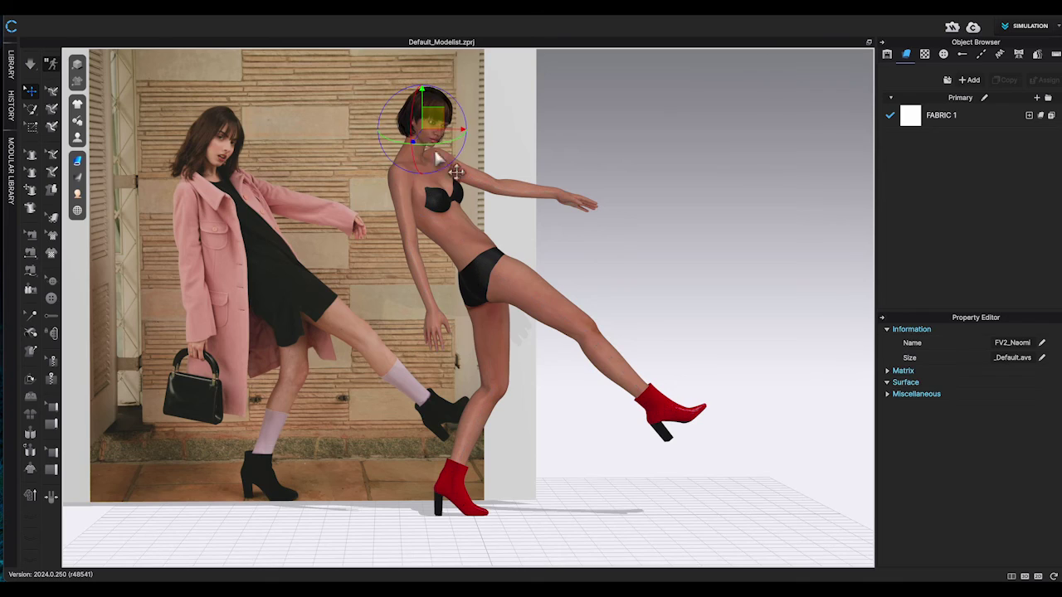
scroll(418, 148, up, 5)
click(519, 300)
click(501, 220)
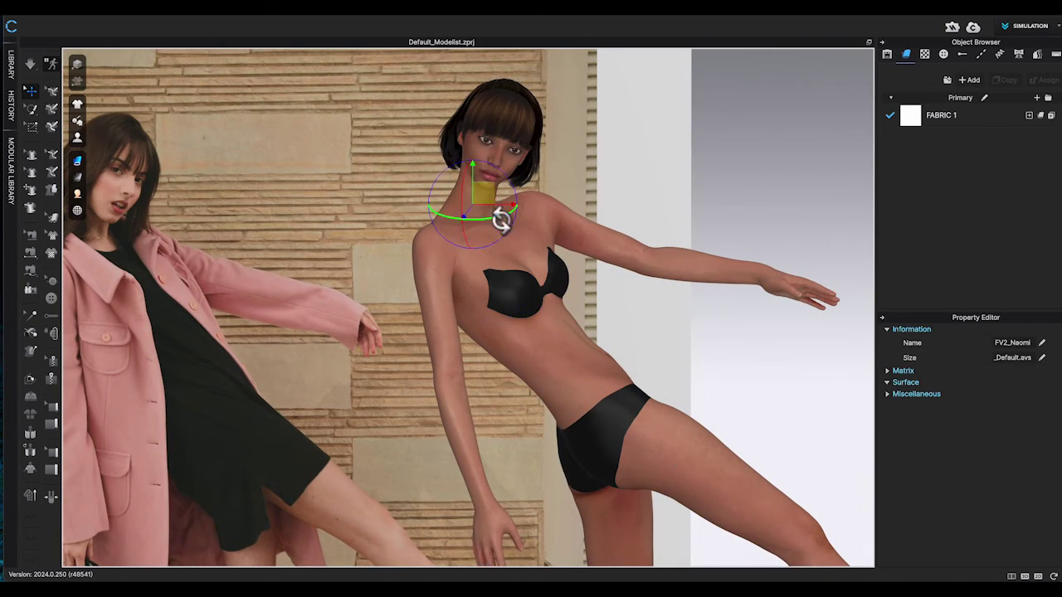
click(642, 213)
scroll(642, 213, down, 2)
click(467, 257)
right_drag(467, 268, 474, 415)
click(423, 309)
click(457, 441)
click(689, 355)
key(super+shift+5)
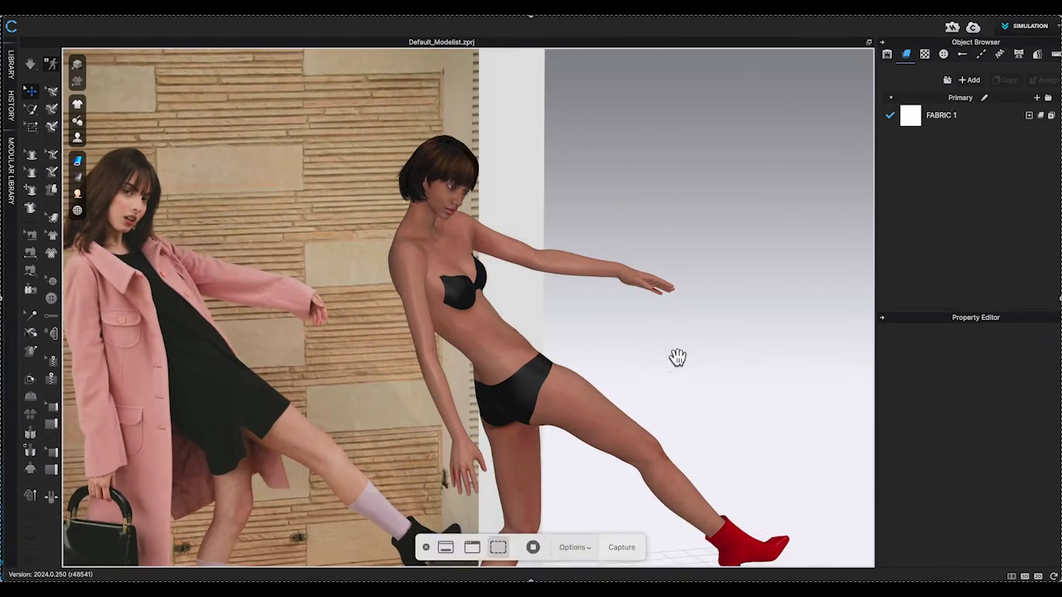
key(Escape)
Step: Tilt the avatar's head sideways at the head joint to follow the reference figure
middle_drag(678, 358, 582, 273)
scroll(583, 273, down, 2)
click(365, 176)
click(438, 278)
right_drag(549, 289, 390, 266)
click(498, 174)
right_drag(498, 174, 473, 185)
scroll(474, 185, up, 3)
click(474, 185)
click(418, 165)
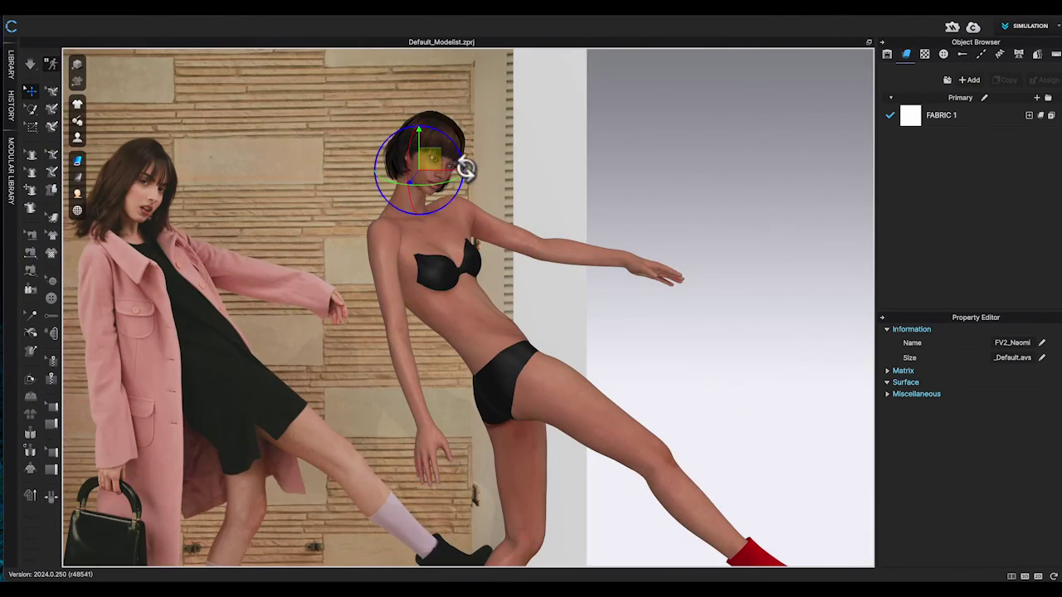
Step: Refine the head's turn and bend the hands at the wrists to match the reference pose
scroll(442, 221, up, 2)
scroll(442, 221, up, 2)
middle_drag(443, 221, 581, 239)
right_drag(580, 237, 667, 263)
scroll(580, 259, down, 4)
key(shift+x)
scroll(501, 240, up, 3)
key(shift+x)
click(508, 213)
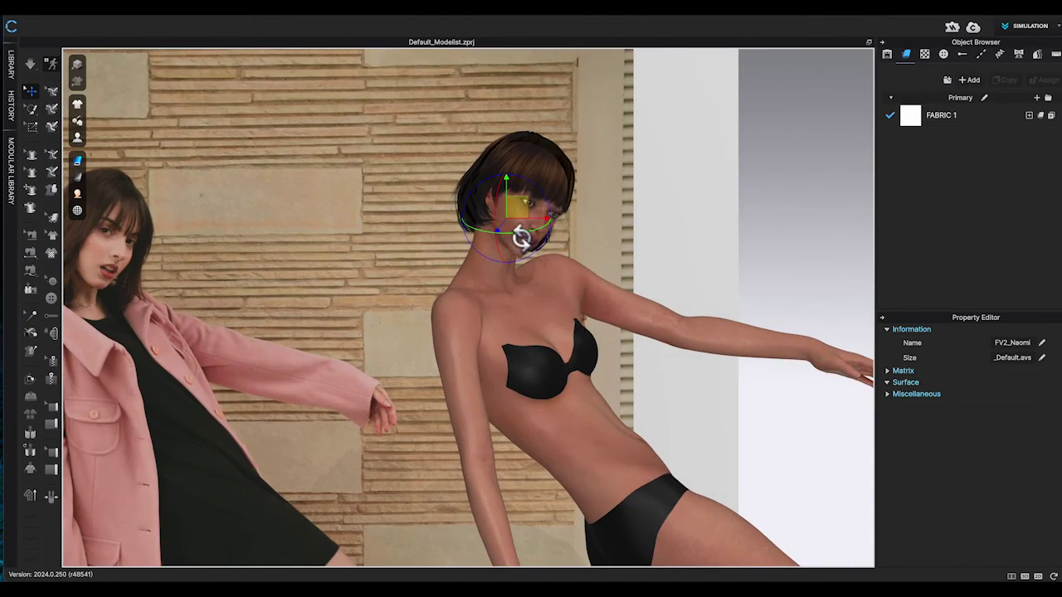
click(518, 234)
right_drag(522, 234, 550, 204)
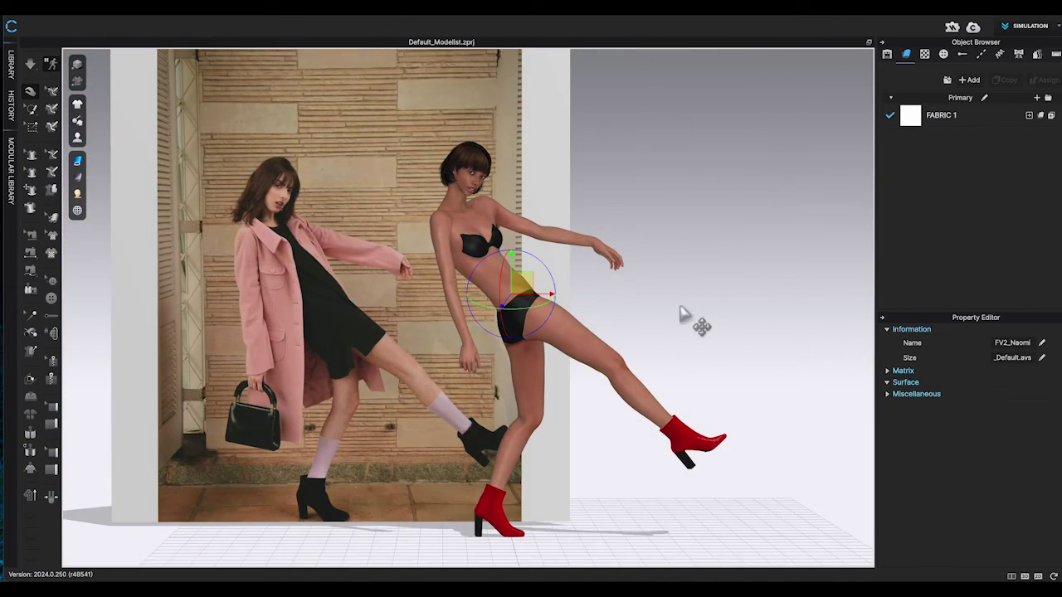
Step: Deselect the avatar and hide the reference picture, leaving only the posed avatar in view
click(688, 311)
key(shift+c)
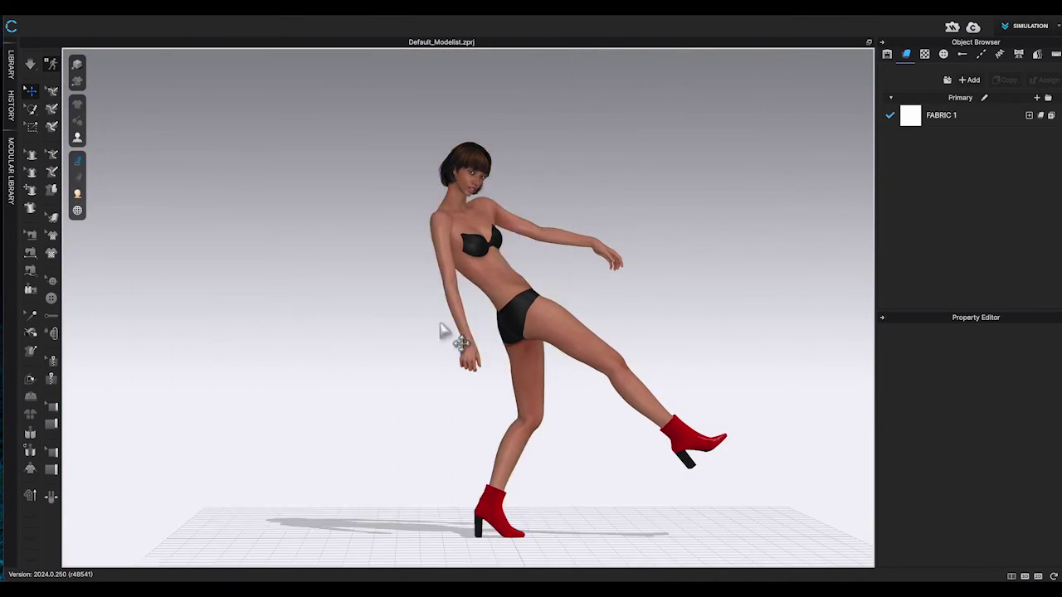
right_drag(439, 330, 310, 393)
middle_drag(568, 164, 383, 146)
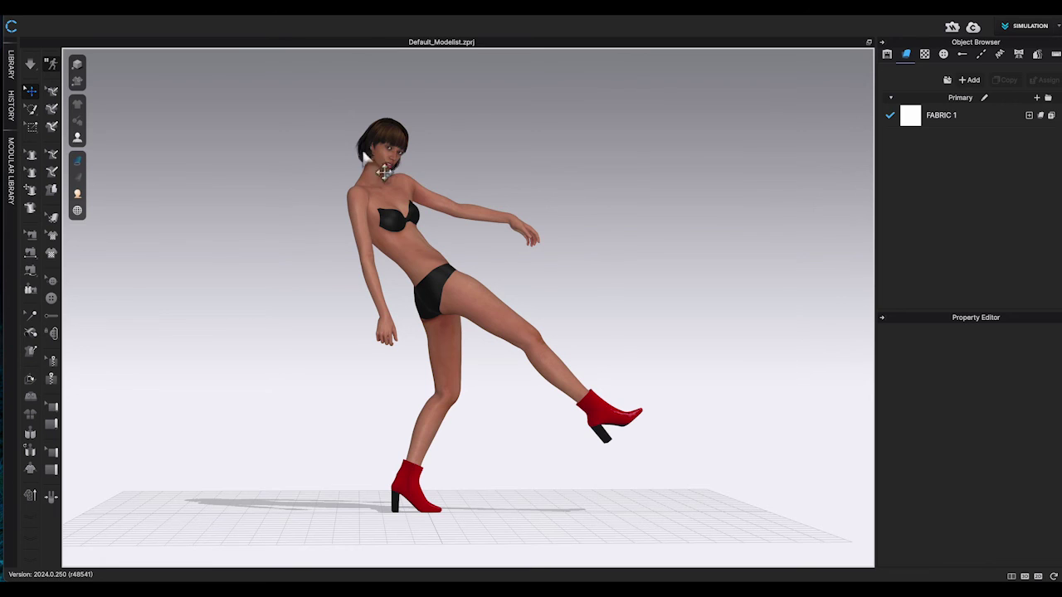
Step: Add the FV2_Yuna avatar from the library beside FV2_Naomi and apply the saved pose to FV2_Yuna only
click(149, 7)
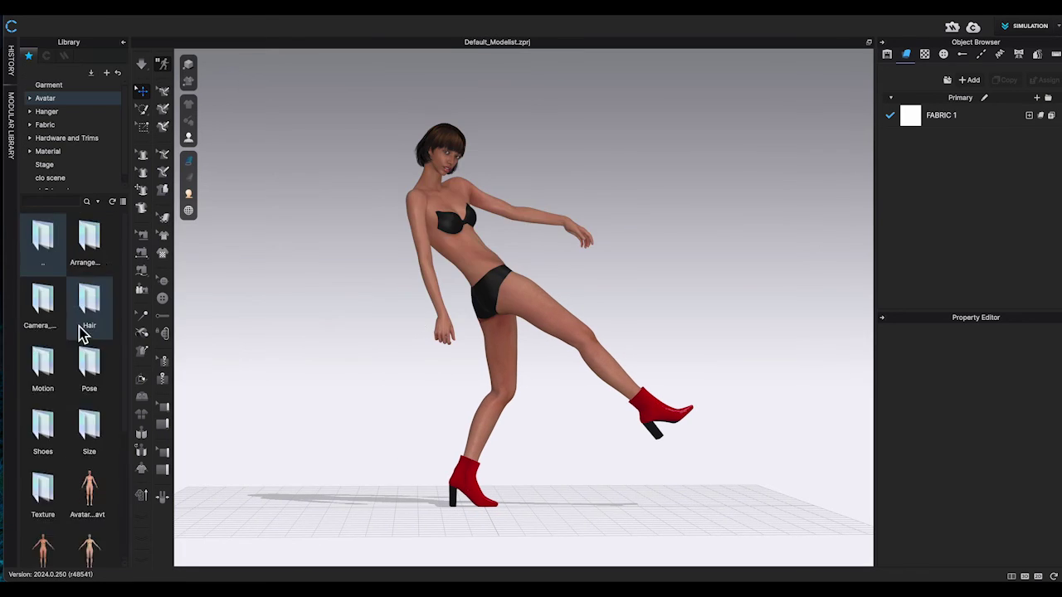
scroll(81, 331, down, 5)
drag(88, 509, 571, 397)
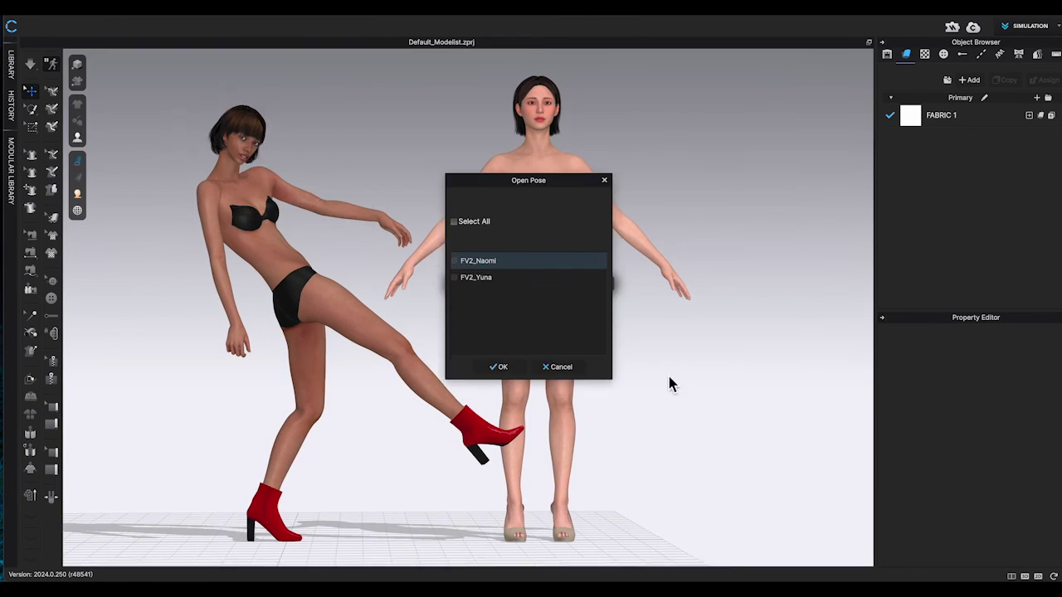
click(454, 277)
click(500, 367)
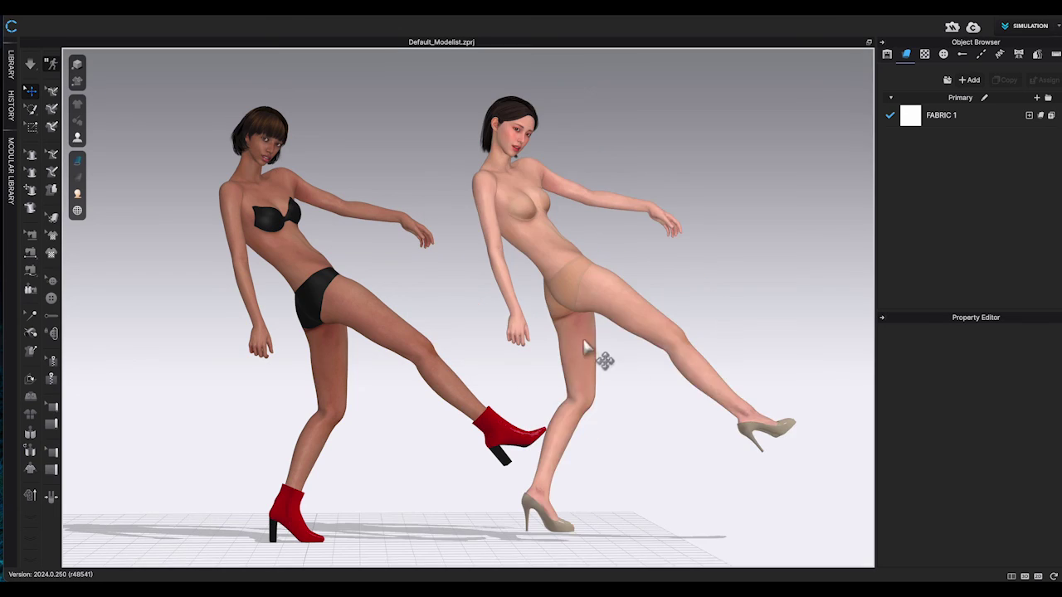
Step: Move the newly posed FV2_Yuna avatar onto the ground and compare both avatars
right_click(586, 339)
mouse_move(664, 413)
click(740, 425)
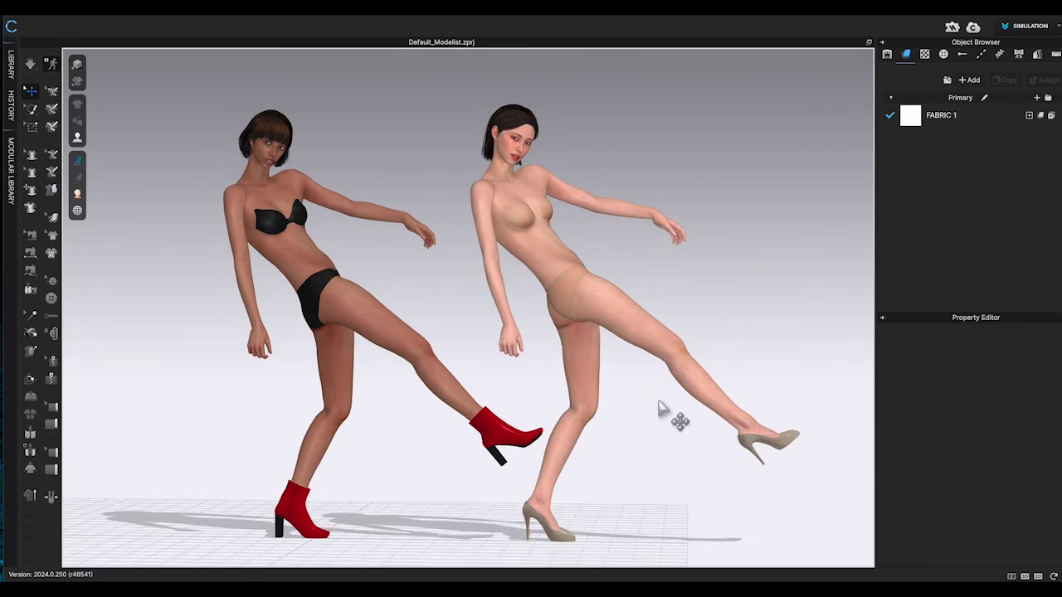
right_drag(661, 406, 611, 336)
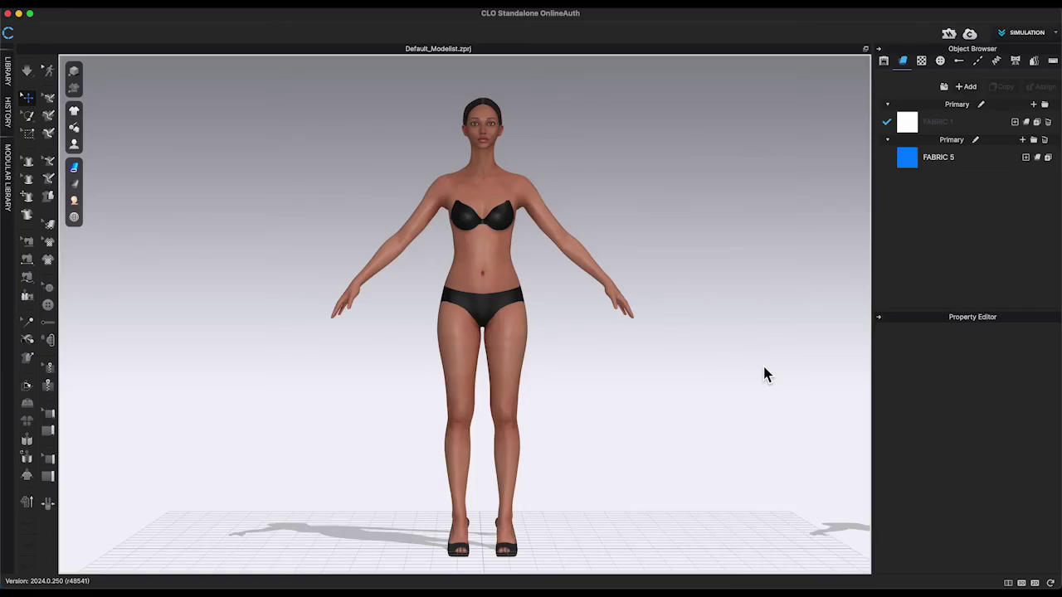
Step: Apply the full-body FV2_09_Sitting.pos pose to the avatar, keeping the current shoe pose, and move the seated avatar onto the ground
click(7, 72)
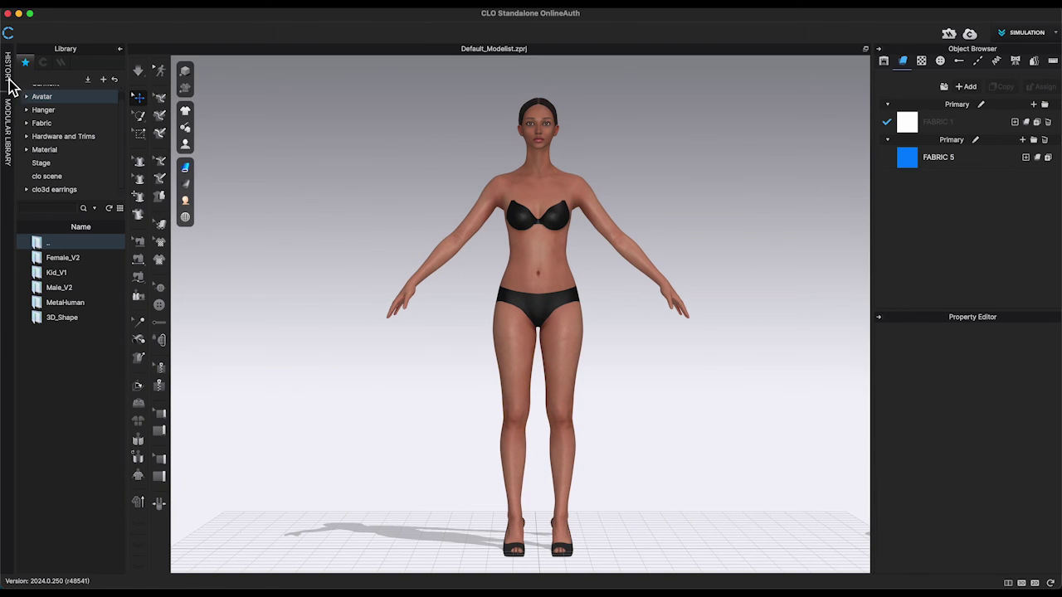
double_click(58, 261)
double_click(51, 320)
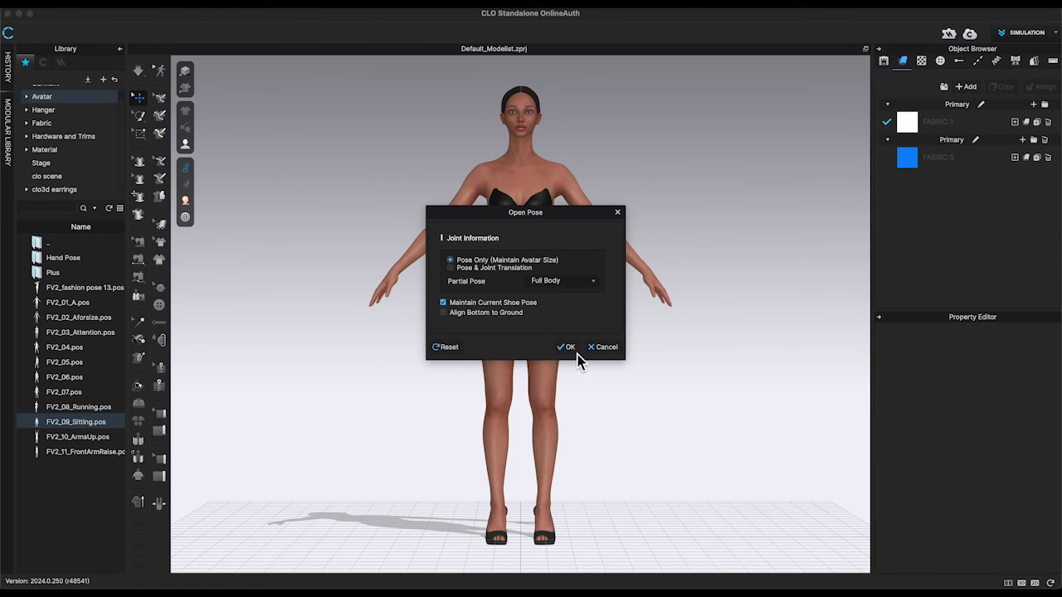
click(566, 348)
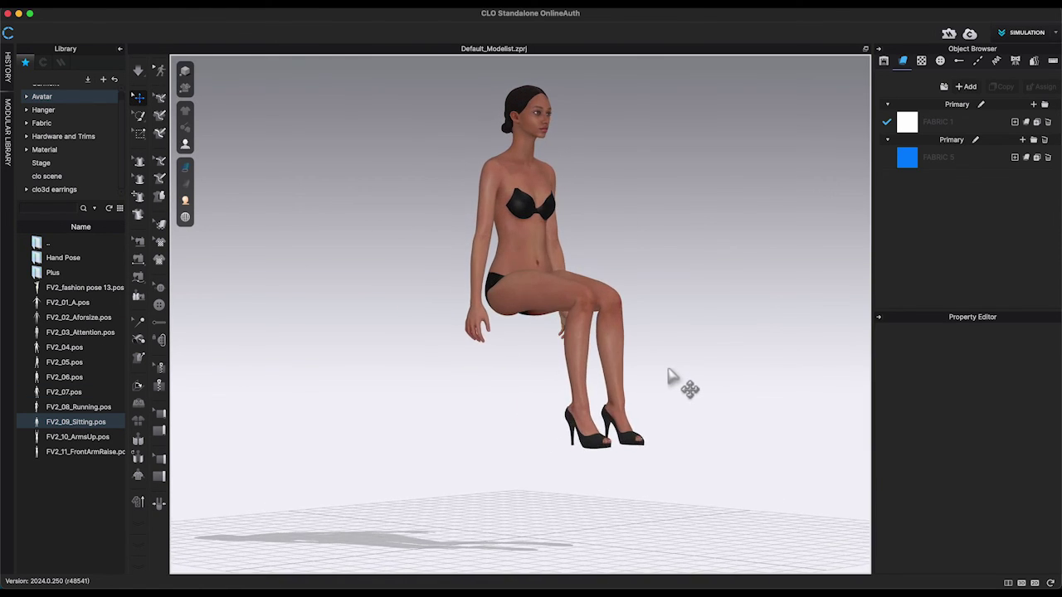
right_click(528, 181)
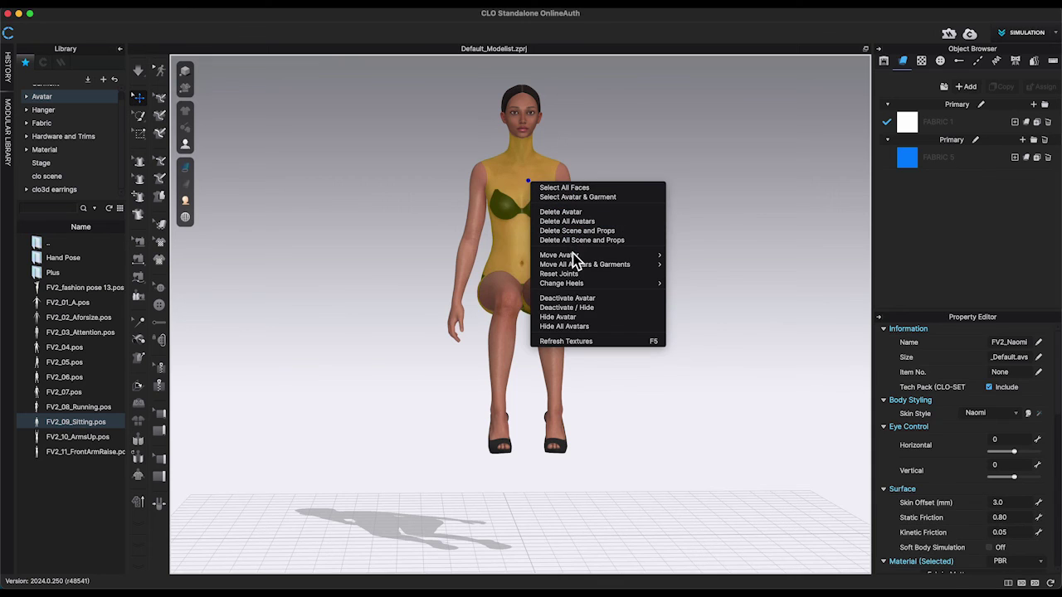
mouse_move(643, 256)
click(694, 263)
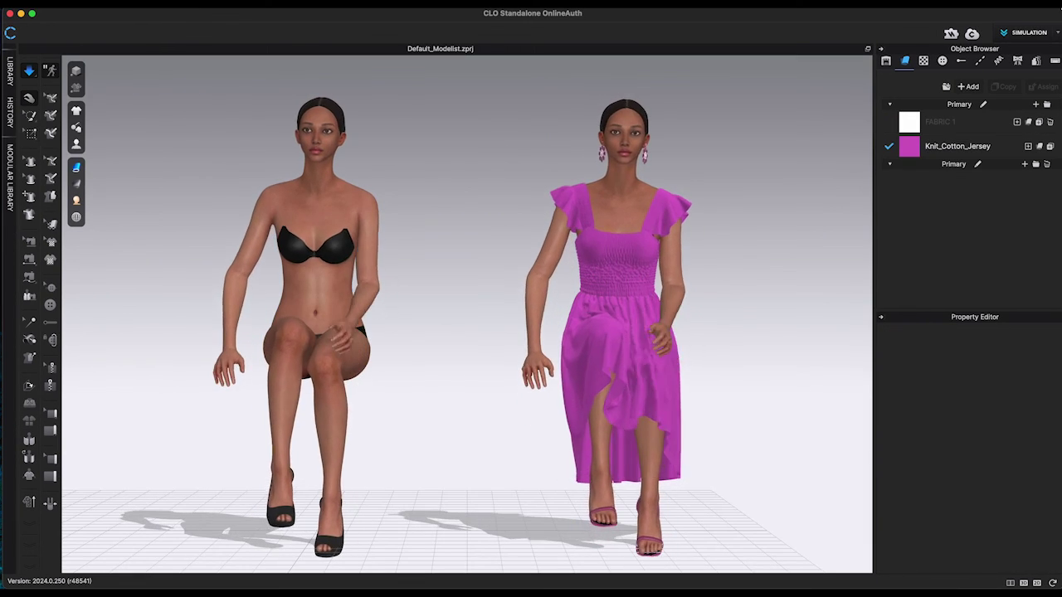
Step: Adjust the dress's front skirt over the raised knee during simulation and review both seated avatars
click(680, 363)
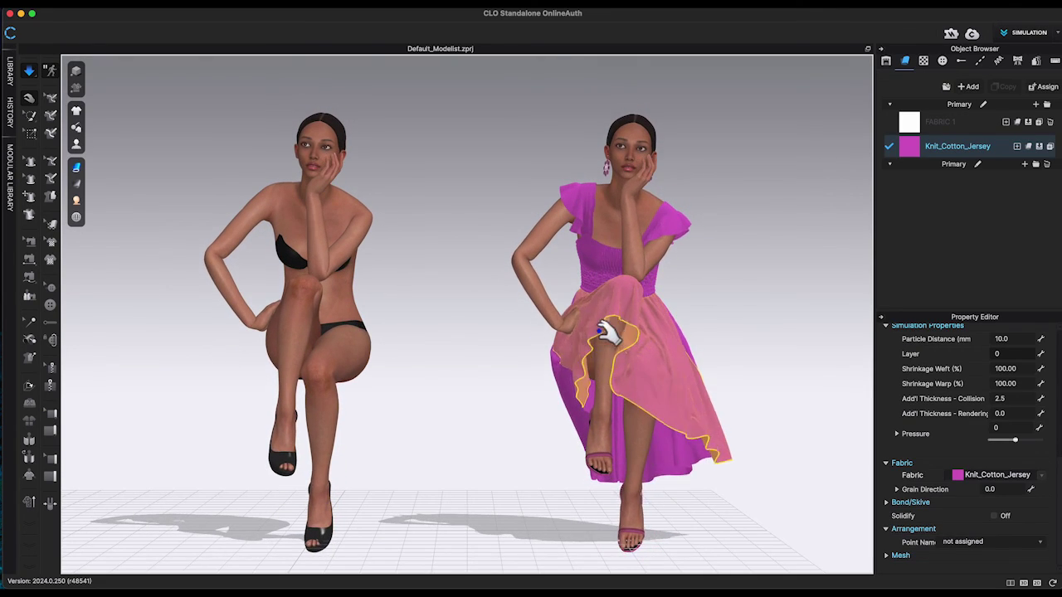
right_click(570, 194)
click(718, 284)
mouse_move(708, 281)
right_down()
mouse_move(664, 282)
mouse_move(640, 244)
mouse_move(490, 253)
mouse_move(626, 265)
mouse_move(605, 279)
mouse_move(711, 293)
mouse_move(715, 284)
right_up()
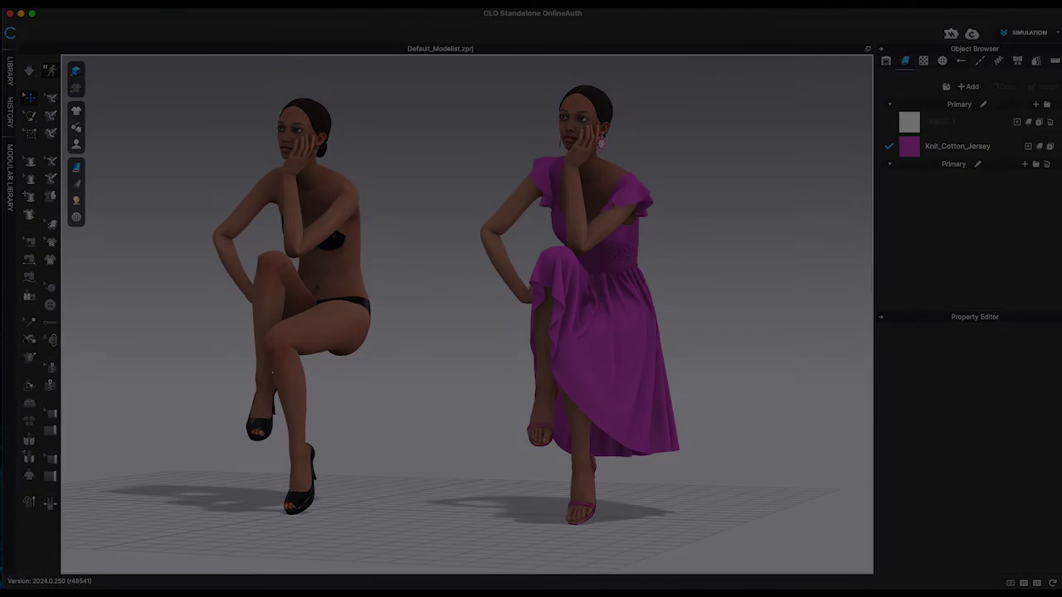